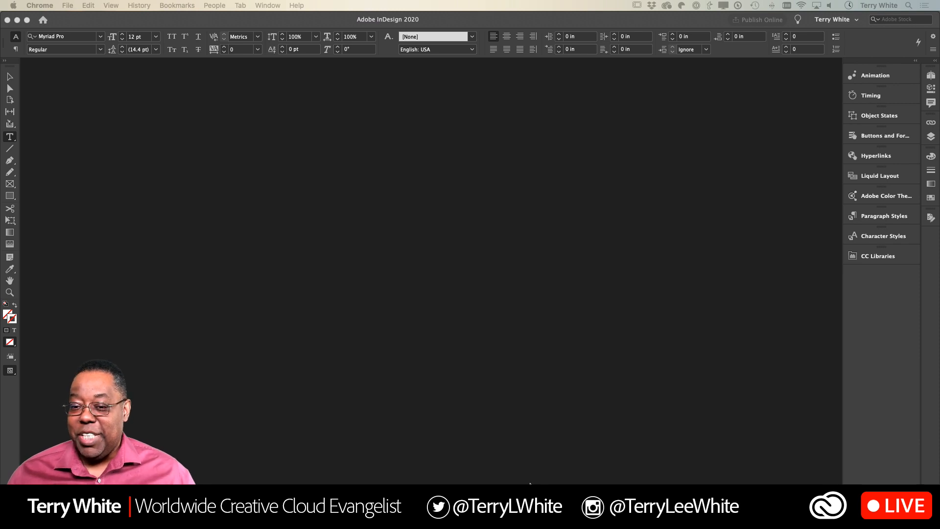
- Switch to InDesign and create a landscape 11 x 8.5 in document with 4 pages and Facing Pages enabled
click(402, 345)
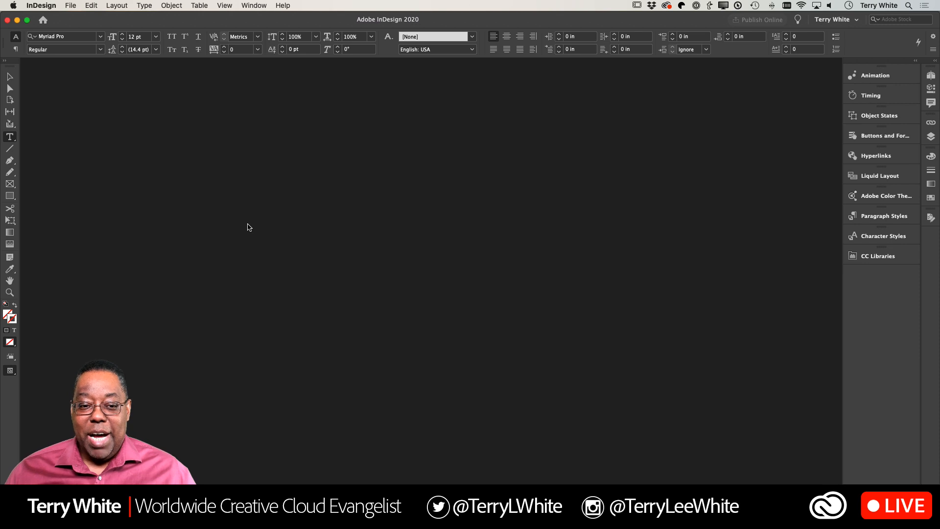
click(70, 6)
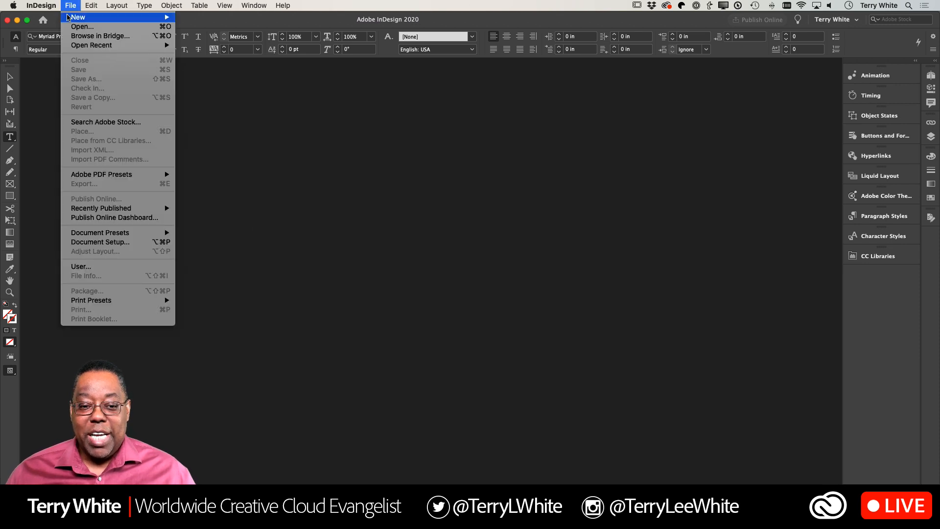
mouse_move(86, 18)
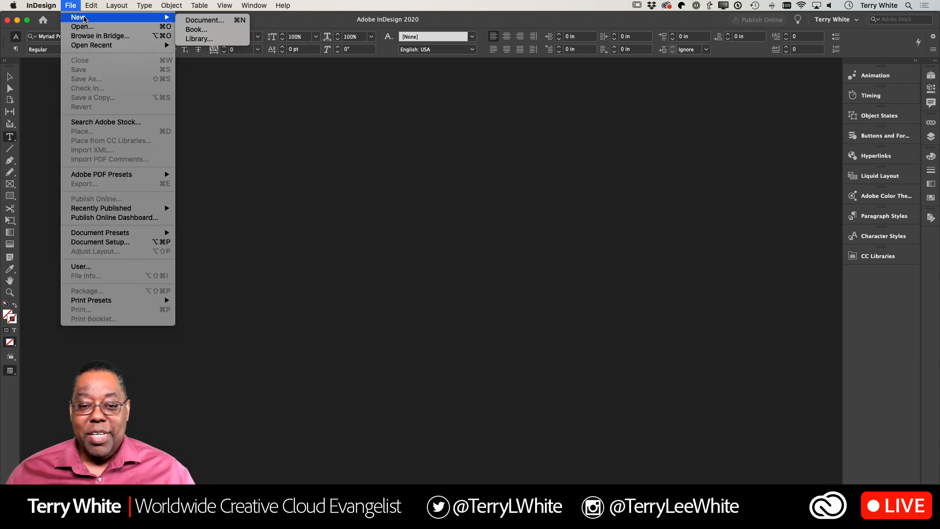
click(206, 21)
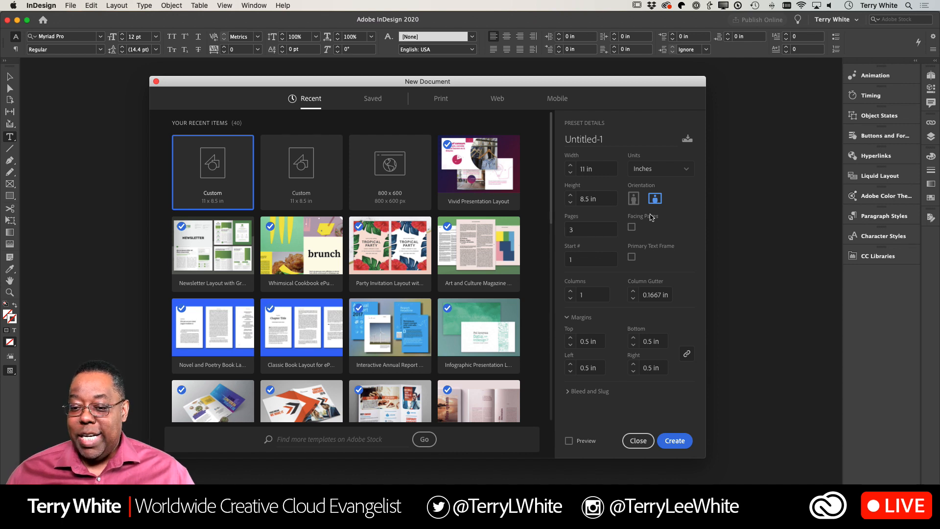
double_click(583, 230)
text(4)
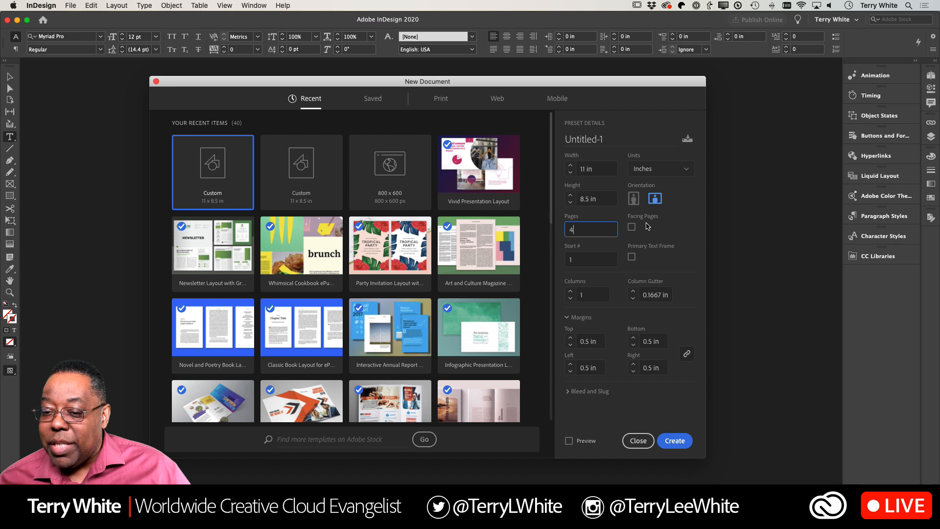
click(632, 227)
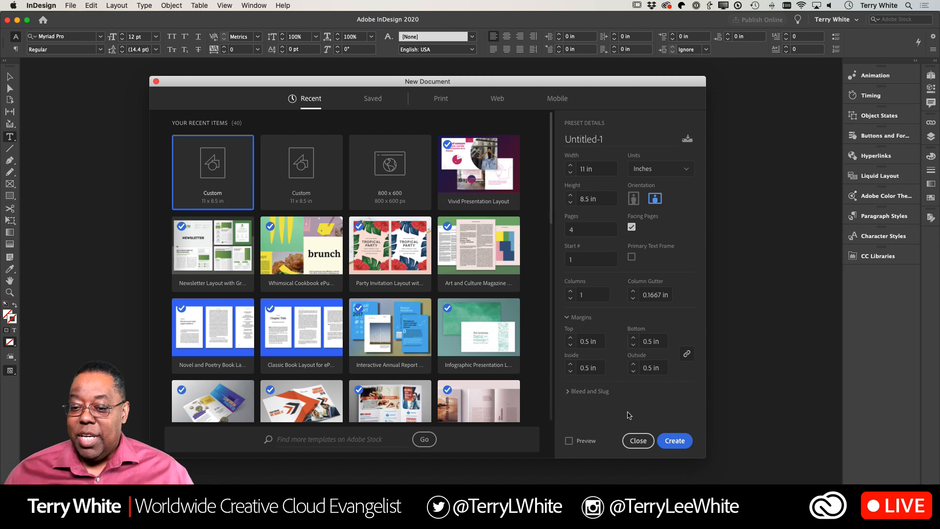
click(673, 442)
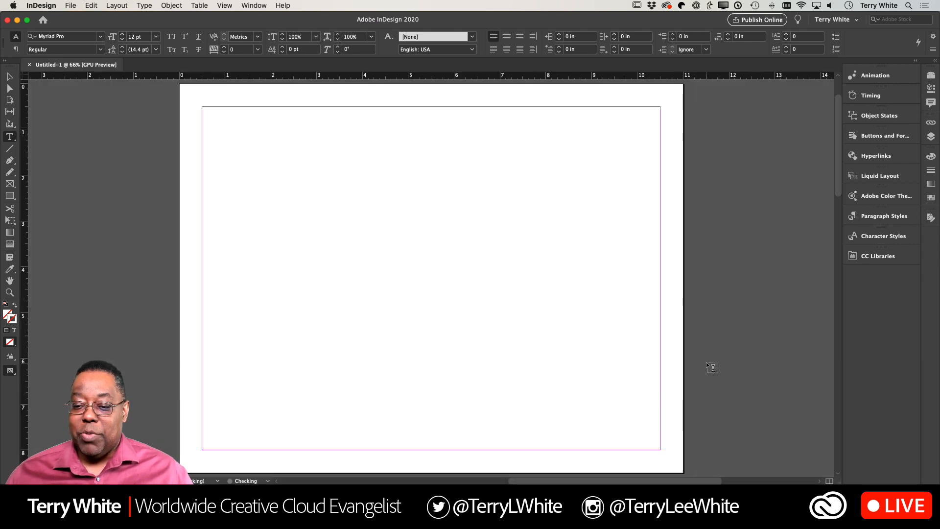
- Turn off Allow Document Pages to Shuffle for the document
scroll(706, 363, down, 10)
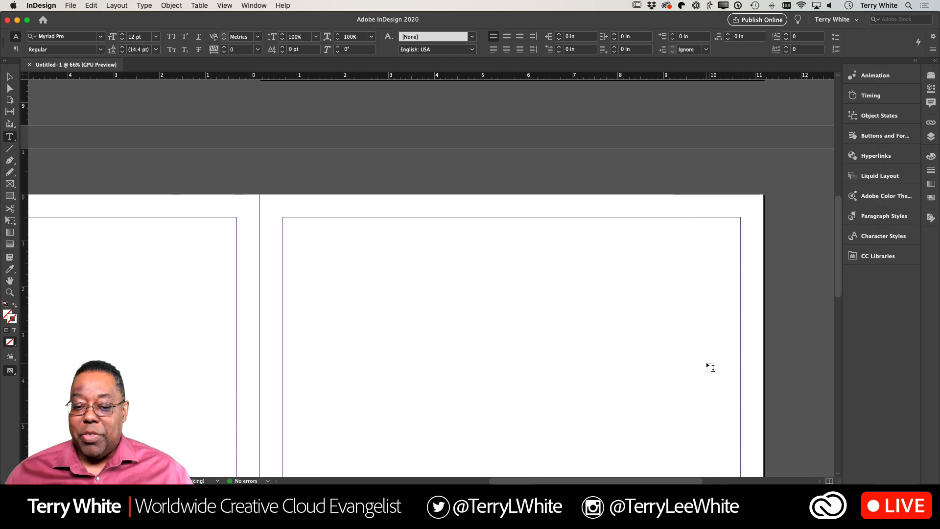
scroll(706, 362, down, 9)
scroll(706, 362, up, 11)
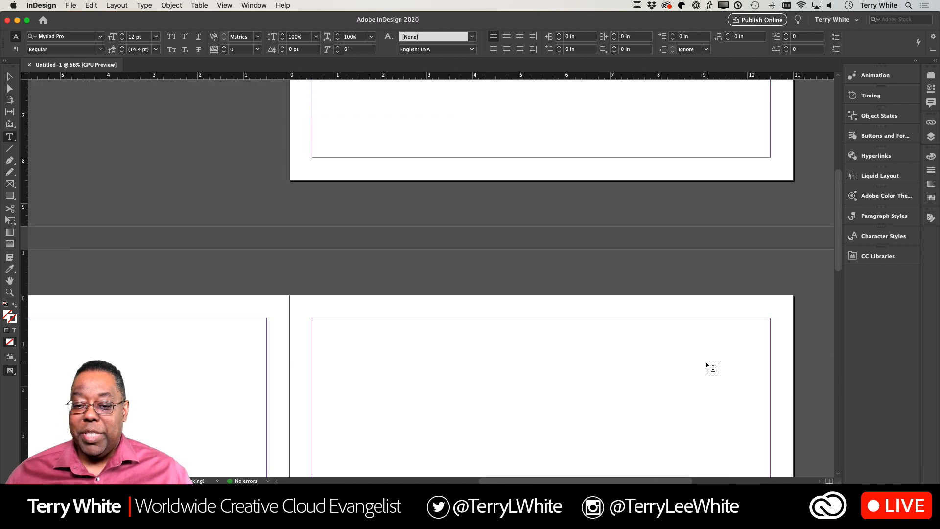
scroll(706, 363, up, 2)
key(super+minus)
key(super+minus)
key(super+minus)
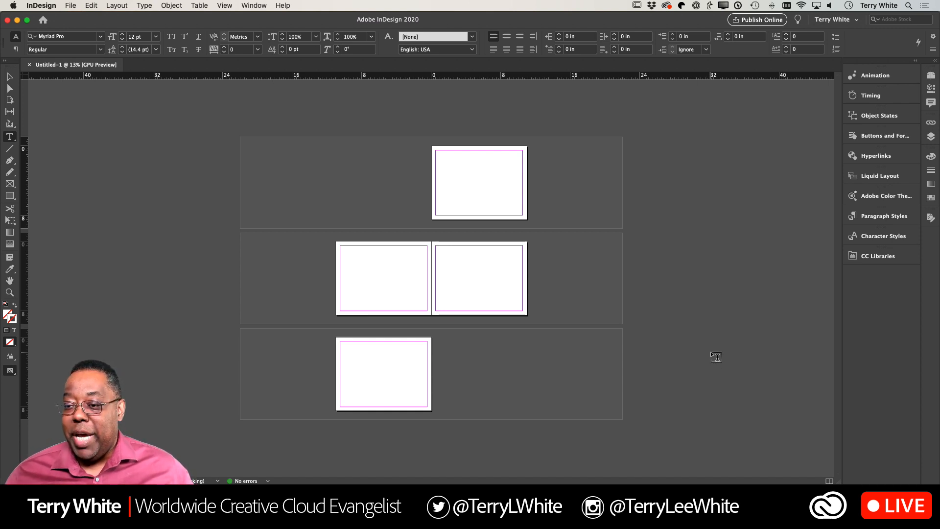
click(931, 75)
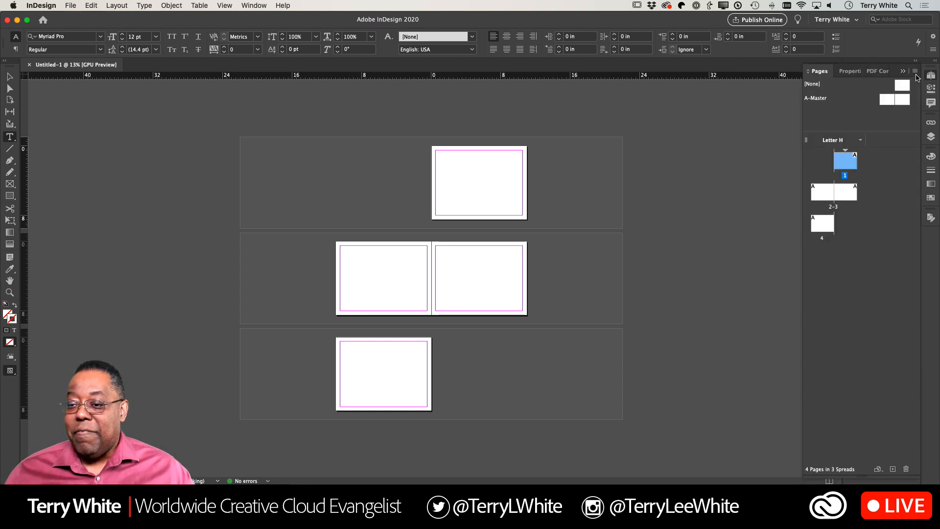
click(914, 72)
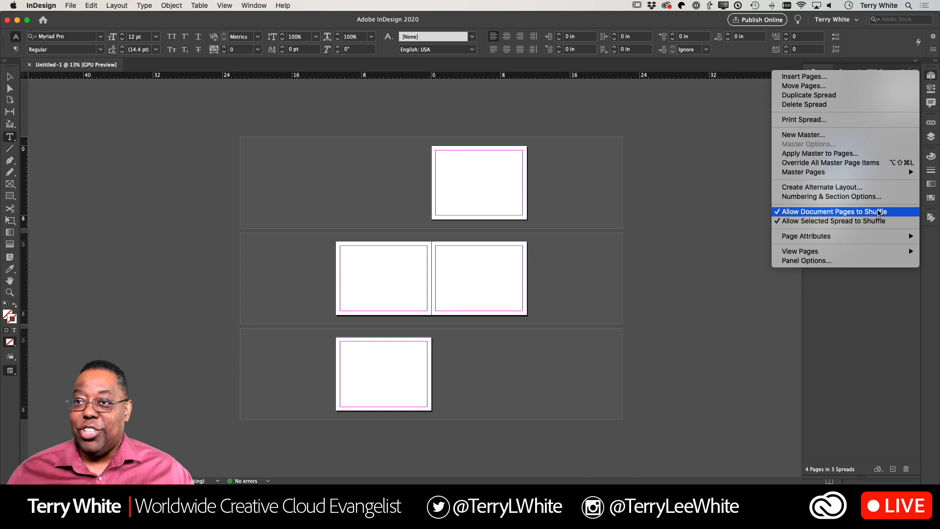
click(879, 212)
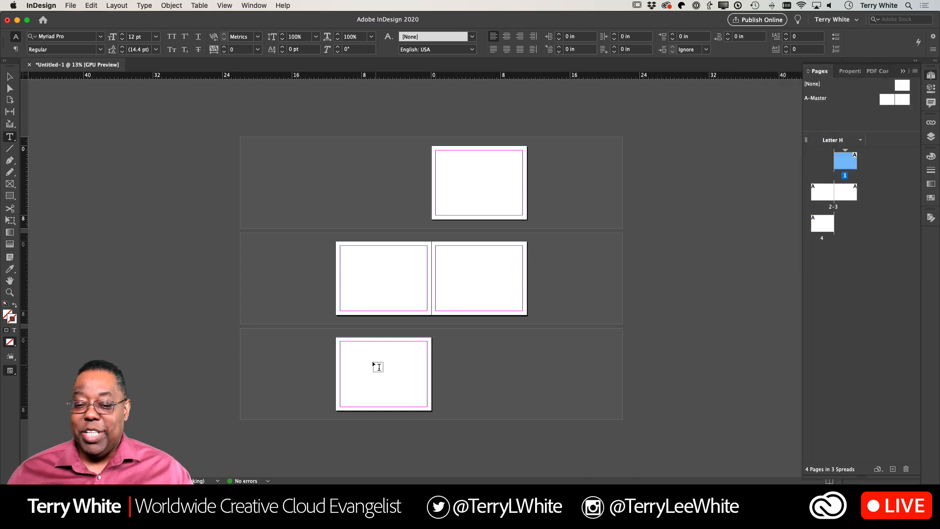
- Move the last page to the left of page 1 to arrange the four pages as two two-page spreads
click(9, 77)
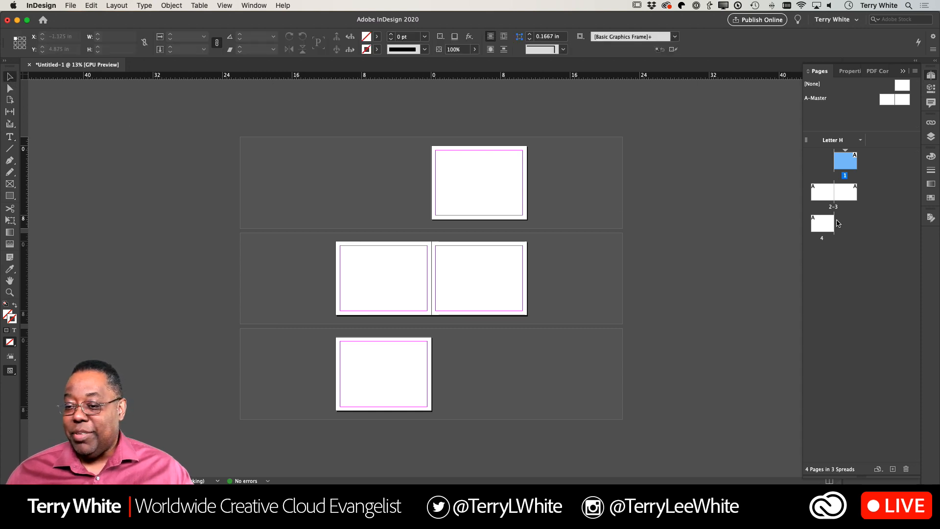
drag(822, 225, 833, 167)
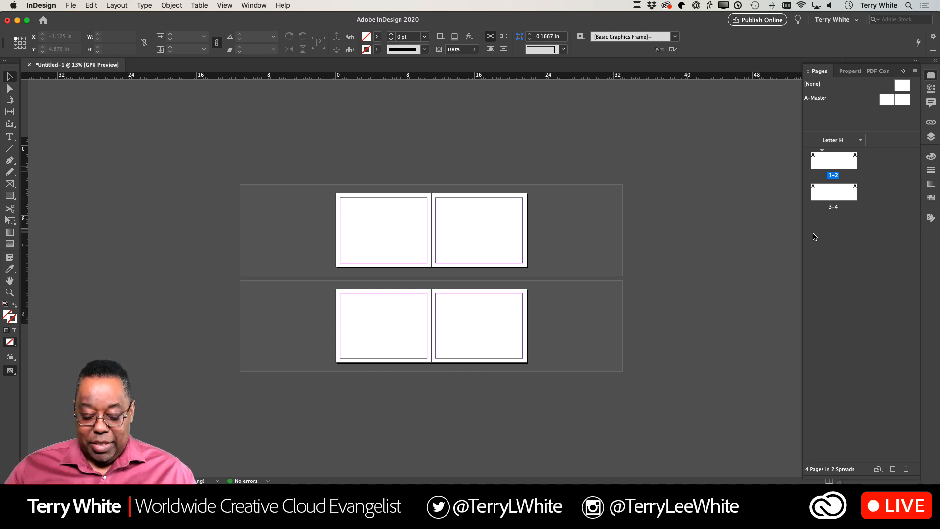
key(super+0)
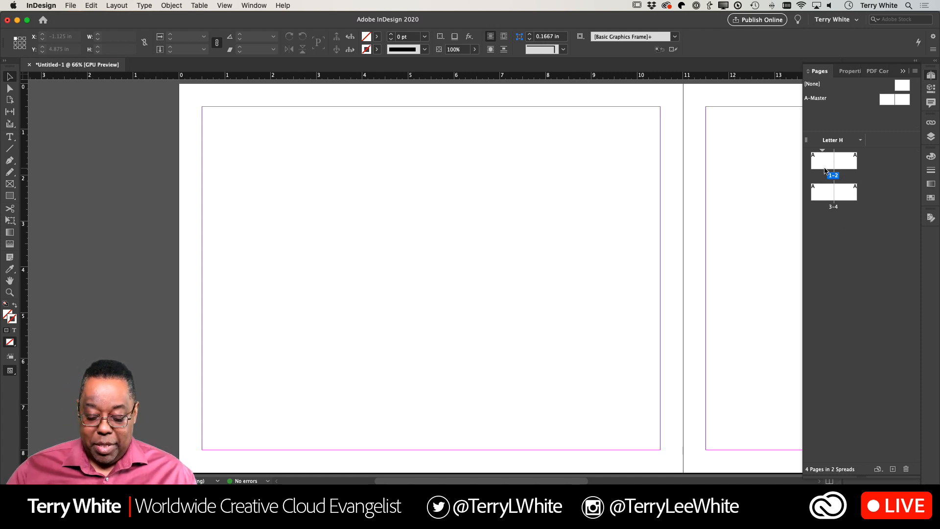
key(alt+super+0)
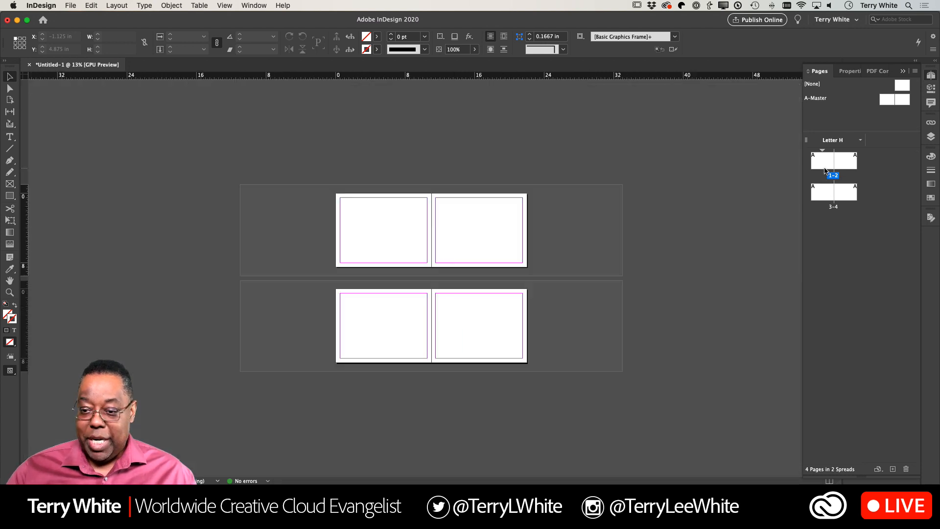
- On the left page of A-Master, draw a text frame about 7.42 in wide and 7.5 in high, ending at the inside margin
double_click(888, 101)
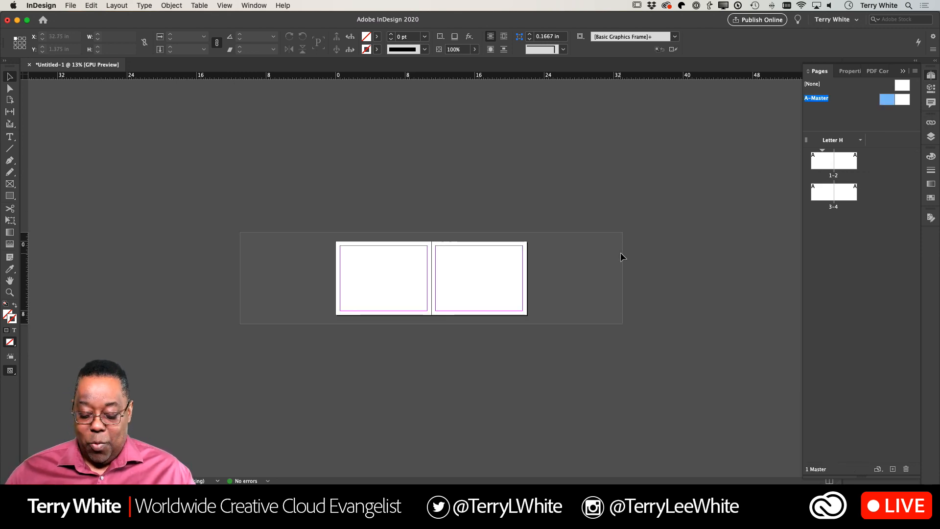
key(super+0)
key(super+minus)
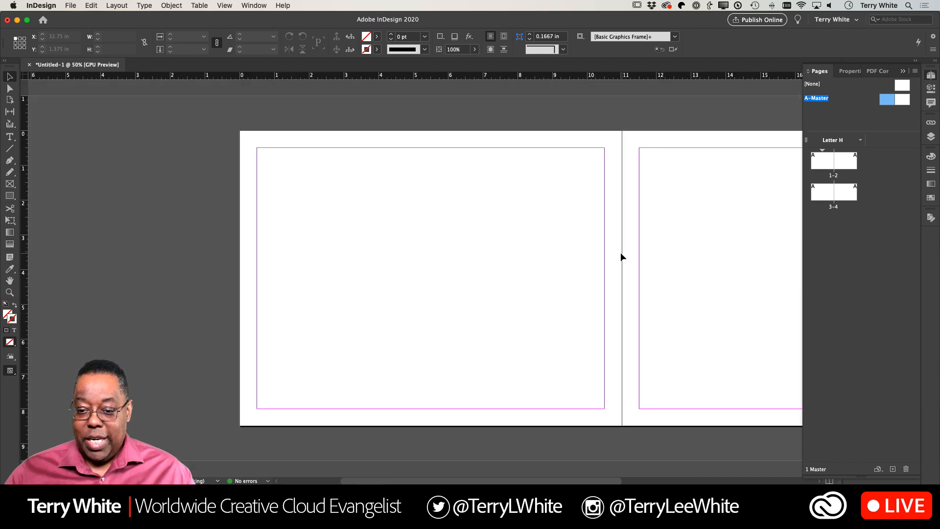
scroll(621, 253, right, 5)
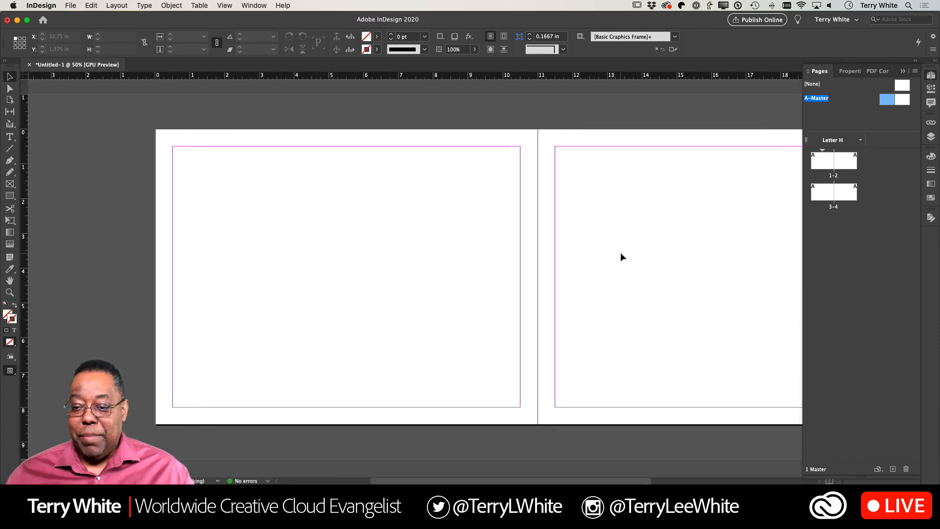
scroll(622, 258, right, 3)
scroll(621, 257, left, 2)
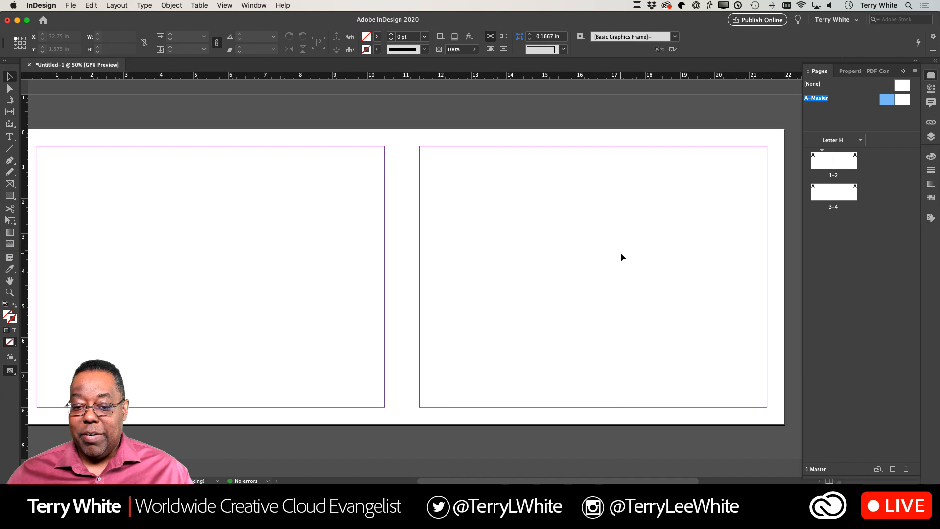
scroll(621, 254, right, 1)
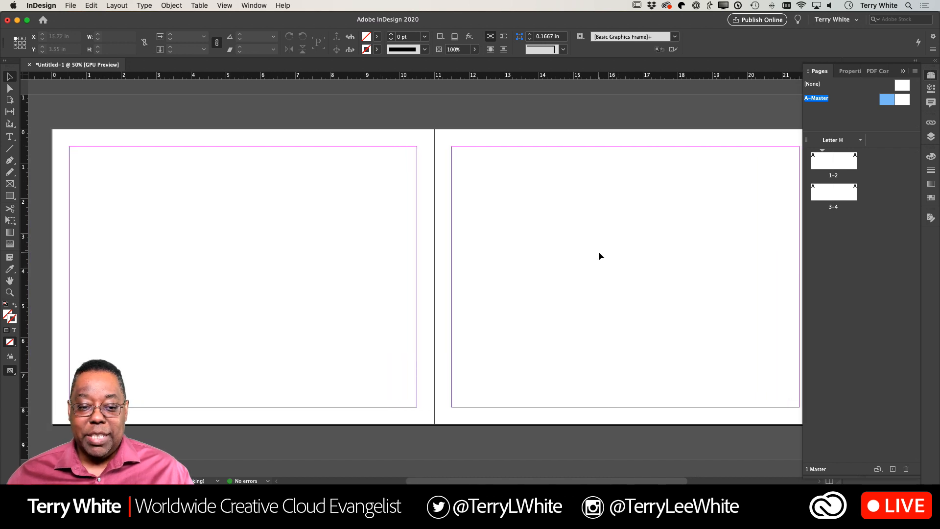
click(12, 140)
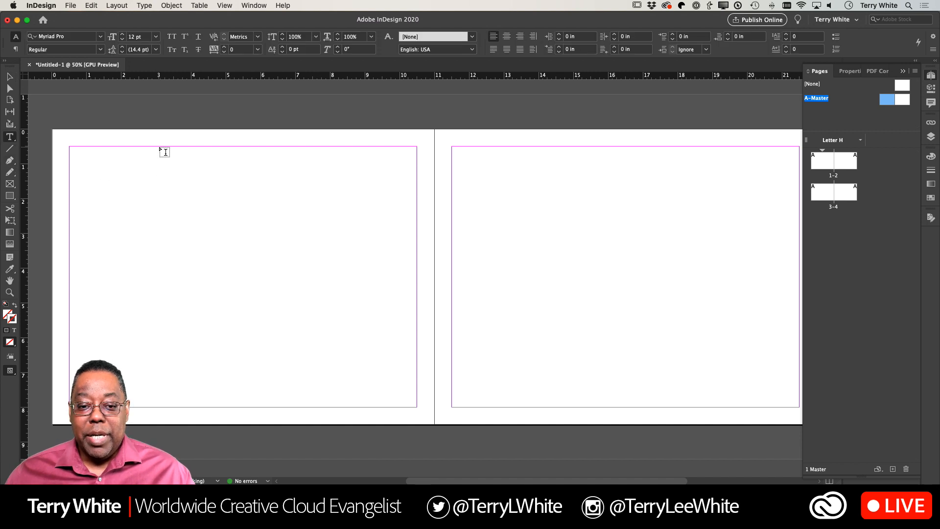
drag(159, 147, 416, 407)
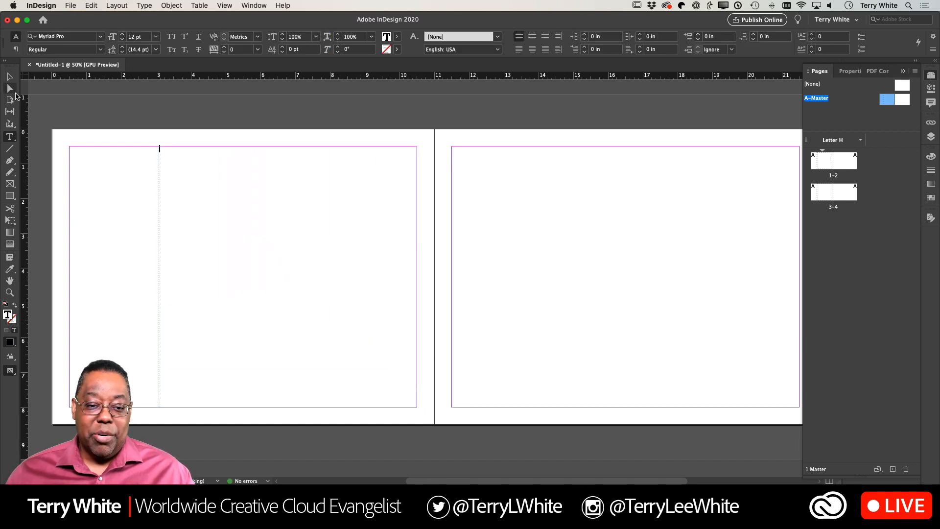
- Duplicate the text frame onto the right master page against its inside margin, and thread the left frame into the copy
click(11, 78)
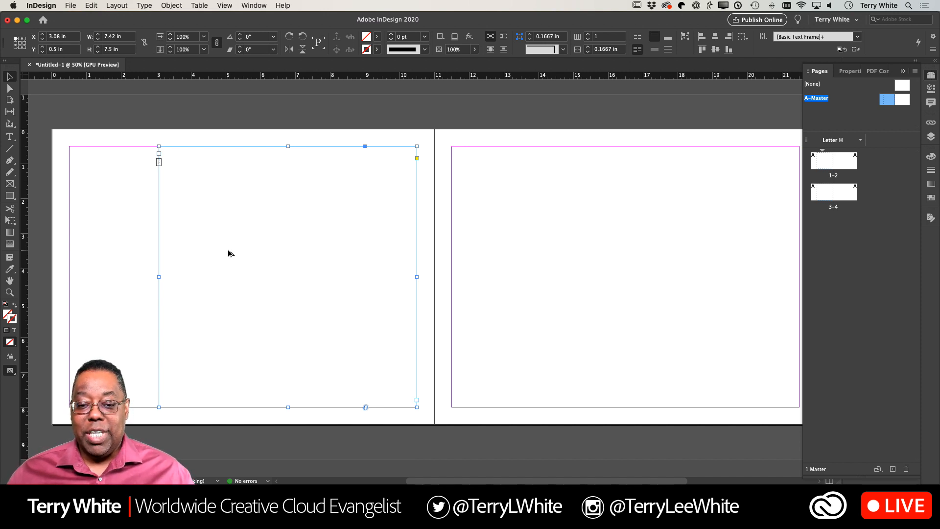
drag(230, 254, 522, 252)
key(super+z)
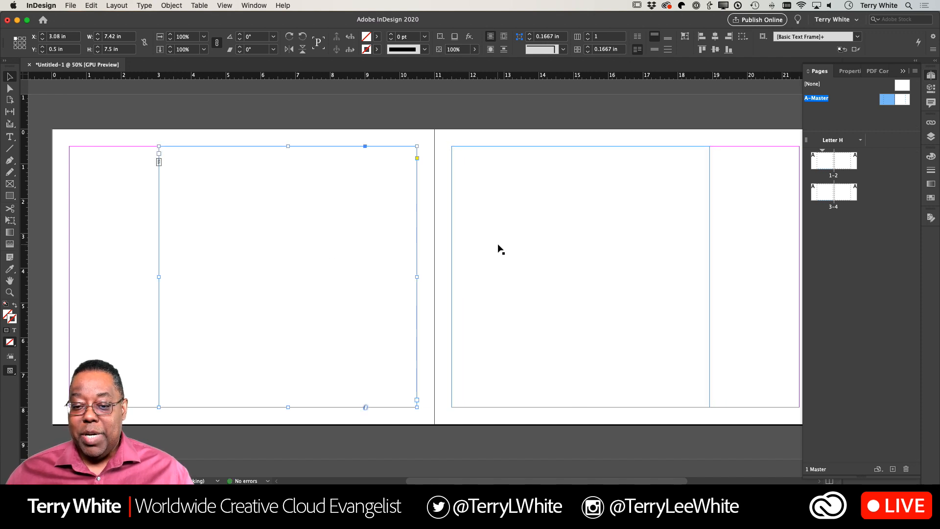
key(super+shift+z)
key(super+z)
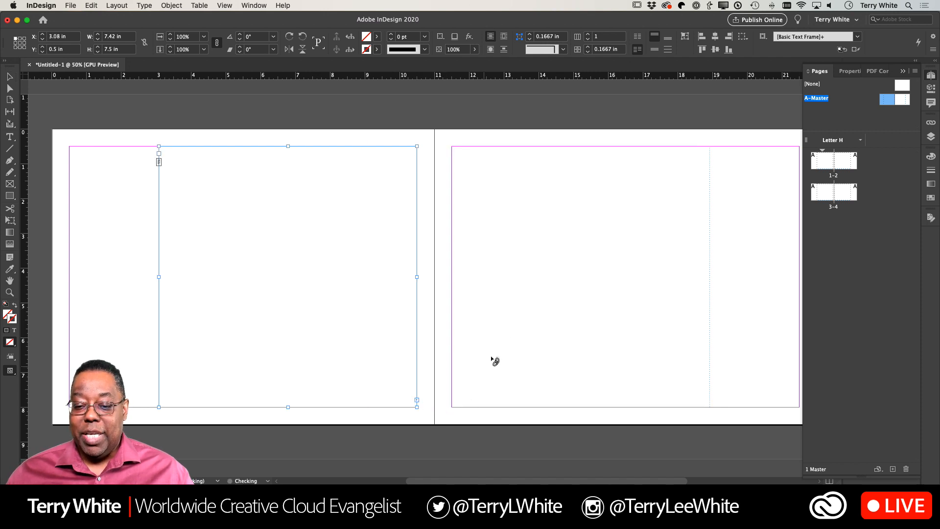
key(super+shift+z)
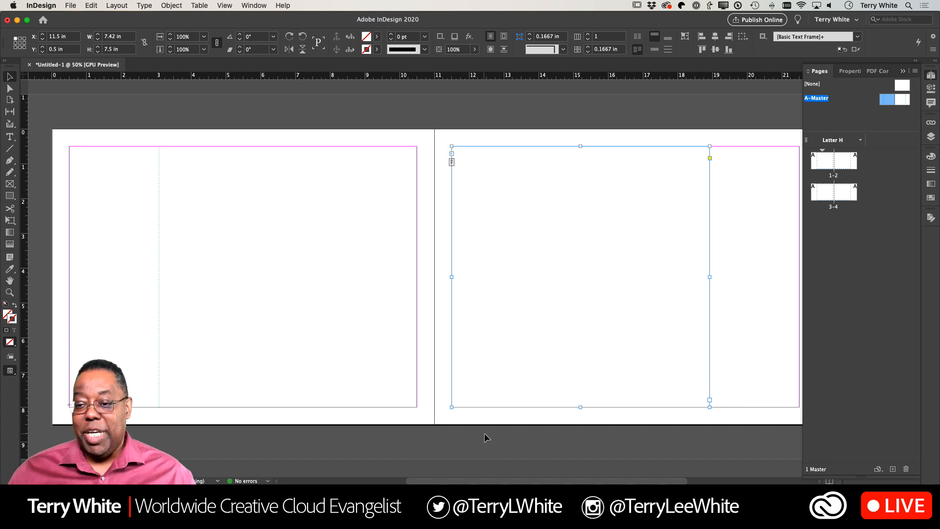
- Go to page 1 of the document and select the text frame on the spread's left page
double_click(823, 167)
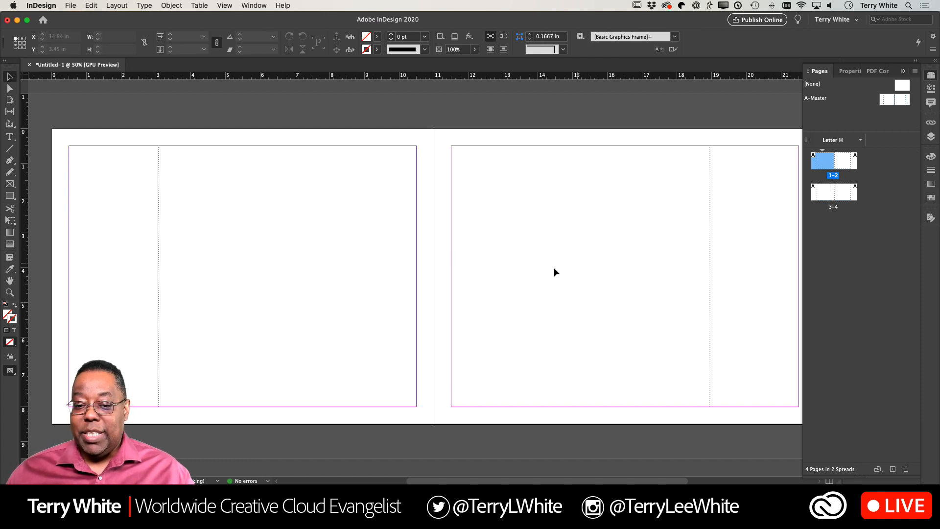
shift+super+click(250, 234)
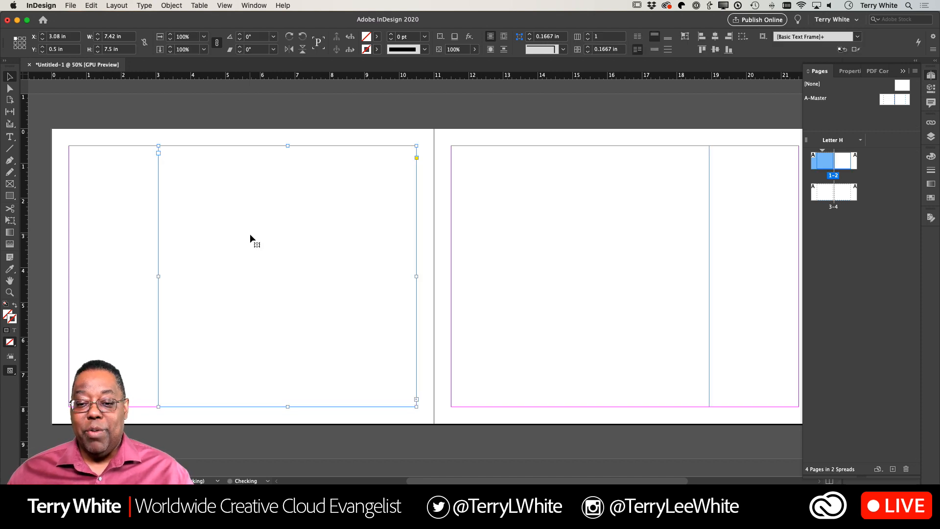
shift+super+click(524, 293)
click(348, 286)
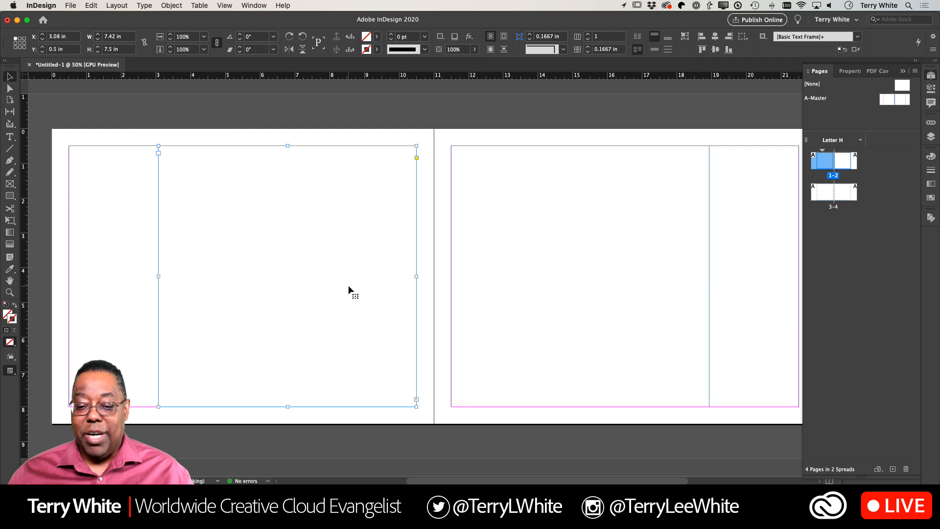
- Show the text threads between the linked text frames on pages 1 and 2
click(256, 6)
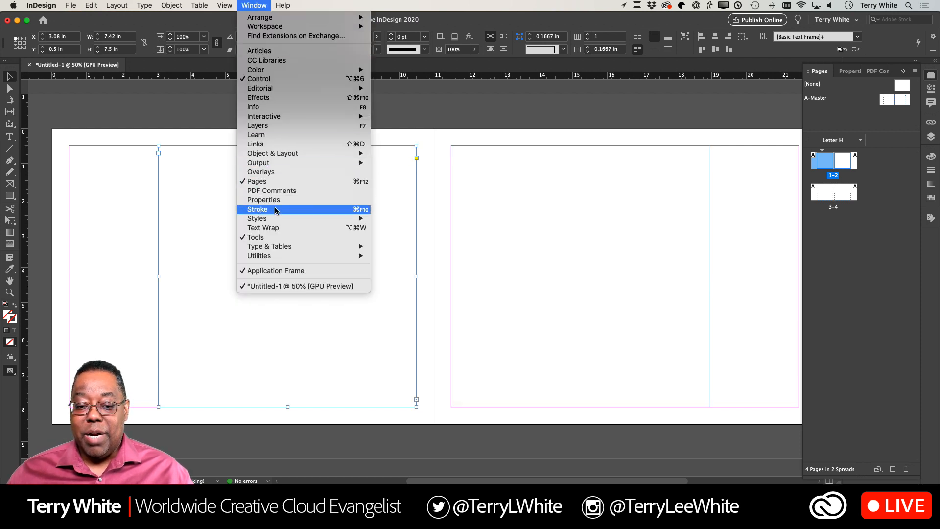
mouse_move(225, 5)
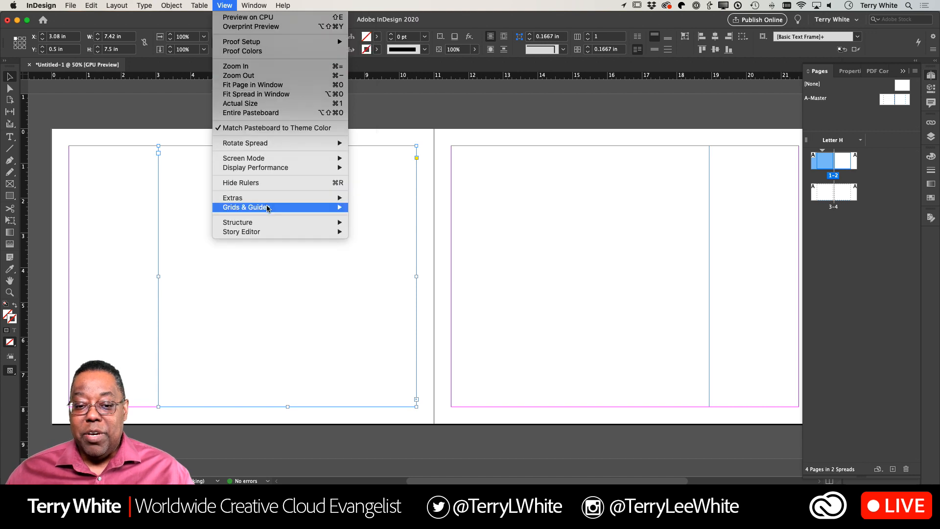
mouse_move(268, 171)
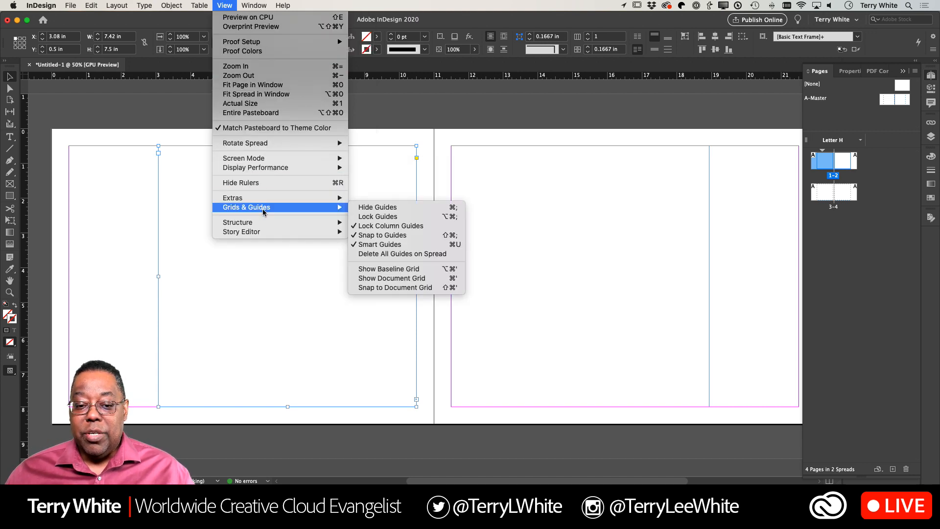
mouse_move(267, 199)
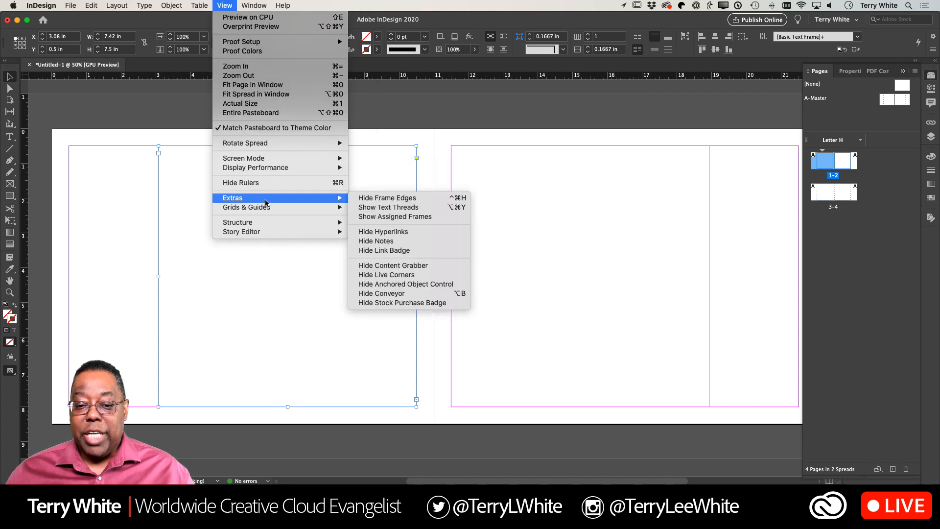
click(404, 209)
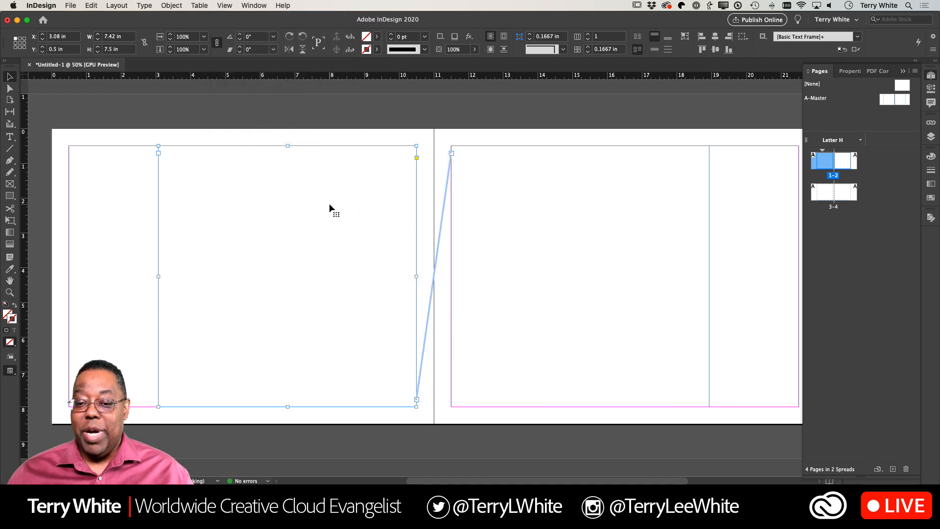
- Thread the page 2 text frame into the page 3 frame, and continue the thread into the page 4 frame
scroll(365, 204, down, 8)
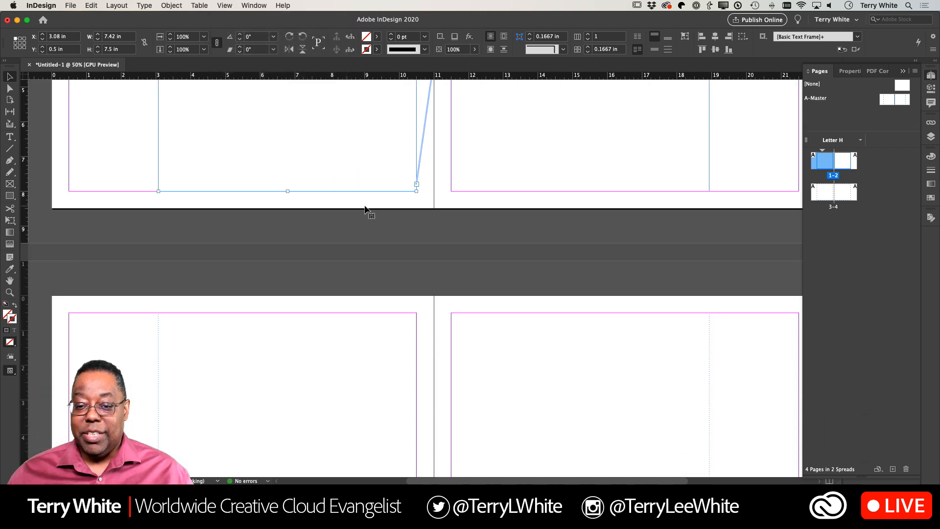
click(641, 190)
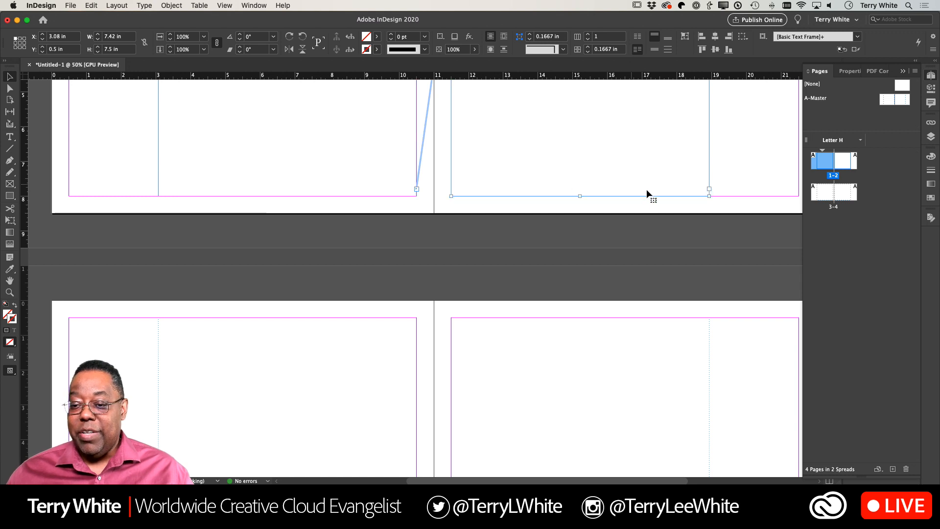
click(710, 190)
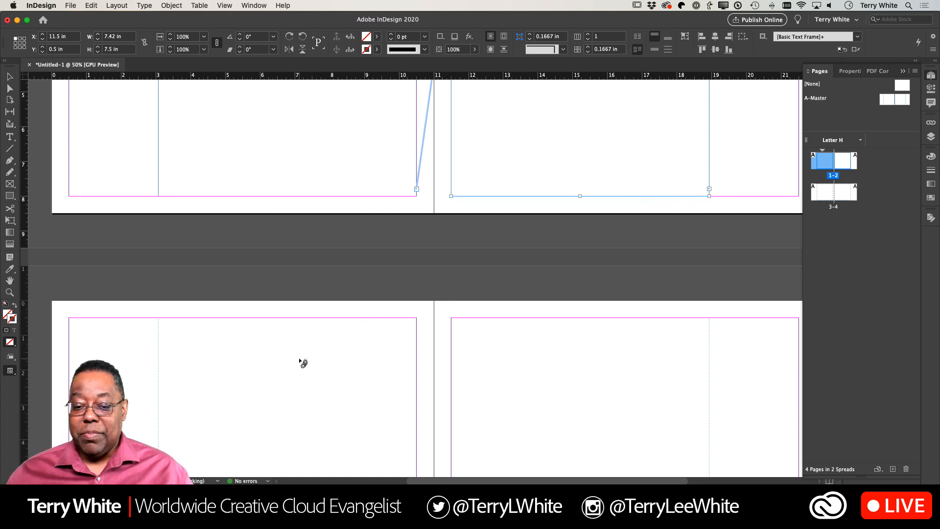
click(300, 364)
scroll(301, 360, down, 6)
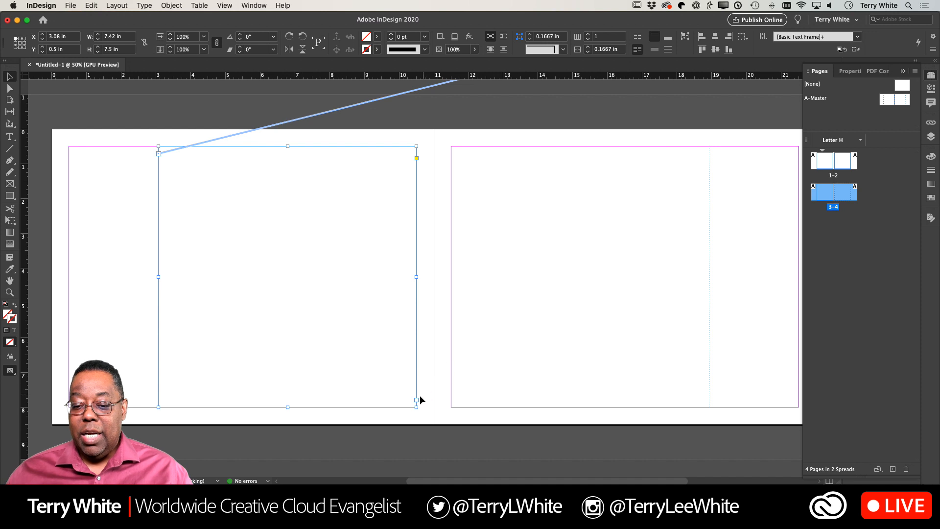
click(417, 400)
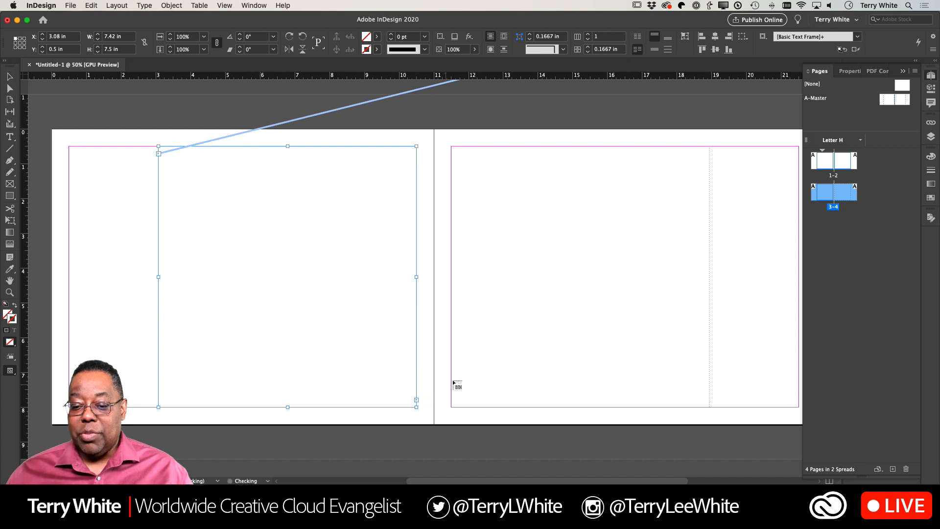
click(551, 310)
- Place the text cursor in the page 1 frame and fill the threaded frames with placeholder text
scroll(483, 318, up, 10)
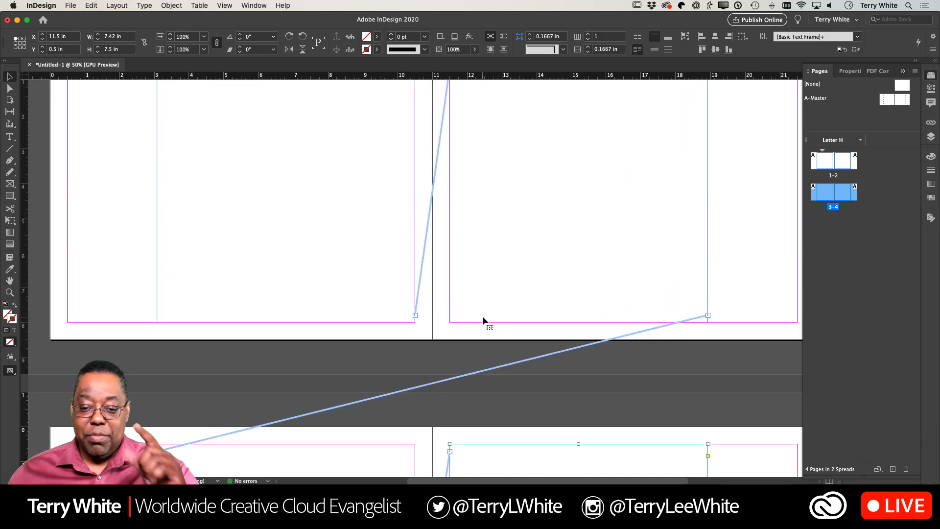
scroll(483, 316, up, 3)
scroll(483, 315, down, 2)
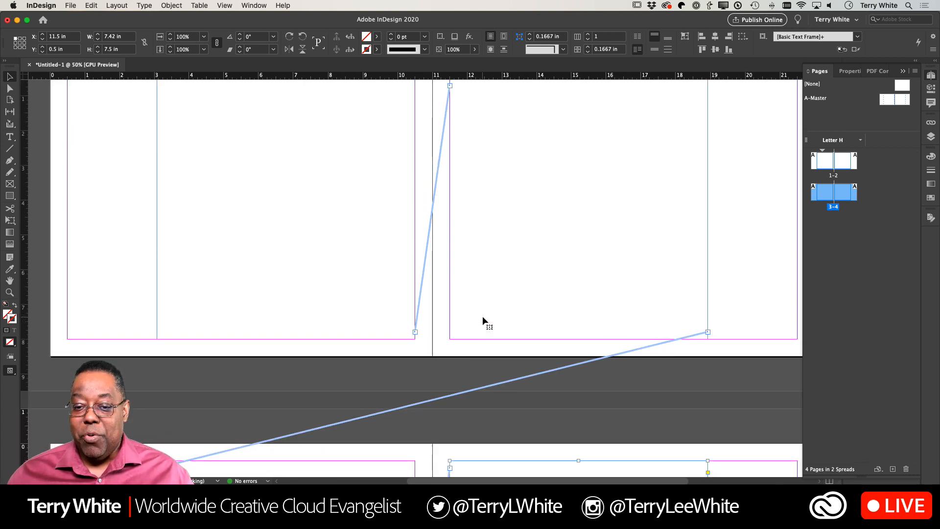
scroll(483, 316, up, 3)
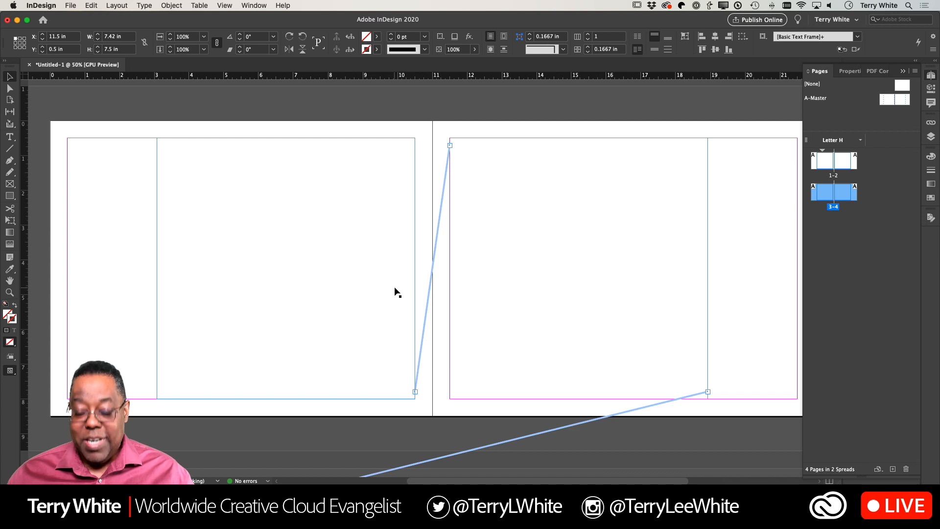
click(221, 175)
double_click(221, 169)
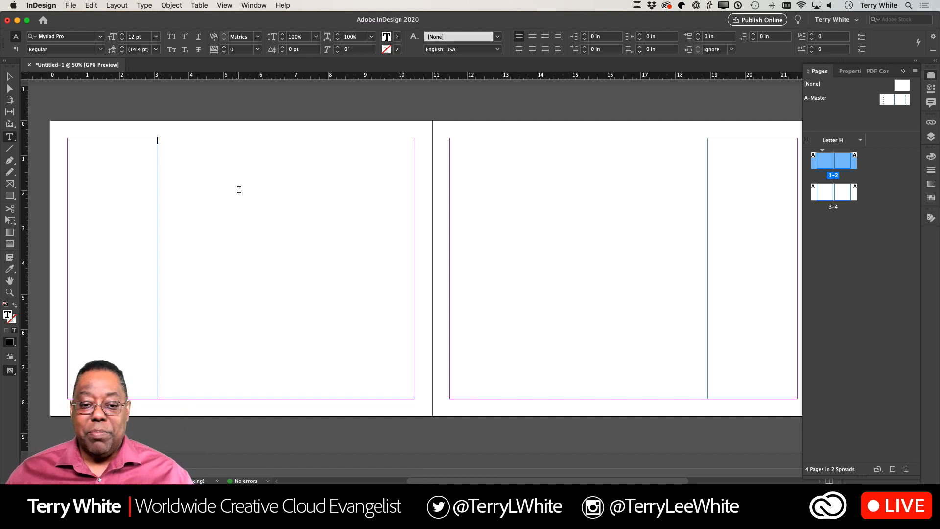
click(145, 5)
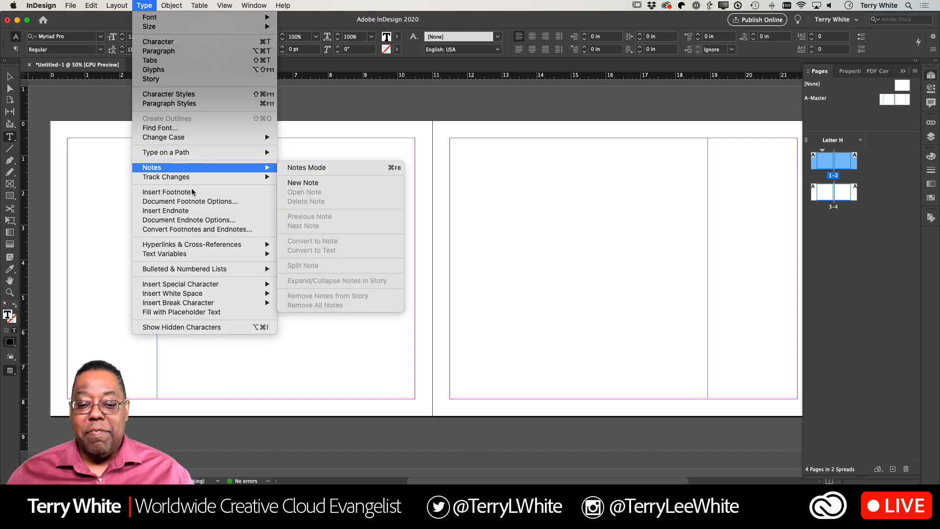
click(216, 312)
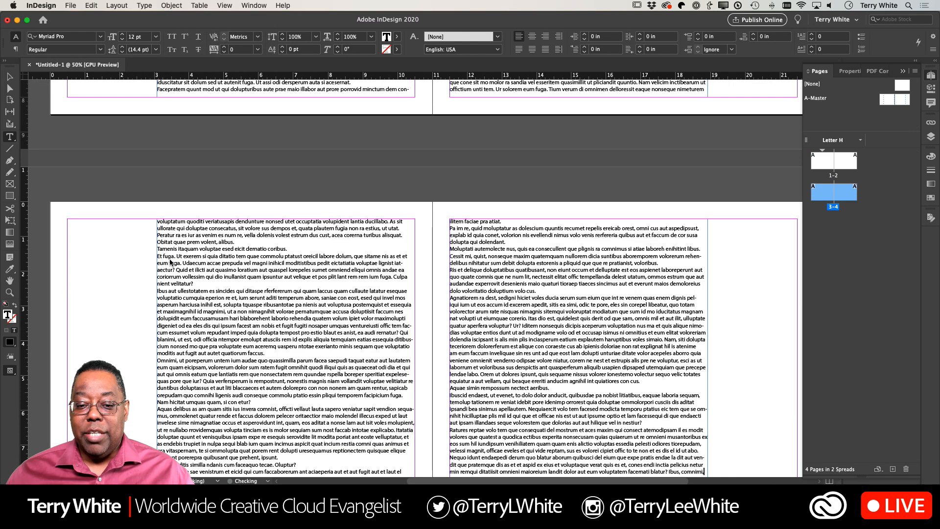
- Turn off Dynamic Spelling for the placeholder text
click(93, 6)
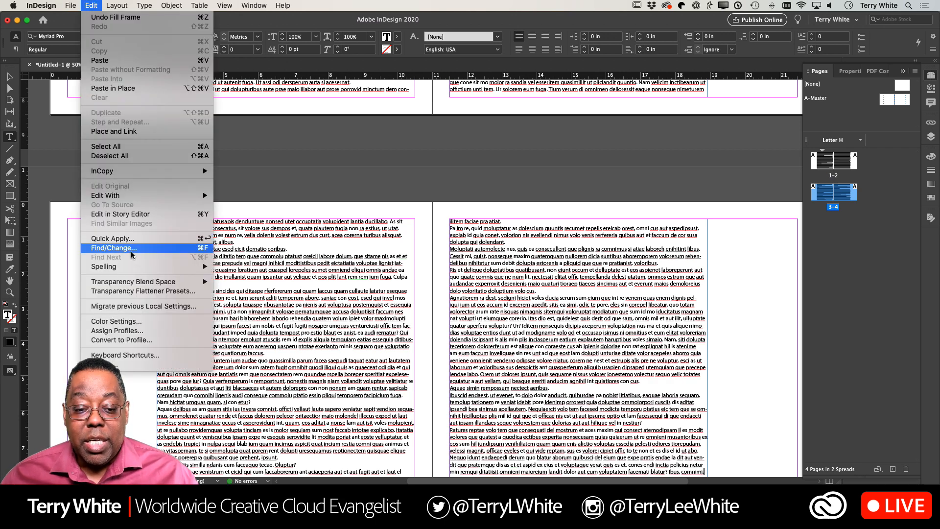
mouse_move(129, 269)
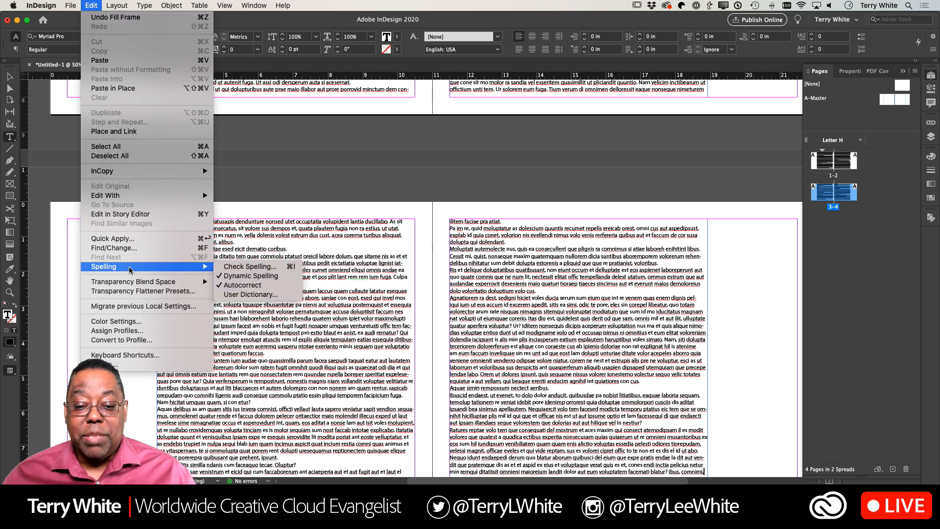
click(262, 277)
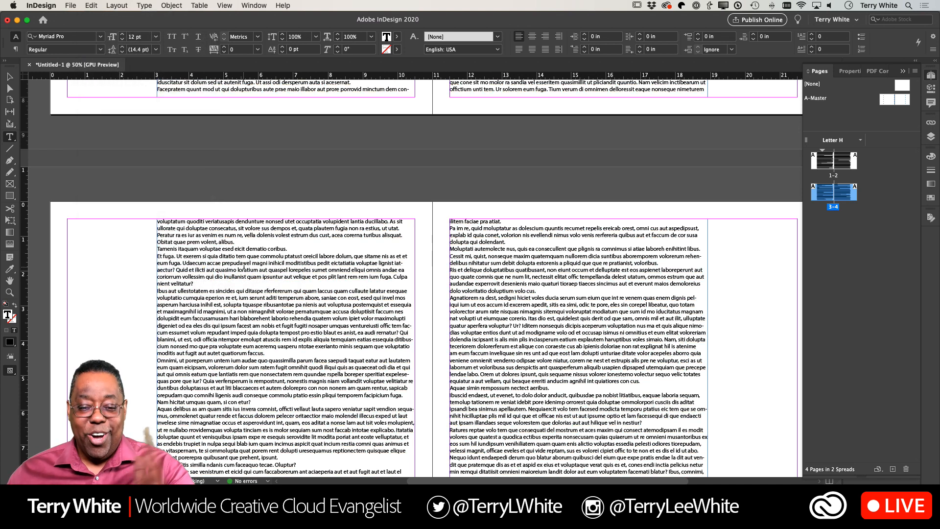
- Delete the placeholder text on page 4 from the paragraph beginning "Agnatiorem ra dest" through the end
scroll(447, 312, up, 5)
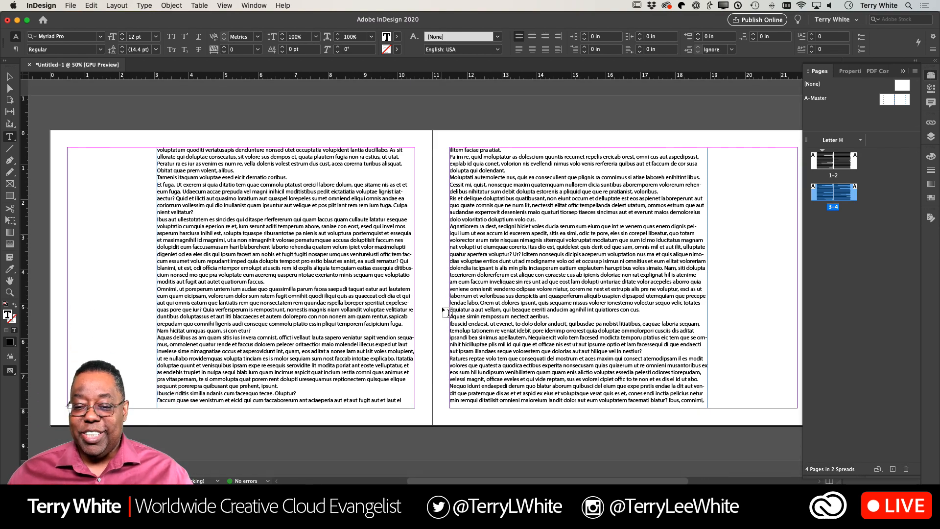
scroll(448, 312, up, 8)
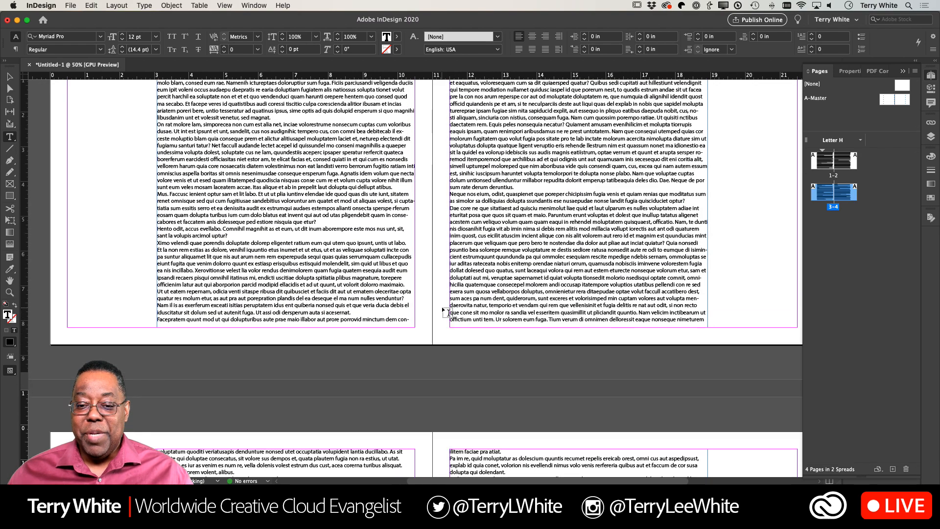
scroll(447, 312, down, 3)
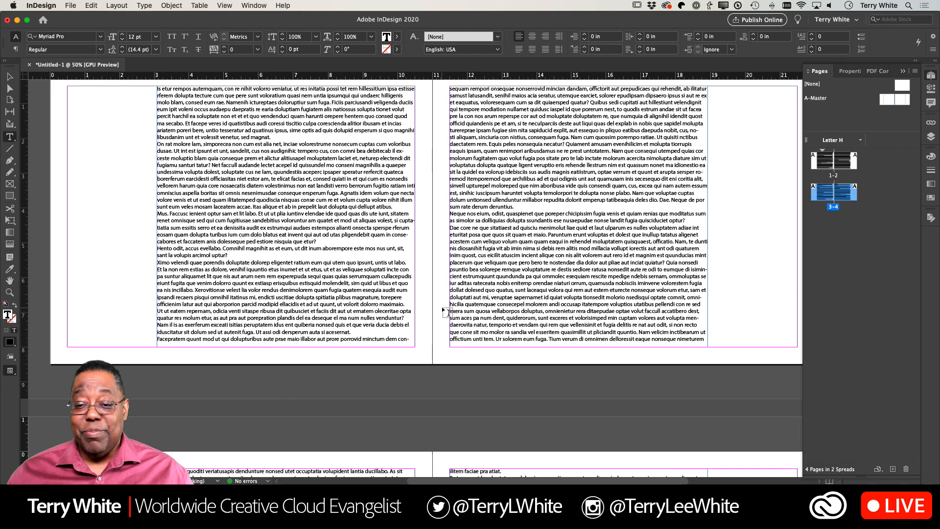
scroll(448, 312, down, 8)
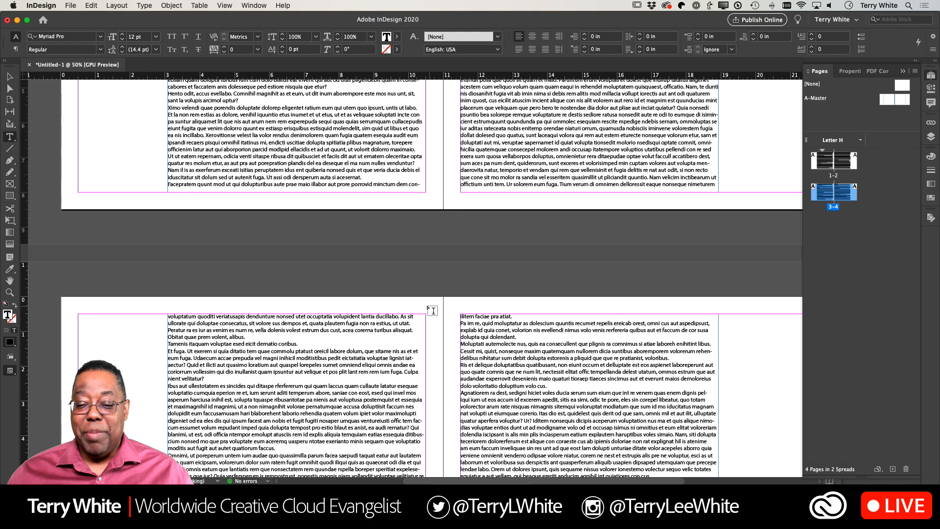
scroll(424, 308, down, 6)
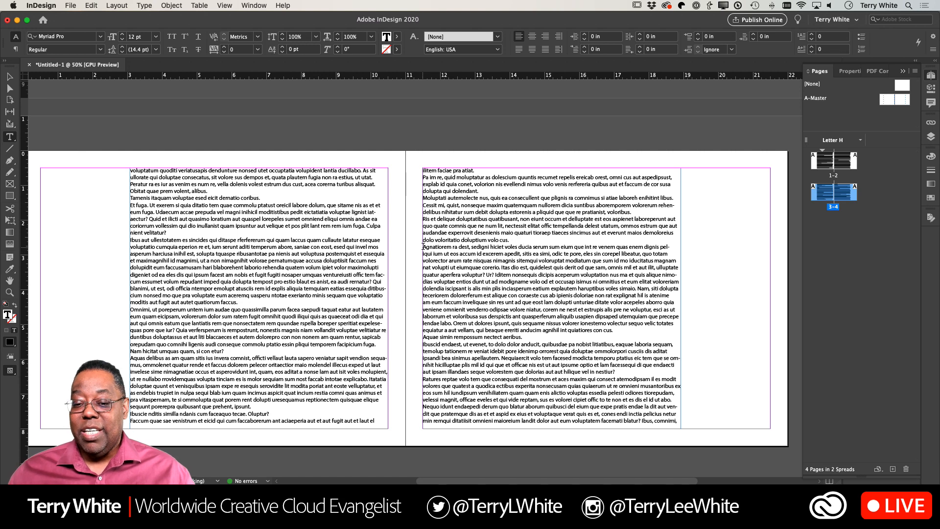
drag(423, 247, 518, 480)
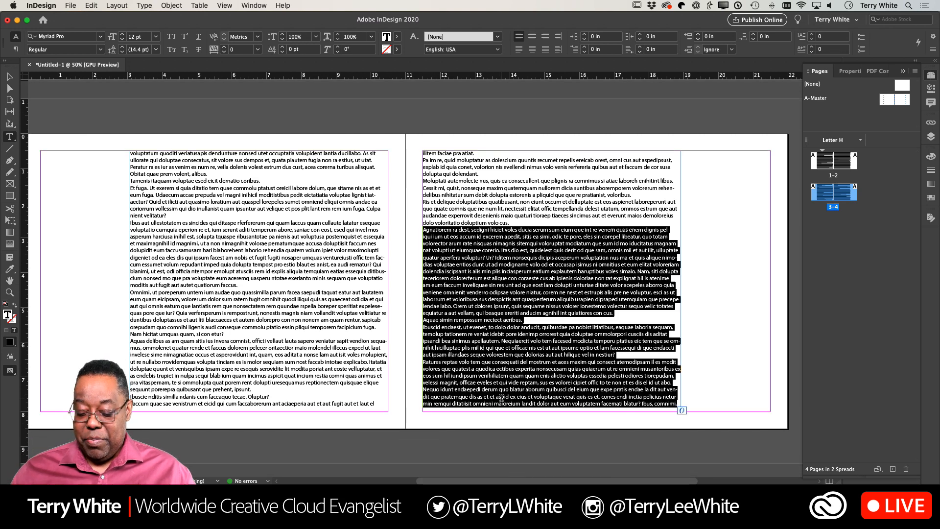
key(BackSpace)
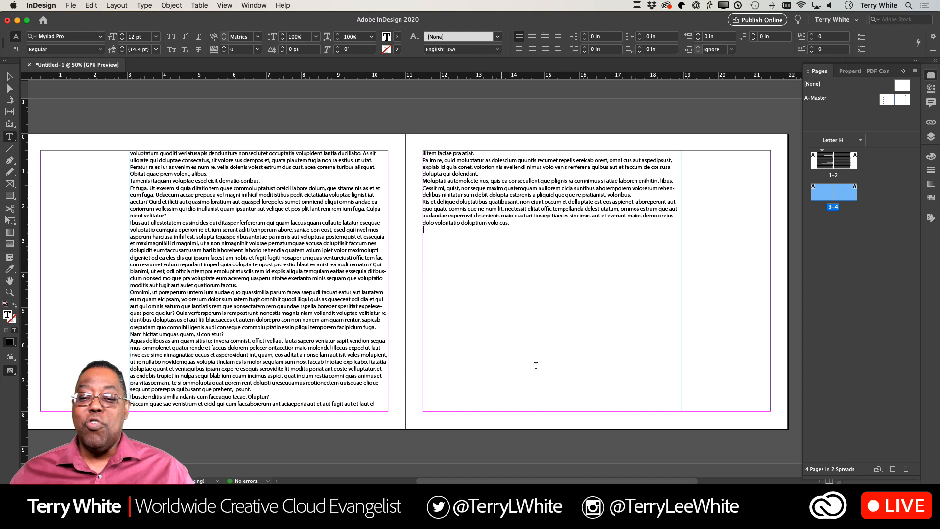
- On page 1, insert a blank paragraph after the first paragraph, which ends with "sed magnat."
scroll(458, 288, up, 5)
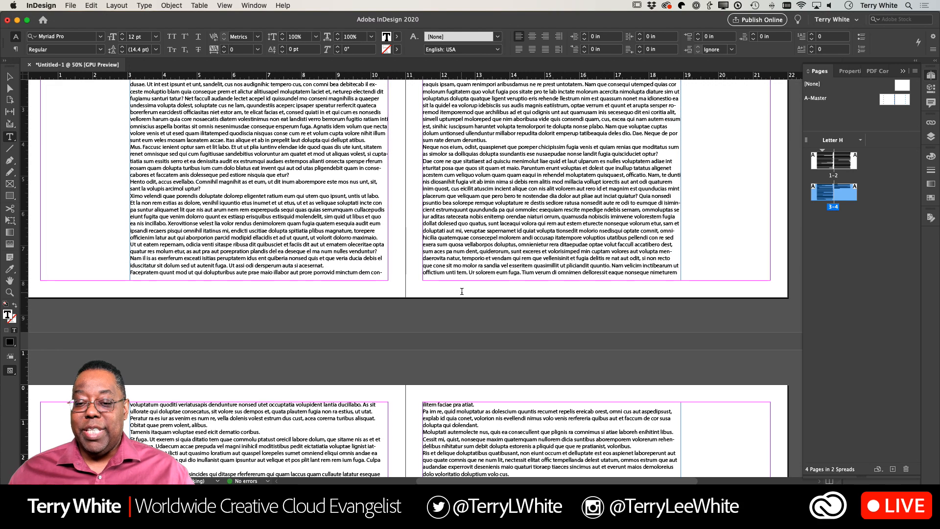
scroll(462, 291, up, 4)
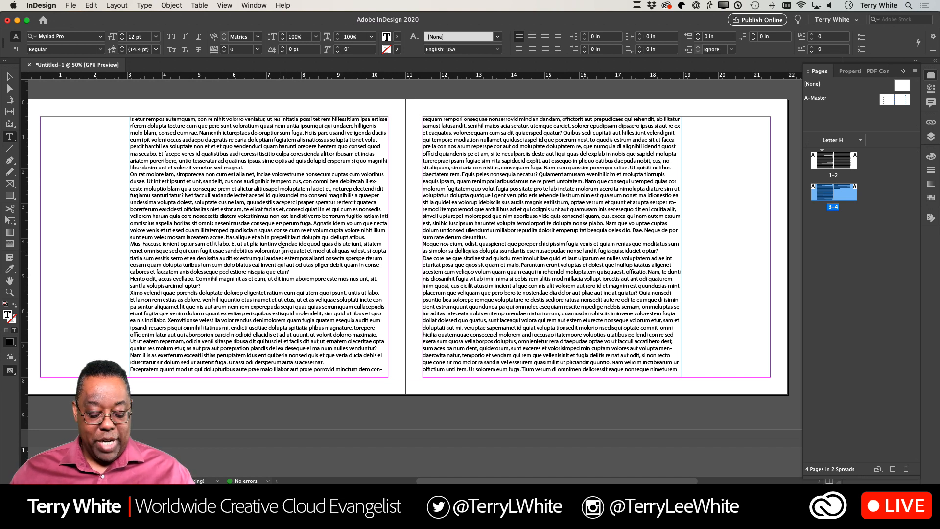
click(10, 77)
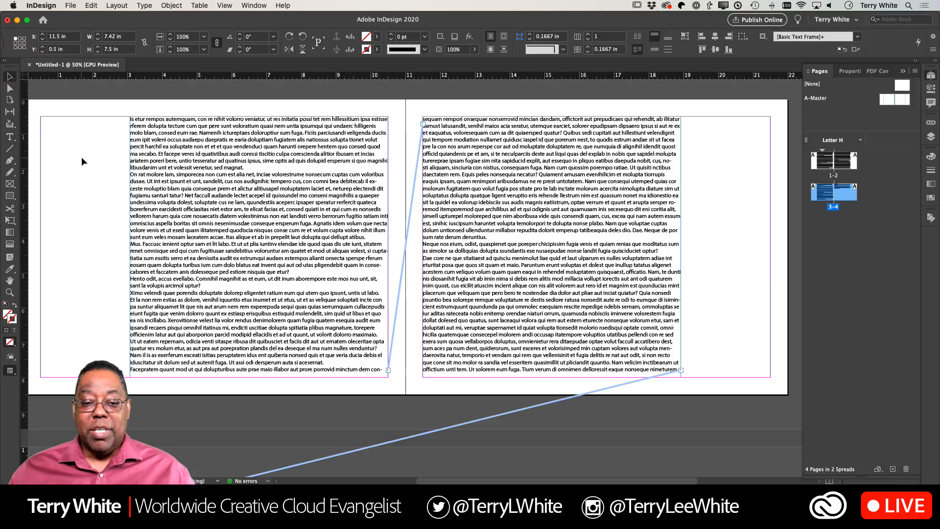
key(z)
drag(96, 161, 225, 271)
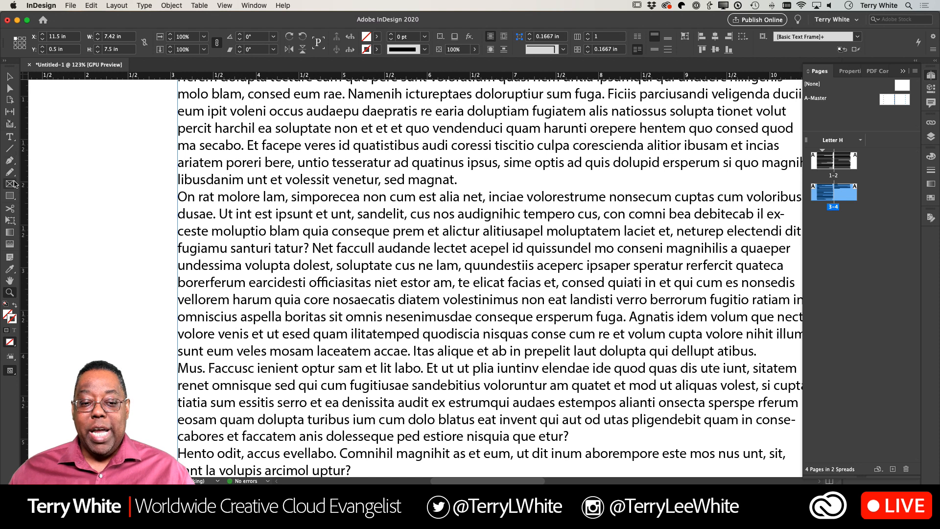
click(10, 137)
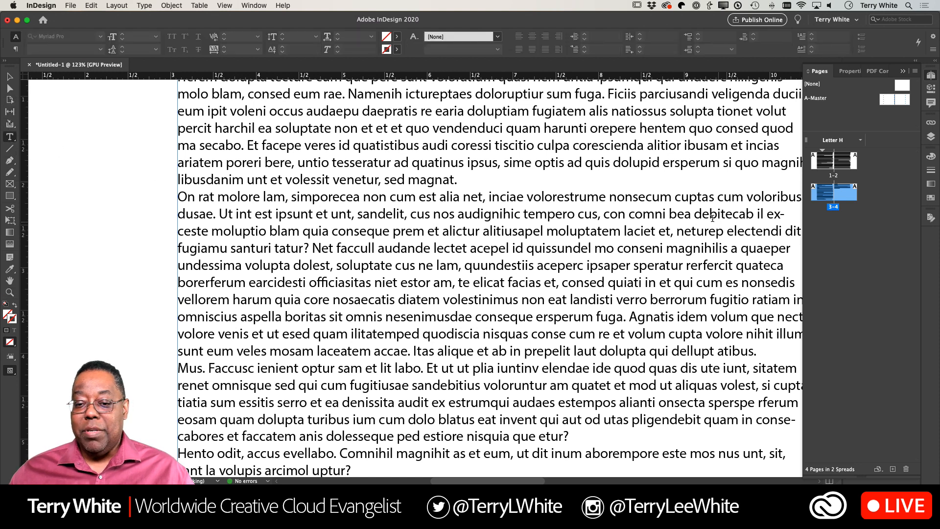
click(496, 183)
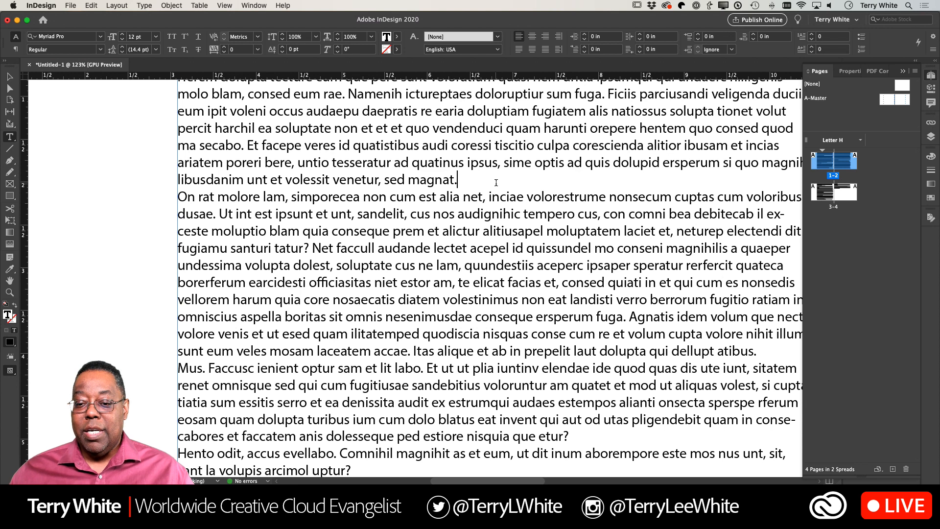
key(Return)
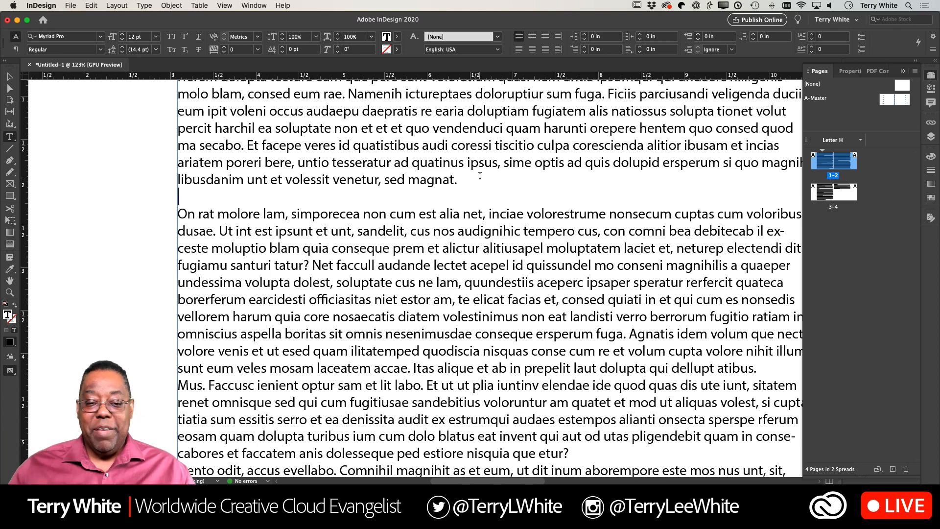
- Draw a rectangular placeholder frame about 1.55 in wide and 1.51 in high in page 1's outer column, beside the "On rat molore lam" paragraph
click(10, 184)
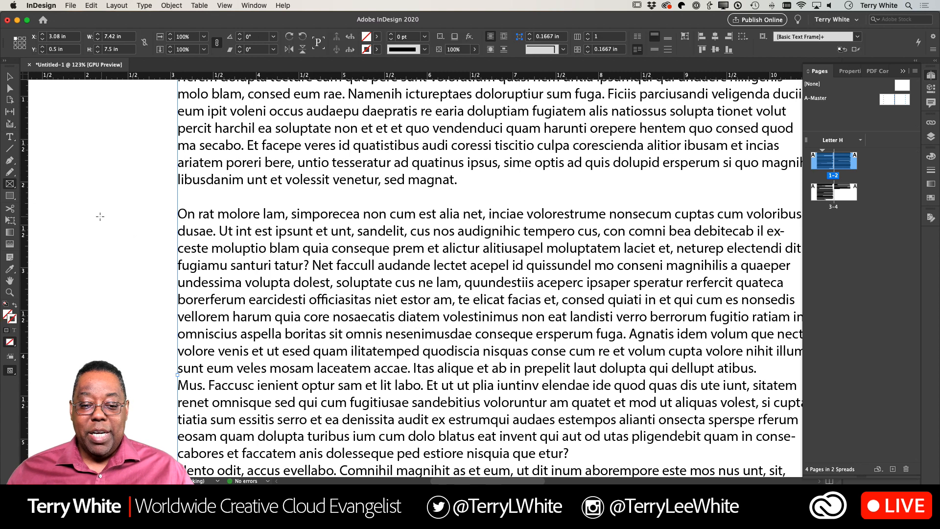
drag(38, 206, 171, 335)
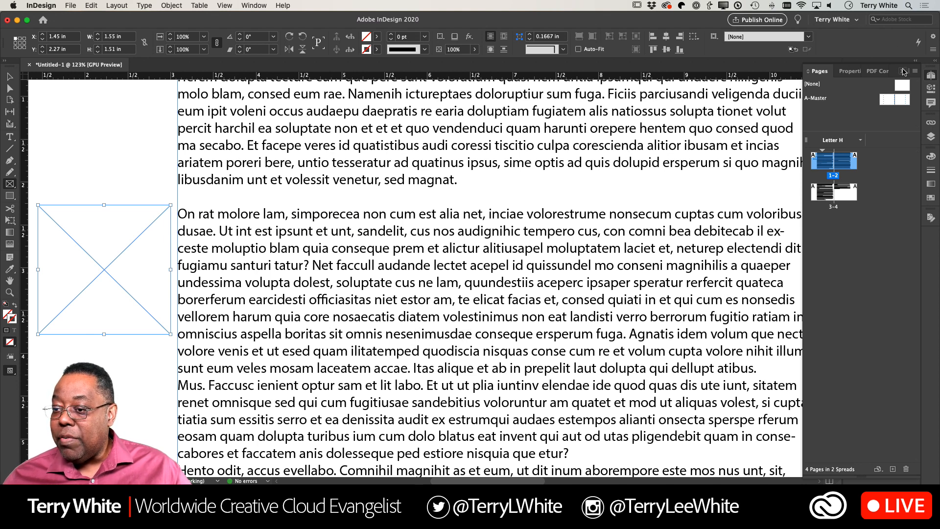
- Fill the placeholder frame in page 1's outer column with the "Young man and ..." photo from the Adobe Live 2020 library
click(904, 71)
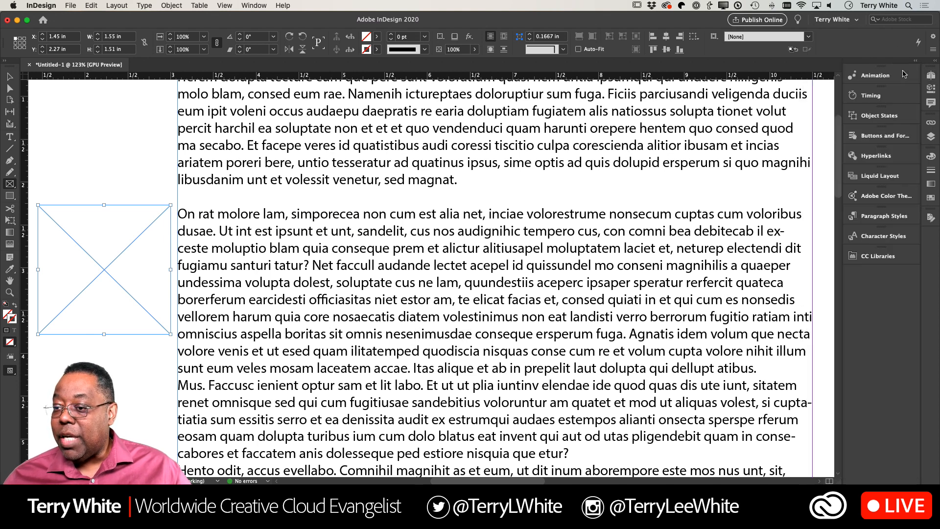
click(872, 259)
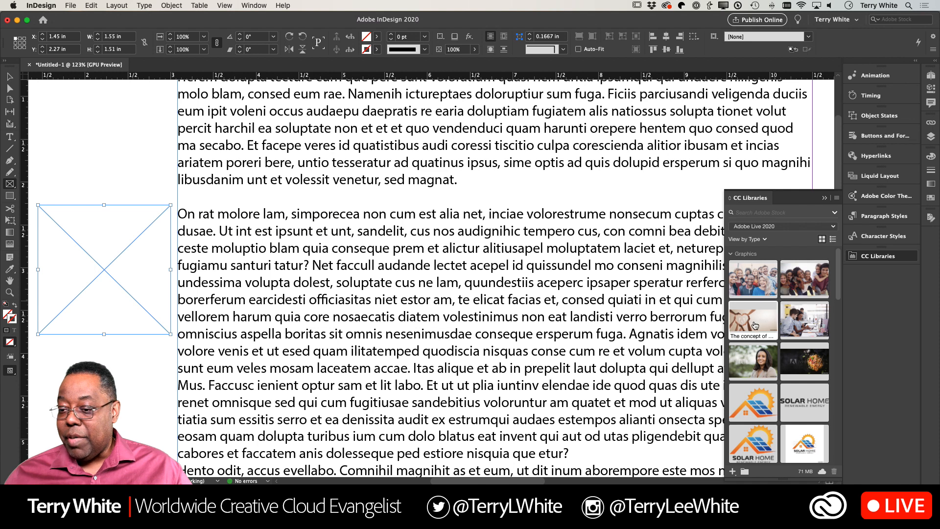
drag(800, 321, 86, 282)
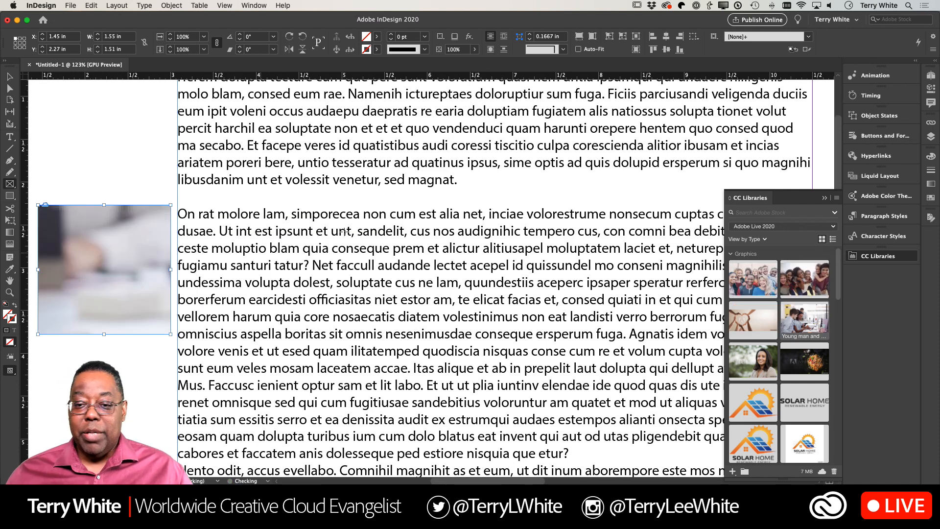
click(637, 50)
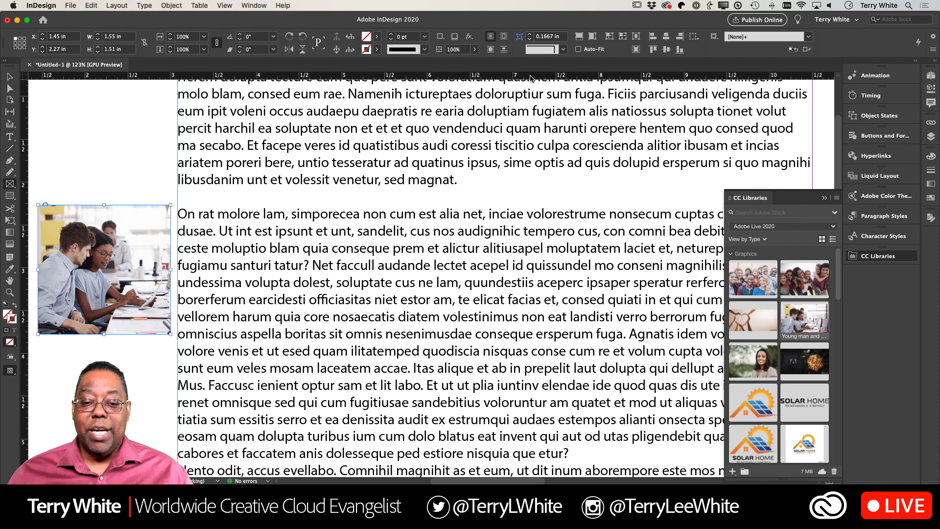
- Move the photo over the start of the "On rat molore lam" paragraph and return it to the outer column
click(8, 78)
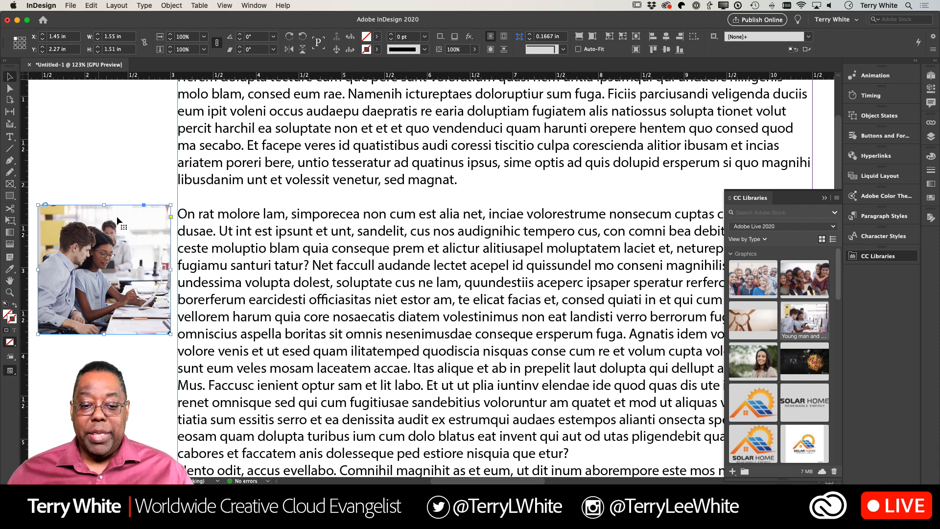
drag(60, 229, 200, 223)
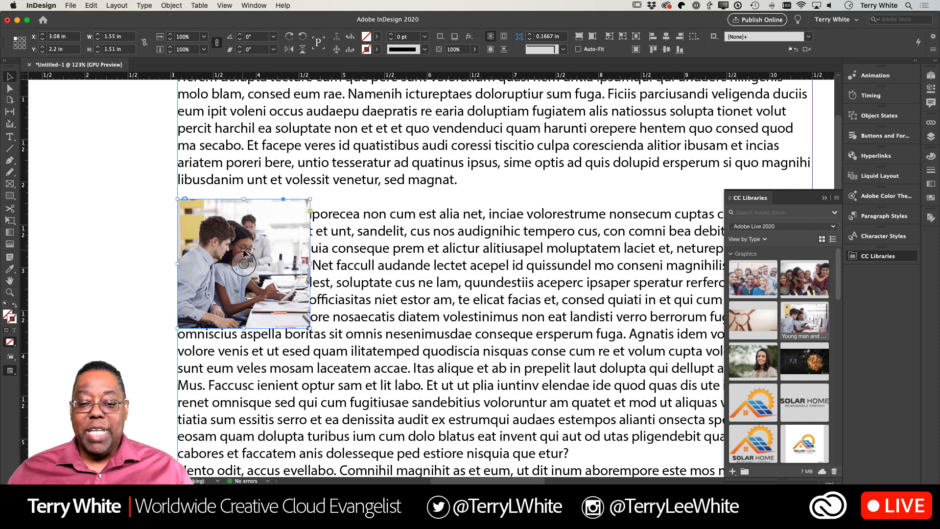
drag(269, 226, 119, 226)
scroll(148, 228, left, 5)
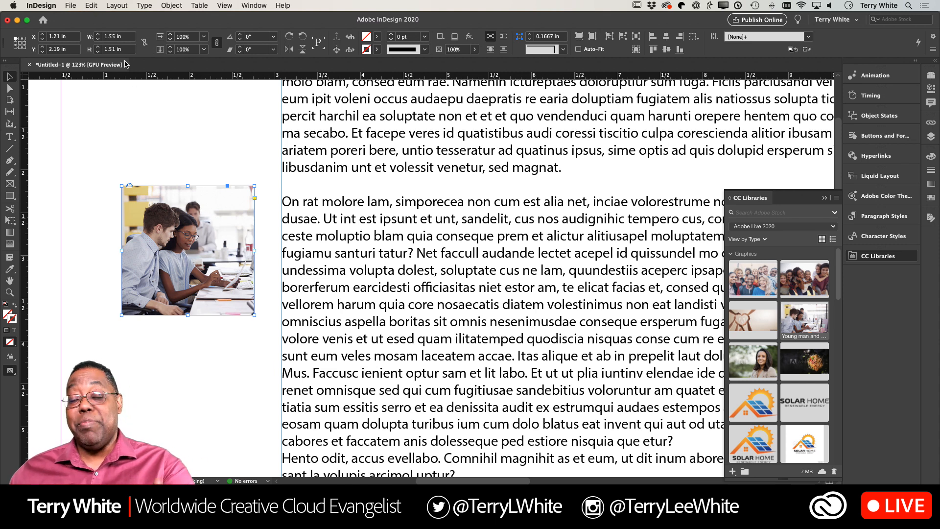
- Cut the photo and paste it inline into the blank paragraph above "On rat molore lam"
click(91, 6)
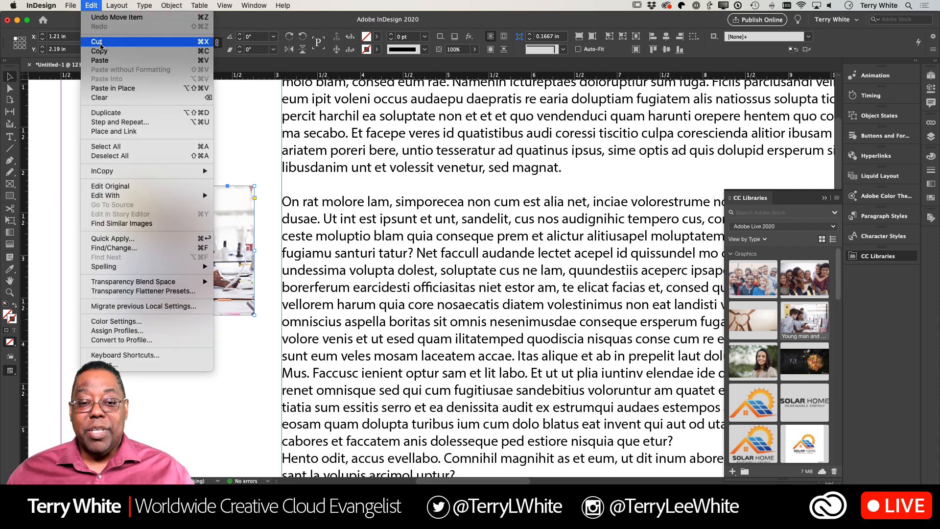
click(117, 43)
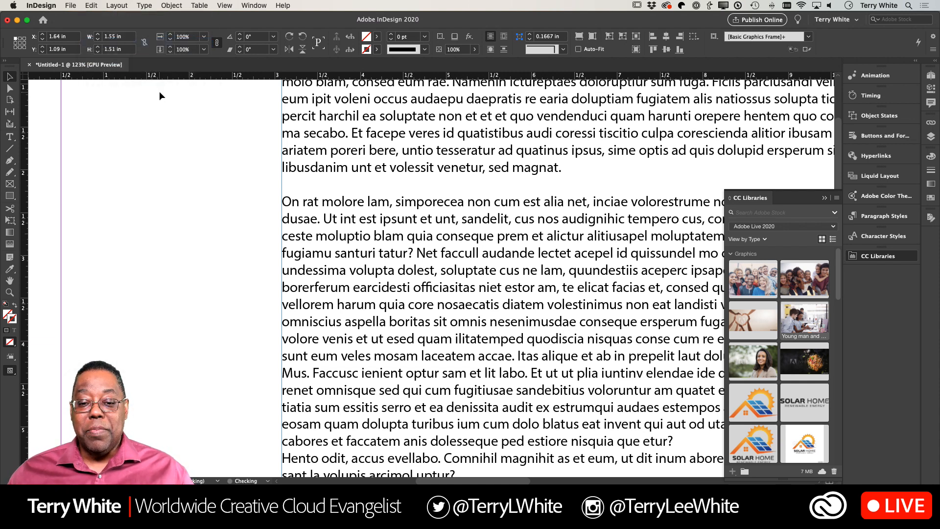
double_click(293, 187)
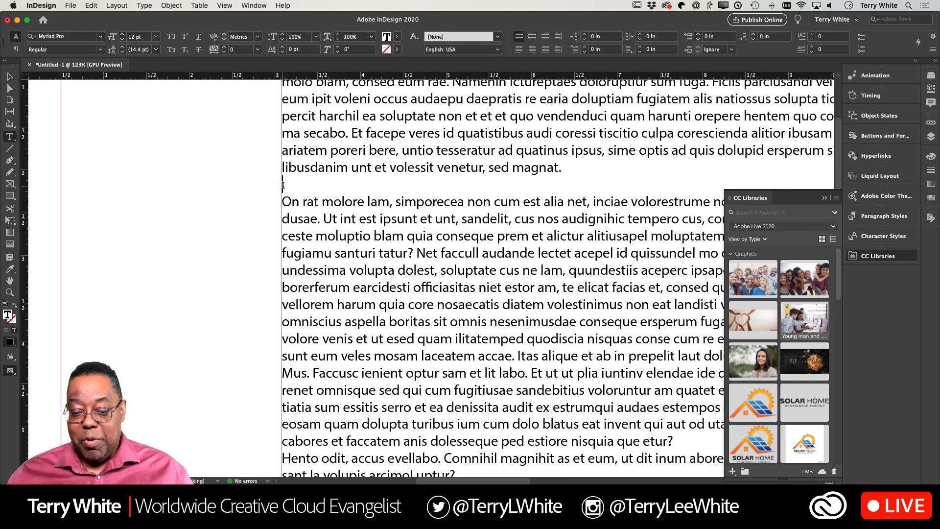
click(91, 6)
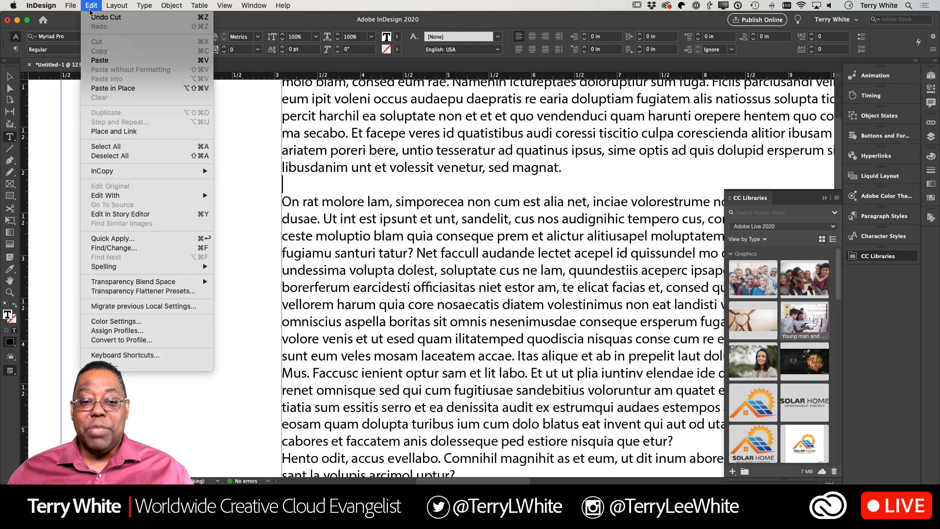
click(74, 60)
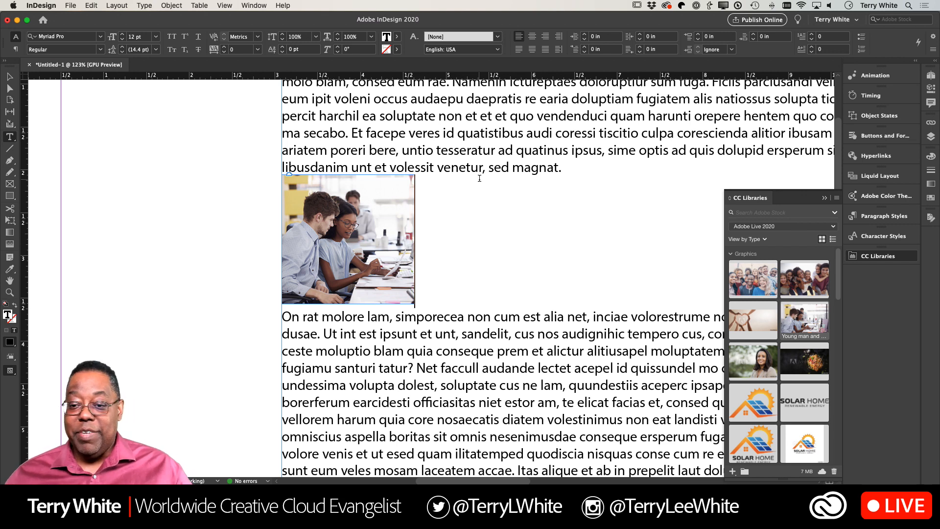
- Try centre and right alignment on the inline photo's paragraph and set it back to left alignment
click(534, 39)
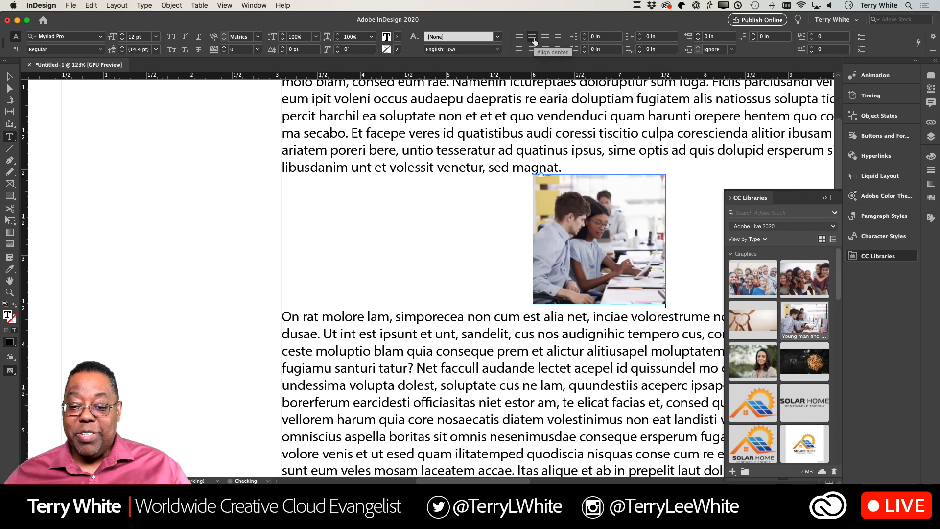
click(546, 39)
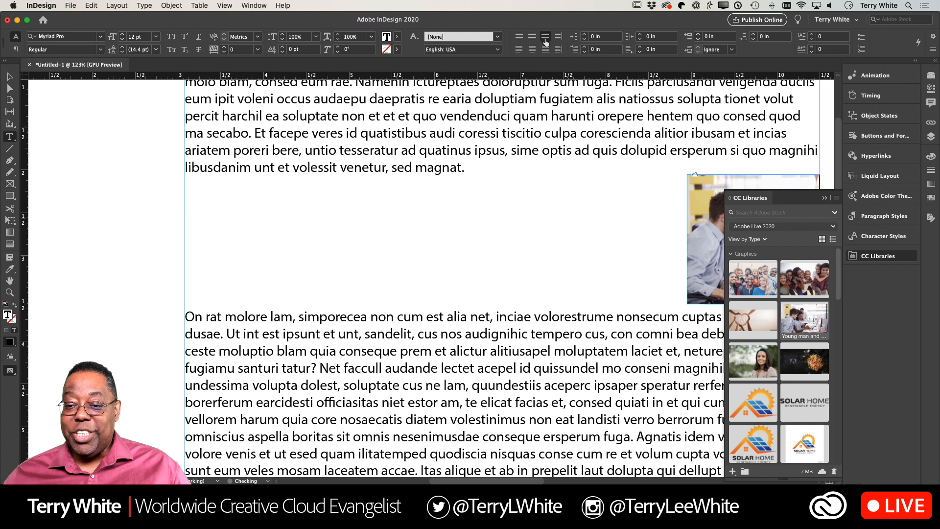
click(519, 39)
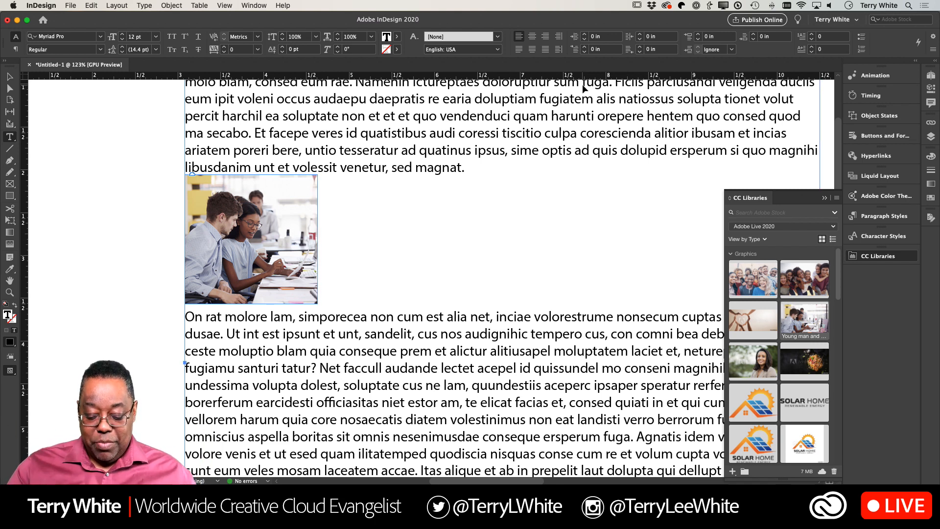
- Insert a run of blank paragraphs before page 1's first paragraph to push the text and inline photo down
key(super+0)
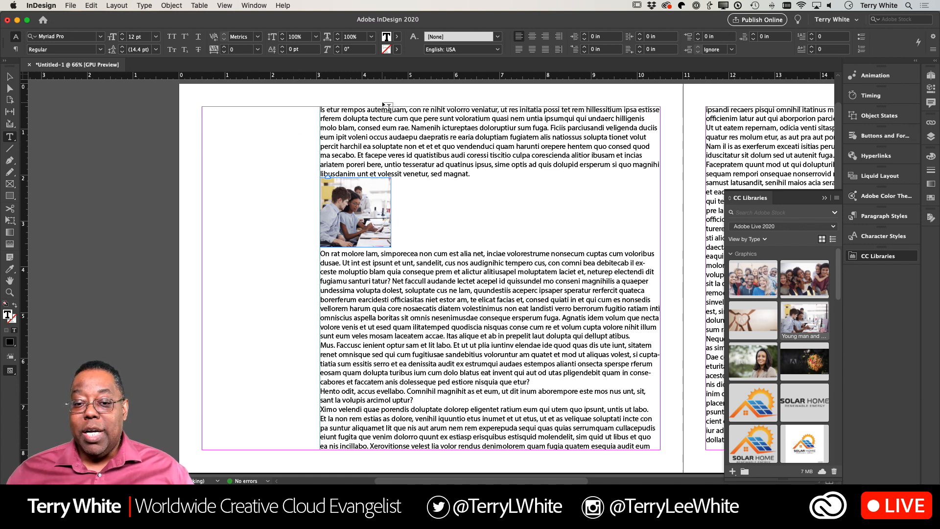
key(Return)
key(Return)
key(Return)
key(Return)
key(Return)
key(Return)
key(Return)
key(Return)
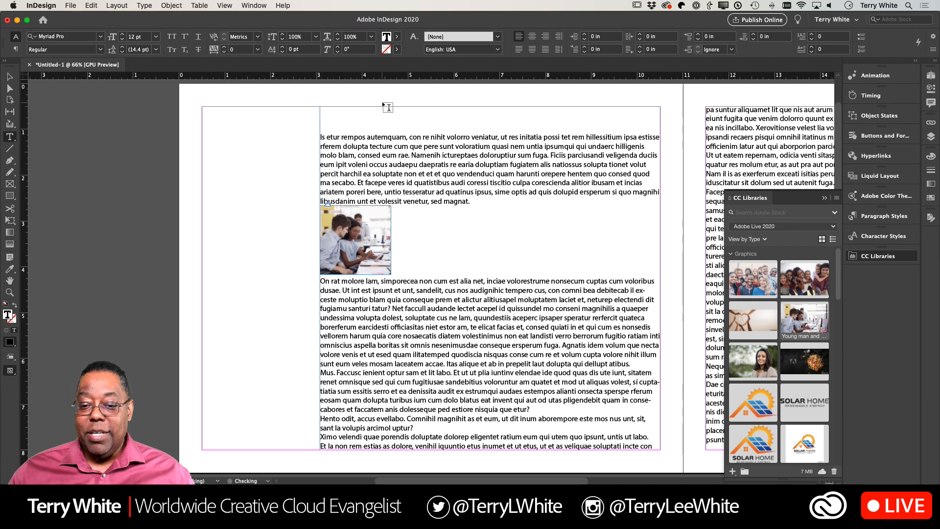
key(Return)
key(Return)
key(Return)
key(Return)
key(Return)
key(Return)
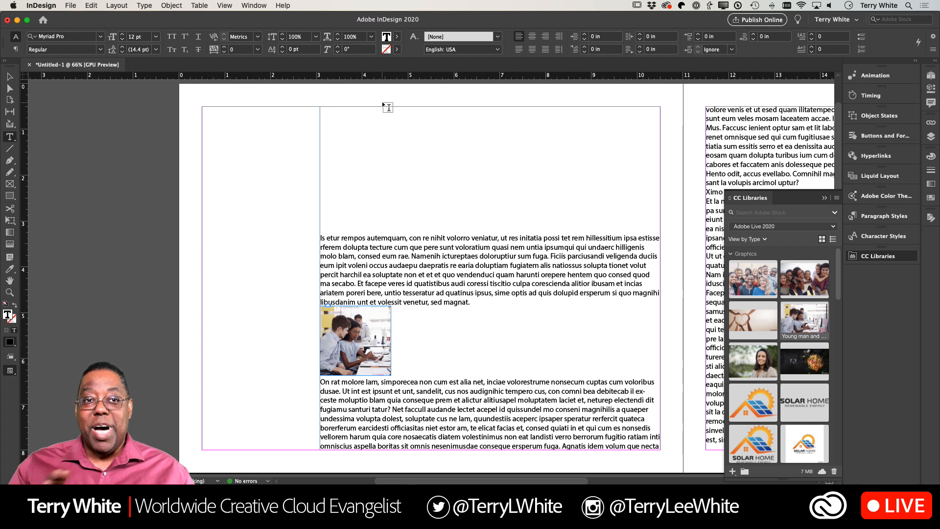
- Remove all the blank paragraphs above page 1's first paragraph
key(BackSpace)
key(BackSpace)
key(BackSpace)
key(BackSpace)
key(BackSpace)
key(BackSpace)
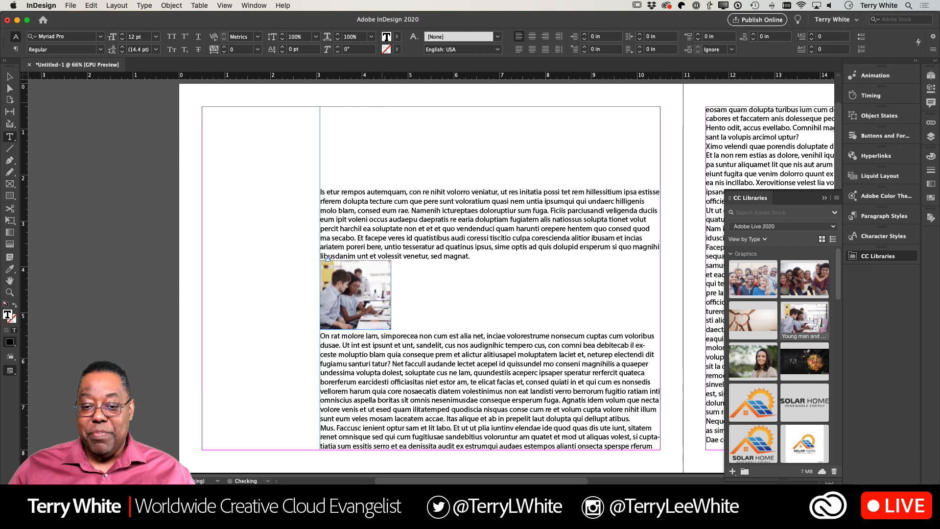
key(BackSpace)
key(BackSpace)
key(BackSpace)
key(BackSpace)
key(BackSpace)
key(BackSpace)
key(BackSpace)
key(BackSpace)
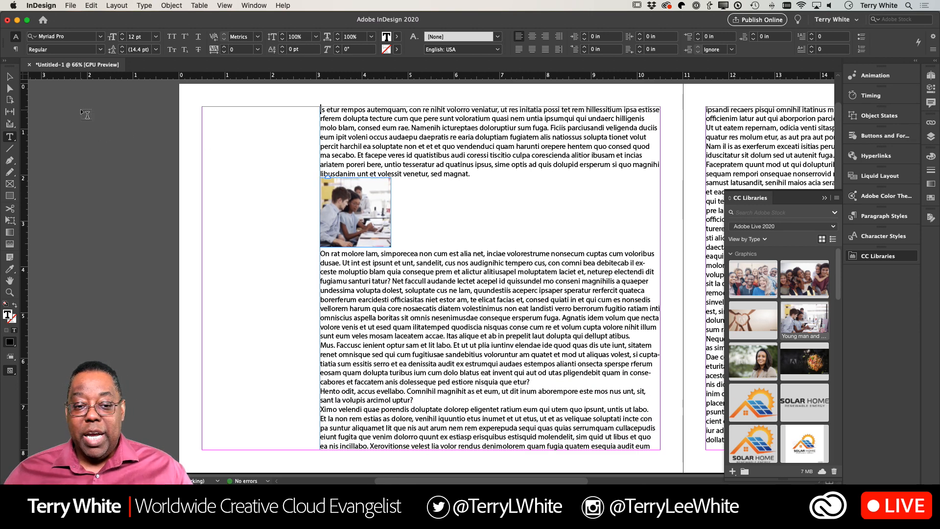
- Cut the inline photo, paste it as an independent frame, and move it to the outer column at about X 0.875 in, Y 2.59 in
click(10, 78)
click(363, 198)
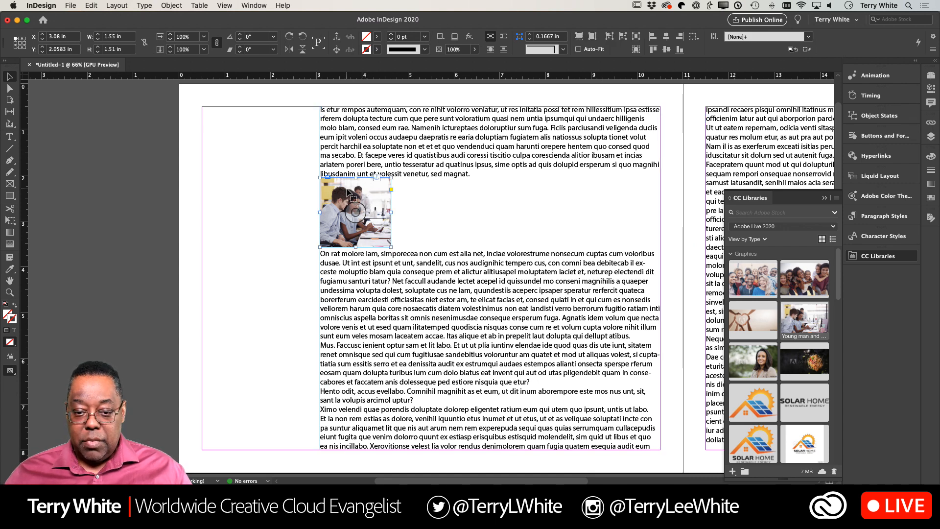
key(BackSpace)
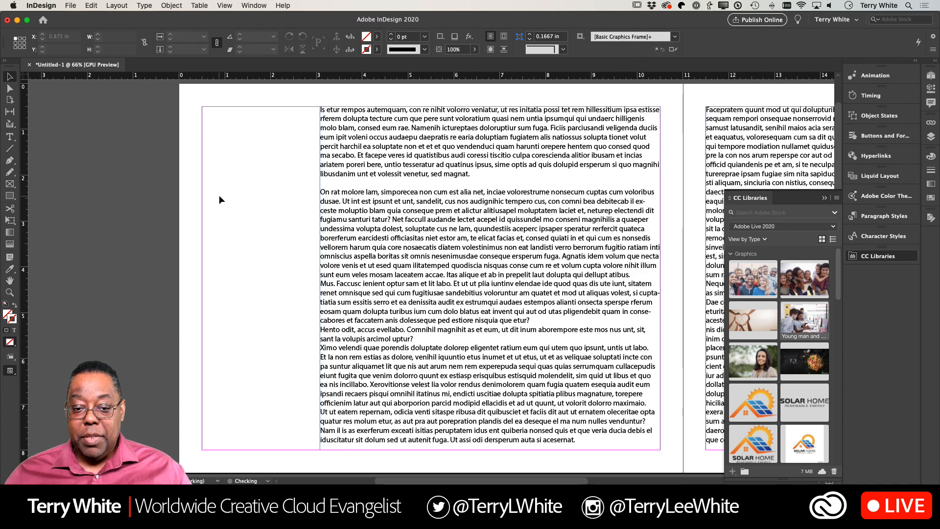
key(super+z)
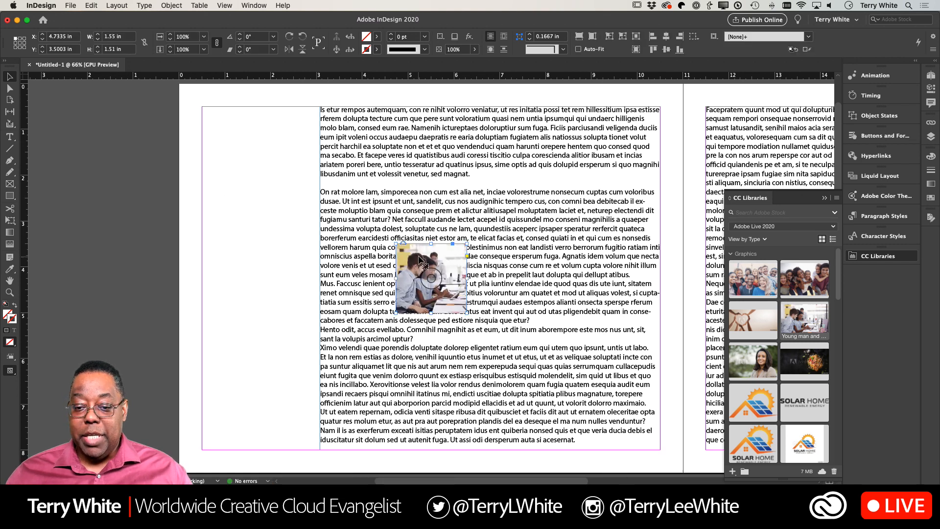
drag(399, 247, 223, 205)
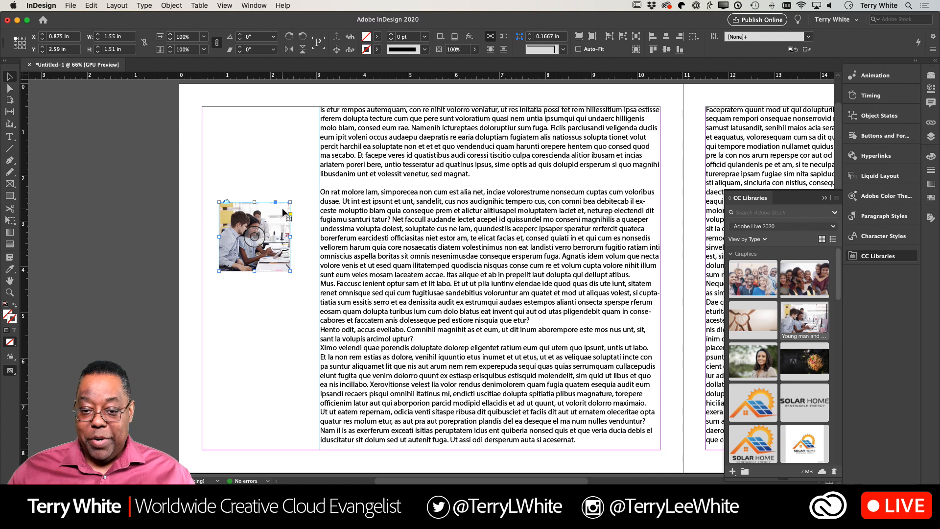
- Move the photo to about X 0.9 in, Y 2.36 in, and anchor it to the blank paragraph above "On rat molore lam"
key(super+equal)
key(super+equal)
key(super+equal)
key(super+equal)
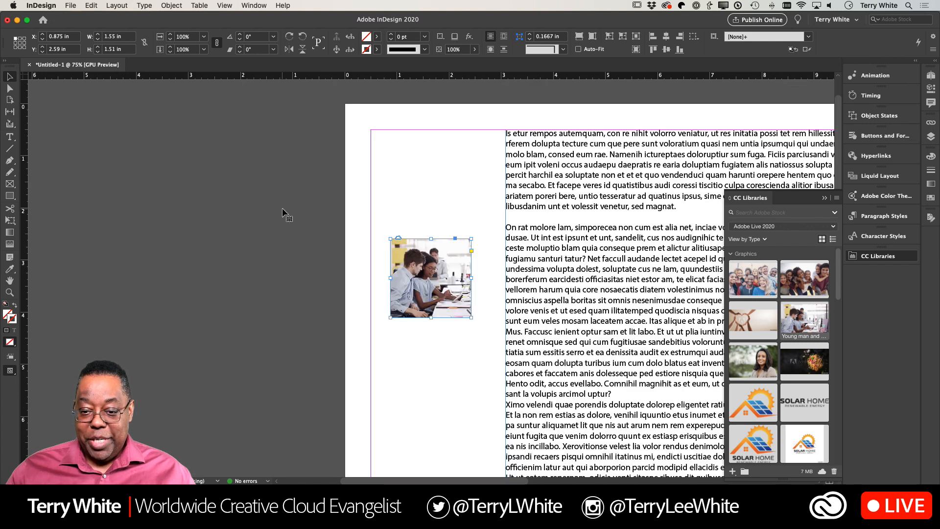
scroll(282, 208, left, 2)
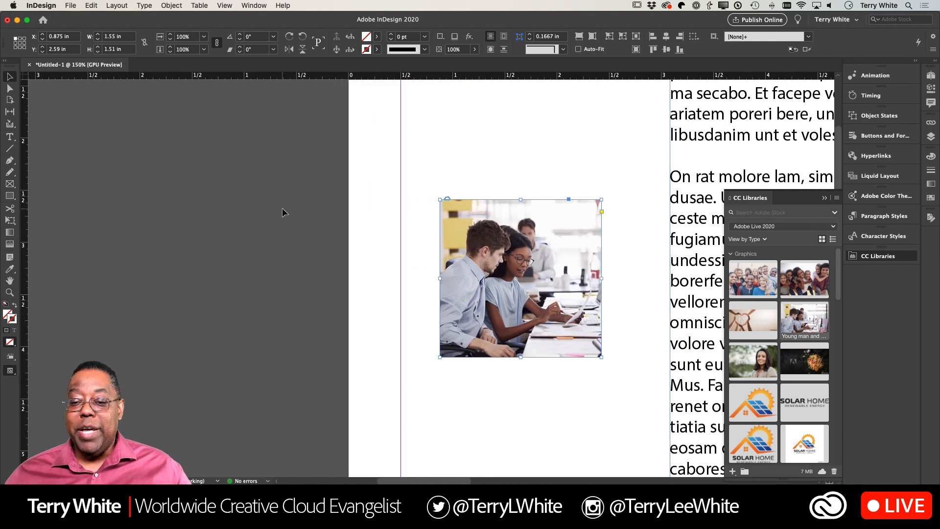
scroll(282, 208, right, 10)
scroll(282, 208, left, 5)
scroll(282, 212, left, 1)
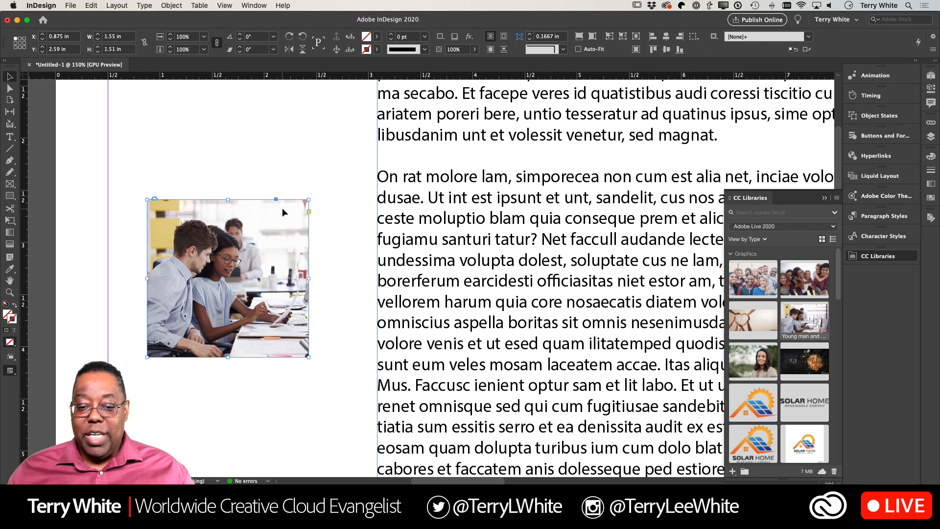
mouse_move(282, 208)
mouse_down()
mouse_move(268, 219)
mouse_move(270, 194)
mouse_up()
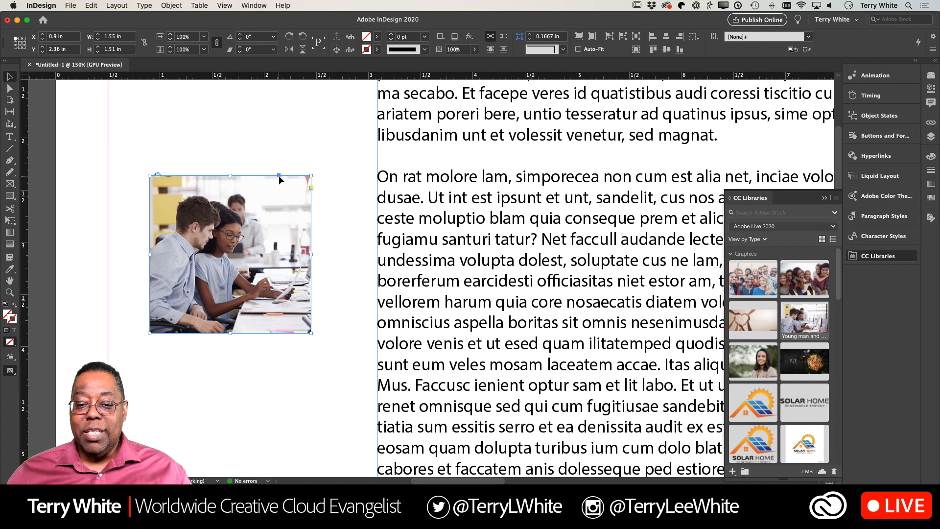
click(387, 165)
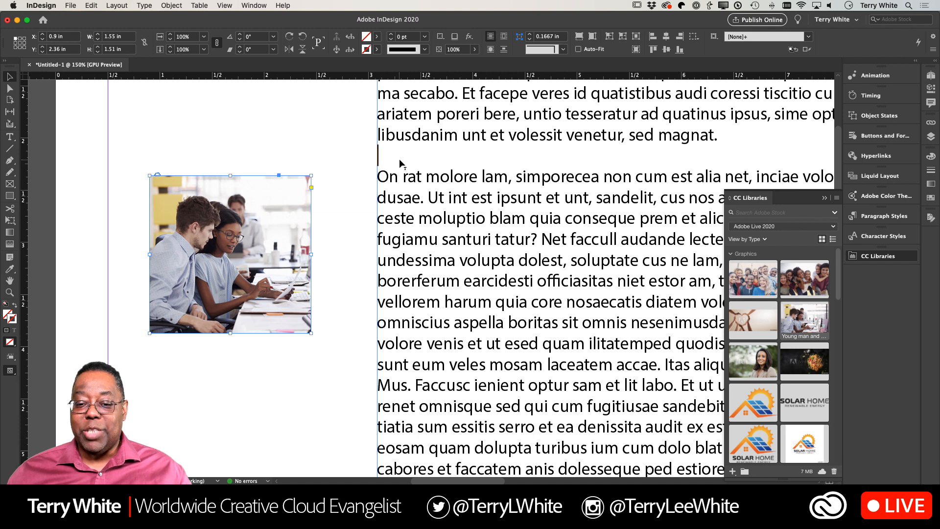
drag(399, 159, 392, 160)
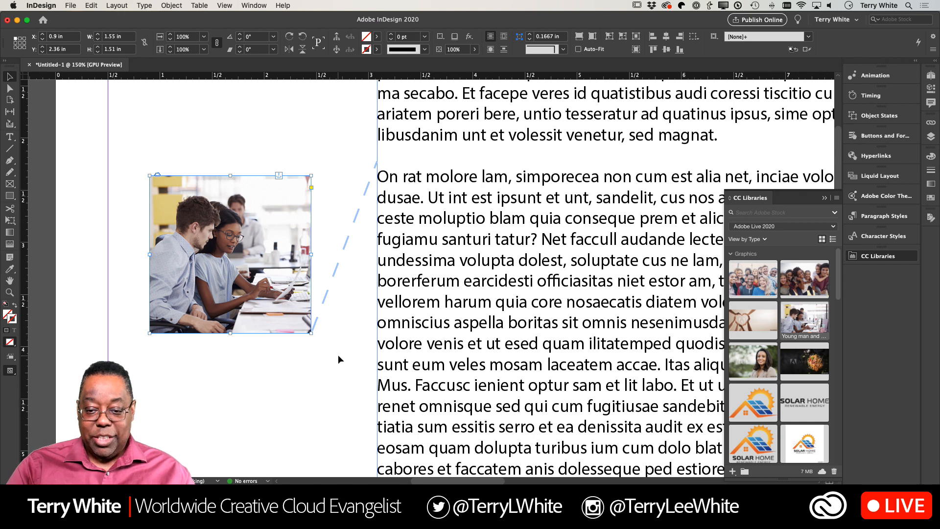
- Insert a run of blank paragraphs at the very start of page 1's text so the anchored photo moves with it
key(super+0)
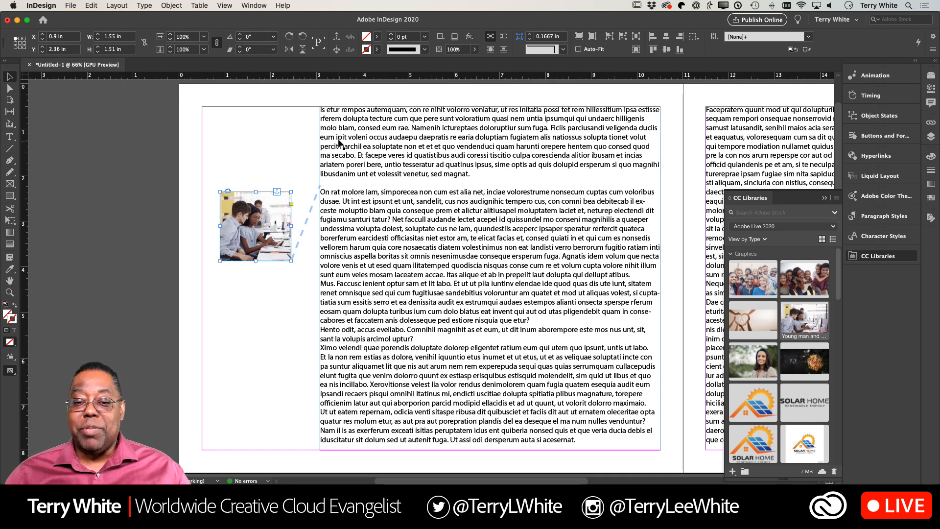
double_click(323, 113)
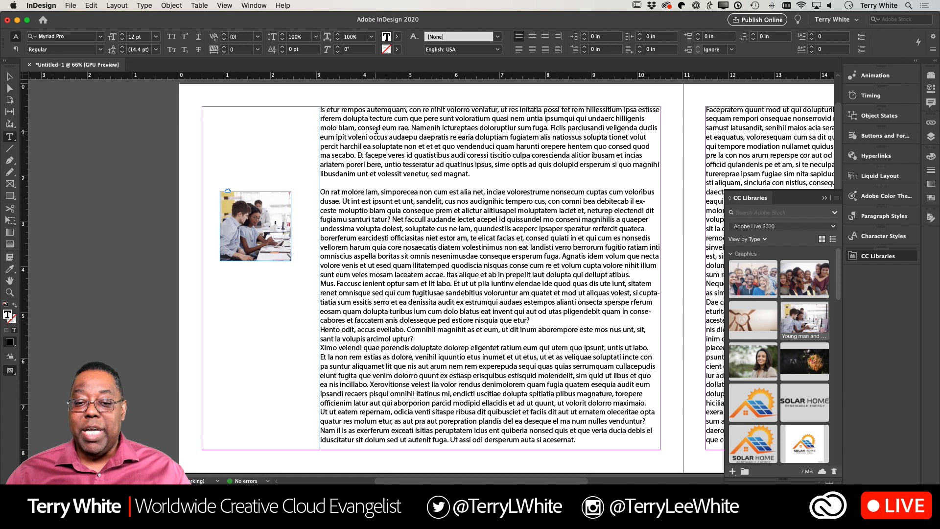
click(321, 109)
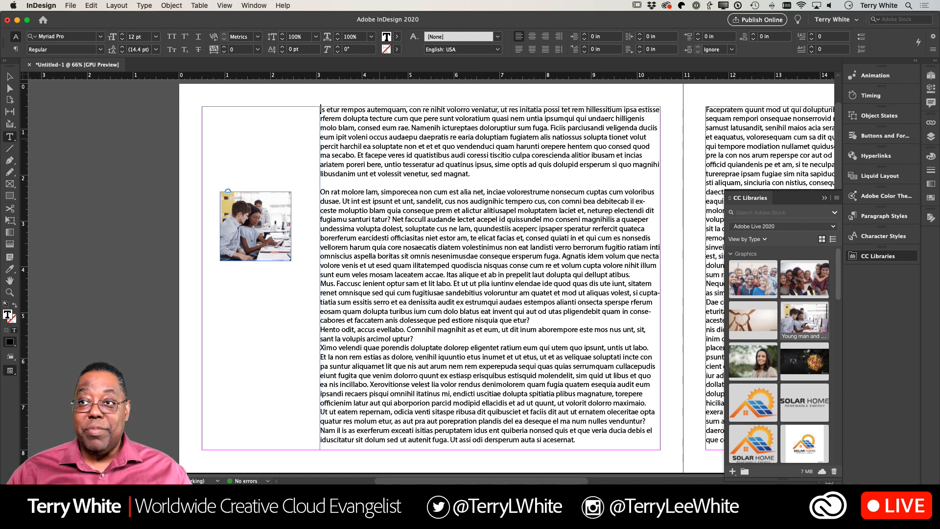
key(Return)
key(Return)
key(Return)
key(Return)
key(Return)
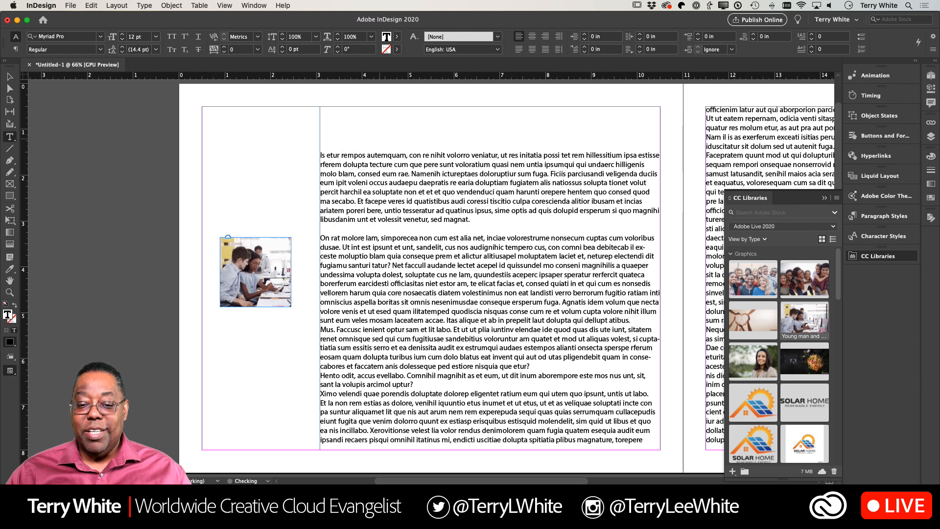
key(Return)
key(Return)
key(Return)
key(Return)
key(Return)
key(Return)
key(Return)
key(Return)
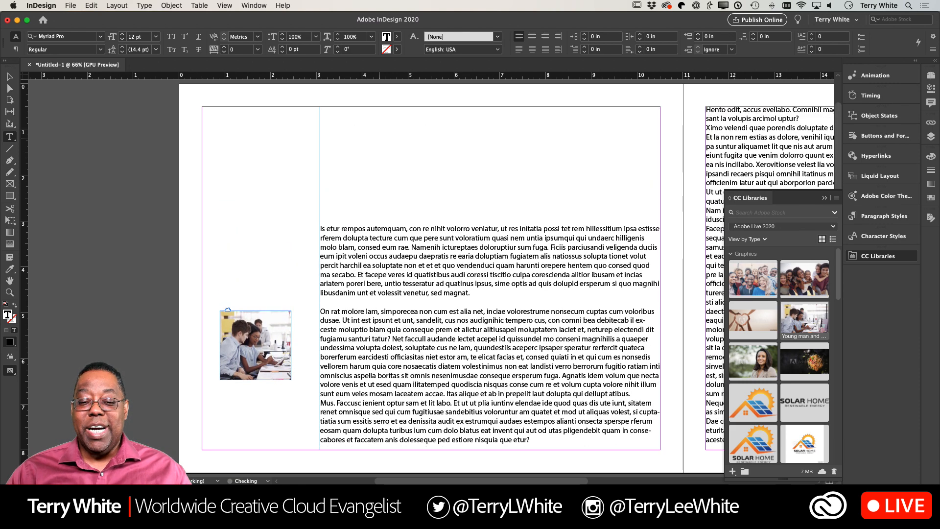
- Add three more blank paragraphs at the start of page 1's text to push the anchored photo further down
key(Return)
key(Return)
key(Return)
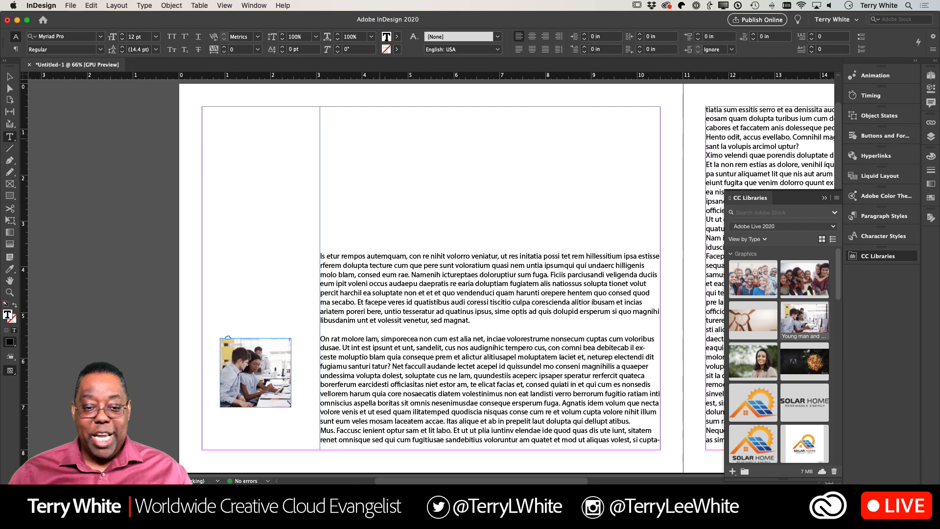
- Enlarge the anchored photo to about 2.14 × 2.08 in and align its outer edge with page 1's outer margin at X 0.5 in
click(9, 77)
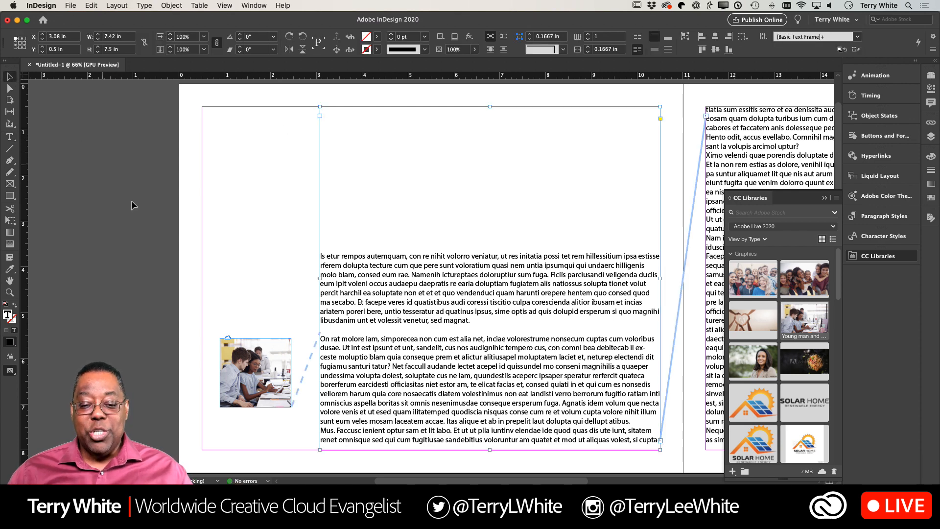
click(258, 351)
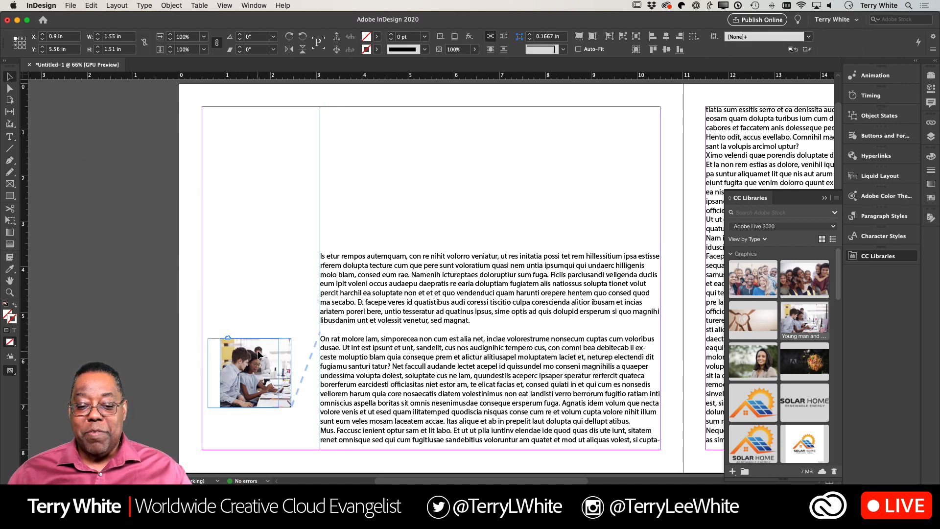
drag(251, 354, 233, 355)
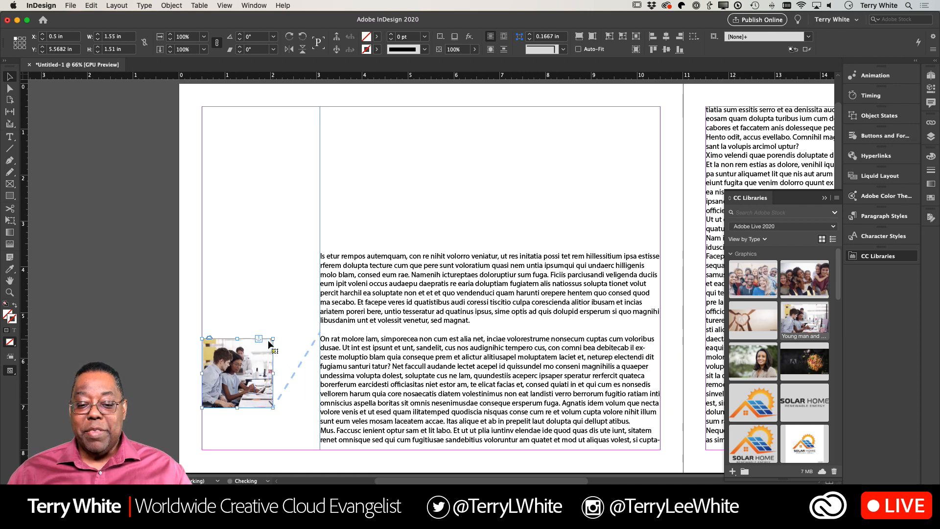
drag(275, 410, 299, 429)
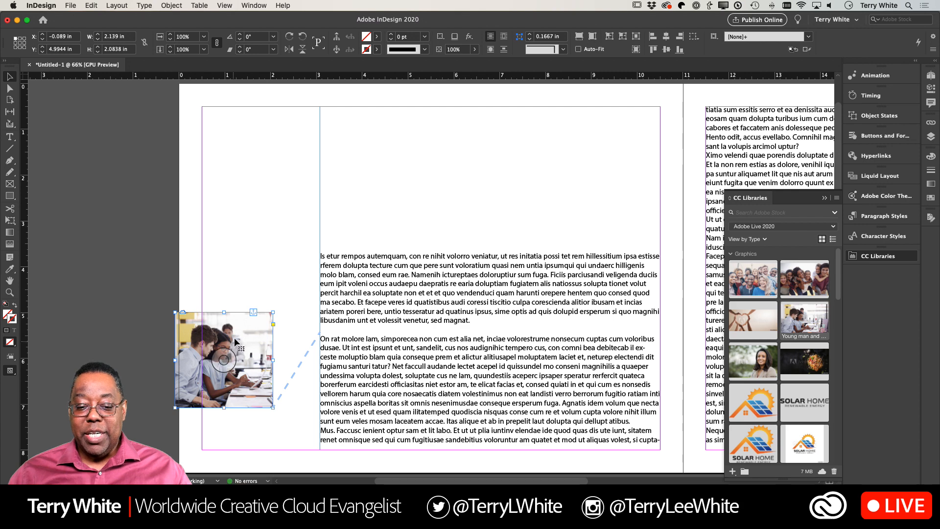
drag(235, 336, 263, 355)
- Delete all the blank paragraphs above "Is etur rempos autemquam" so the text starts at the top of page 1
double_click(345, 253)
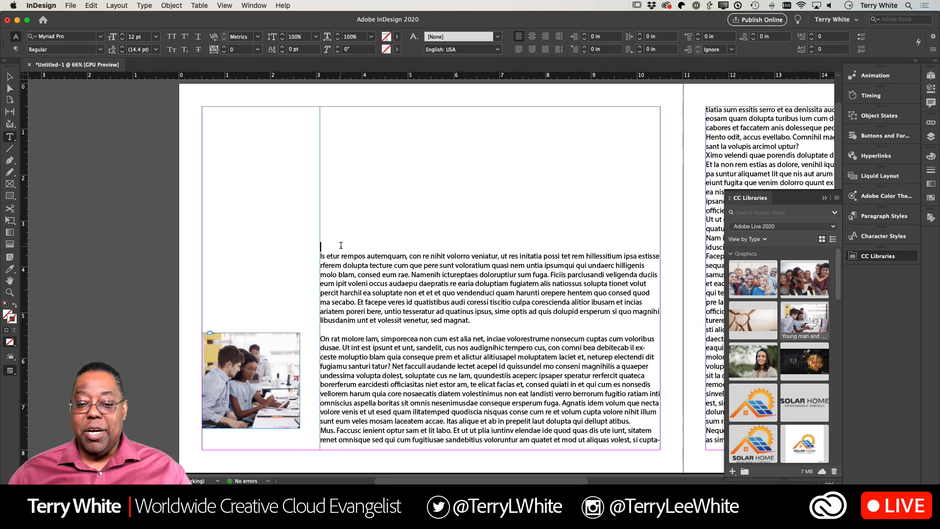
key(BackSpace)
key(BackSpace)
key(BackSpace)
key(BackSpace)
key(BackSpace)
key(BackSpace)
key(BackSpace)
key(BackSpace)
key(BackSpace)
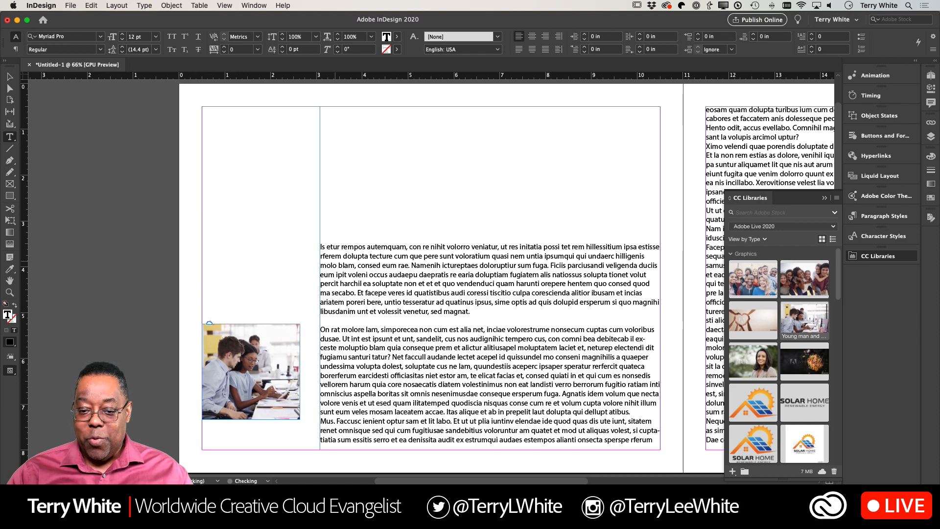
key(BackSpace)
key(BackSpace)
key(BackSpace)
key(BackSpace)
key(BackSpace)
key(BackSpace)
key(BackSpace)
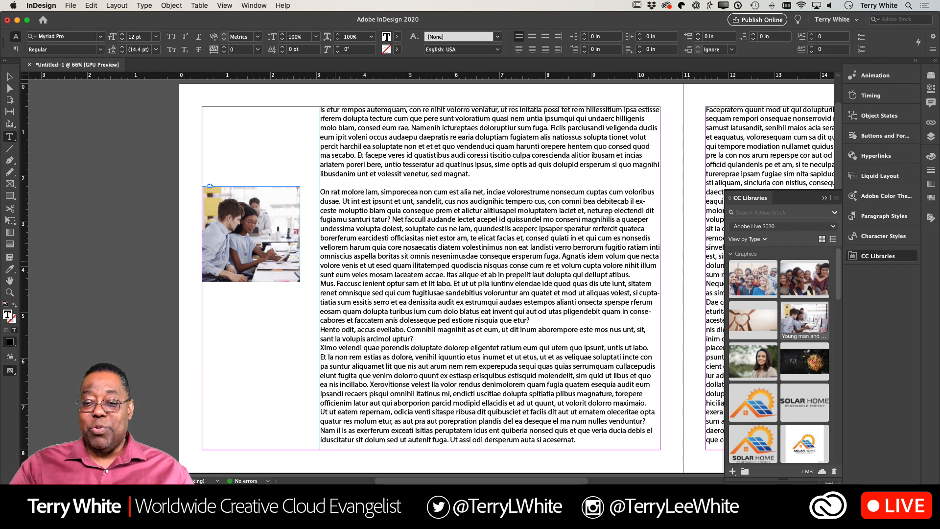
- Collapse CC Libraries to uncover page 2 of the spread
scroll(431, 274, right, 5)
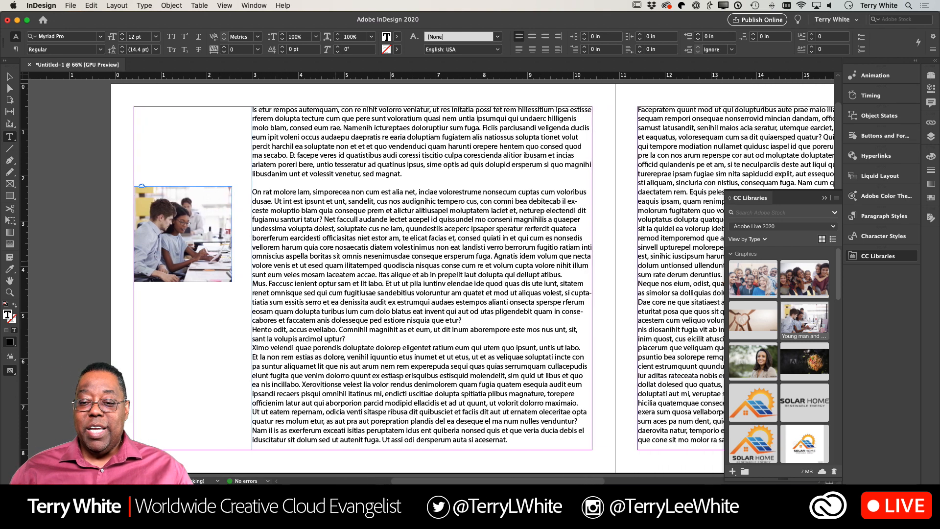
scroll(331, 263, right, 4)
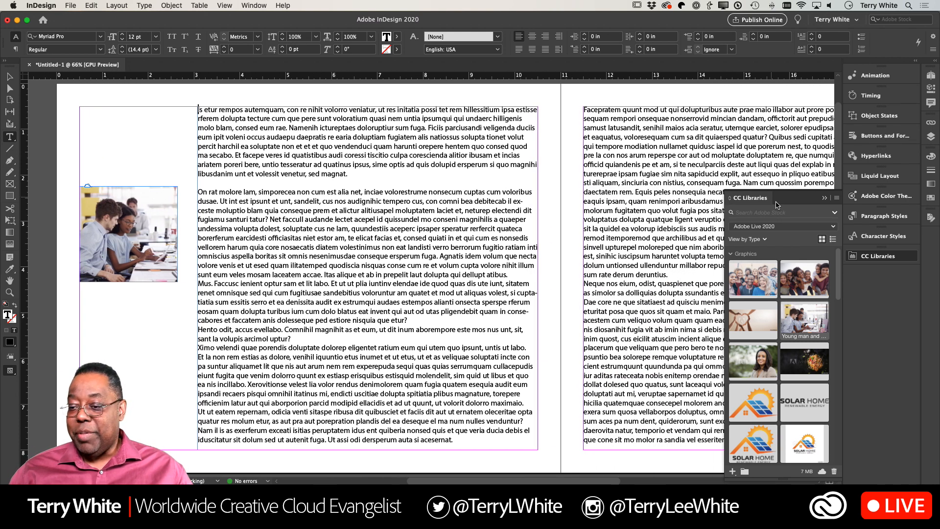
click(825, 198)
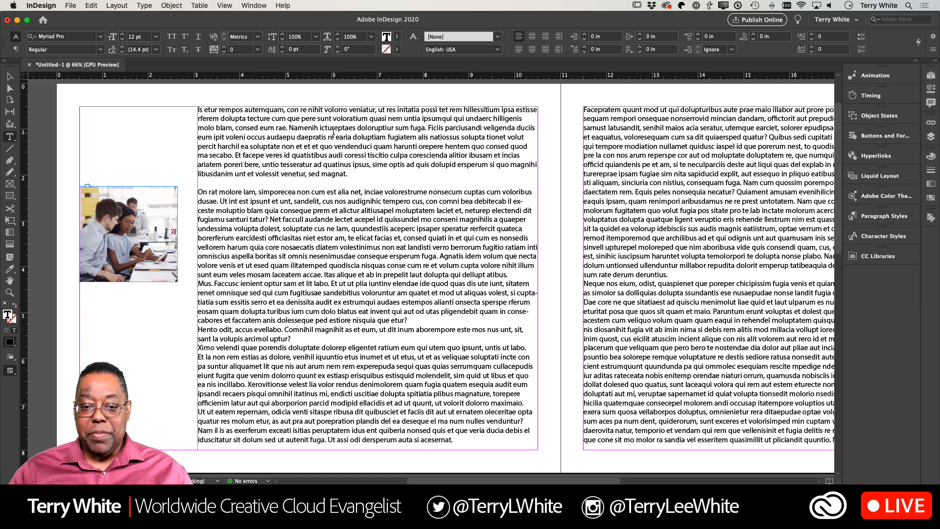
- Insert blank paragraphs at the start of page 1's text until the "On rat molore lam" paragraph flows onto page 2
key(Return)
key(Return)
key(Return)
key(Return)
key(Return)
key(Return)
key(Return)
key(Return)
key(Return)
key(Return)
key(Return)
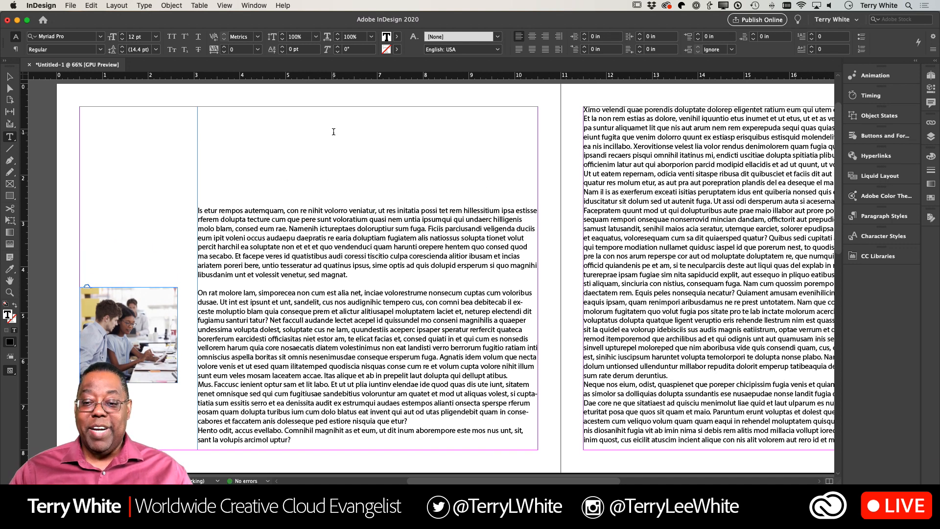
key(Return)
key(Return)
key(Return)
key(Return)
key(Return)
key(Return)
key(Return)
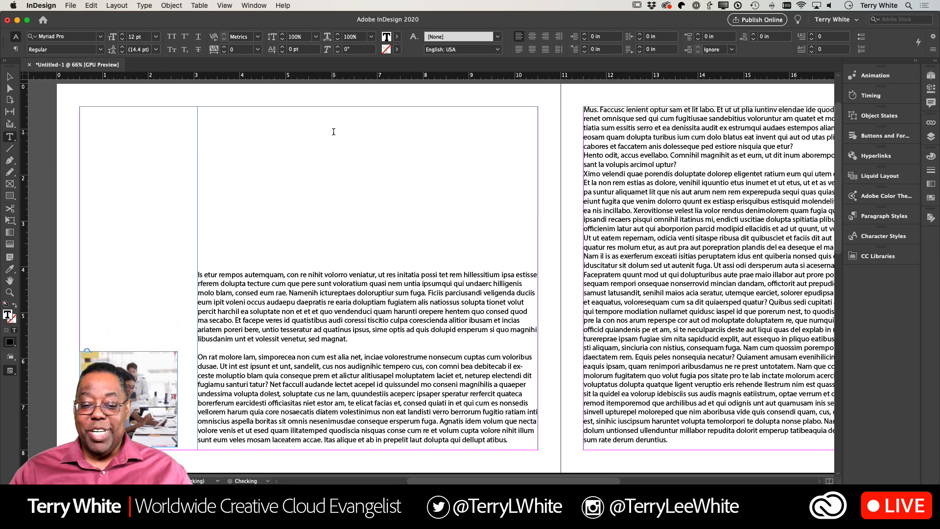
key(Return)
key(Return)
key(Return)
key(Return)
key(Return)
key(Return)
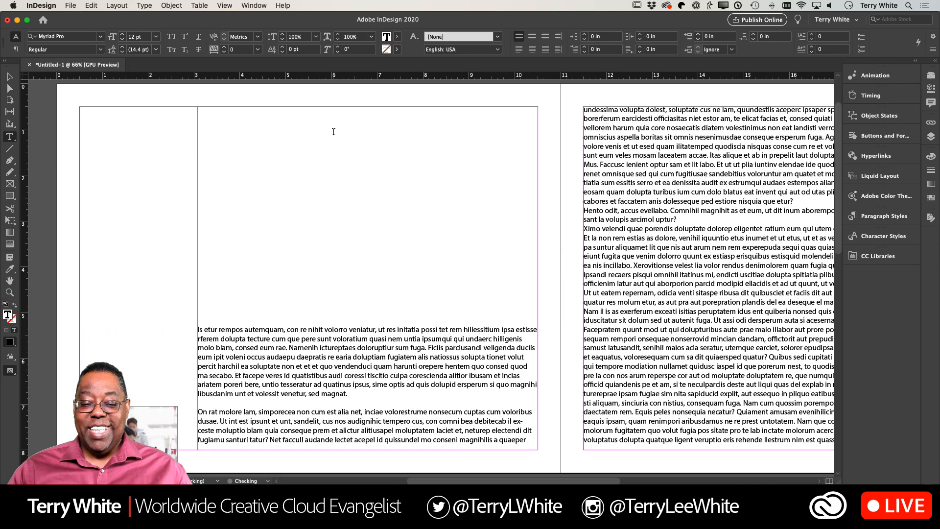
key(Return)
key(Return)
key(Return)
key(Return)
key(Return)
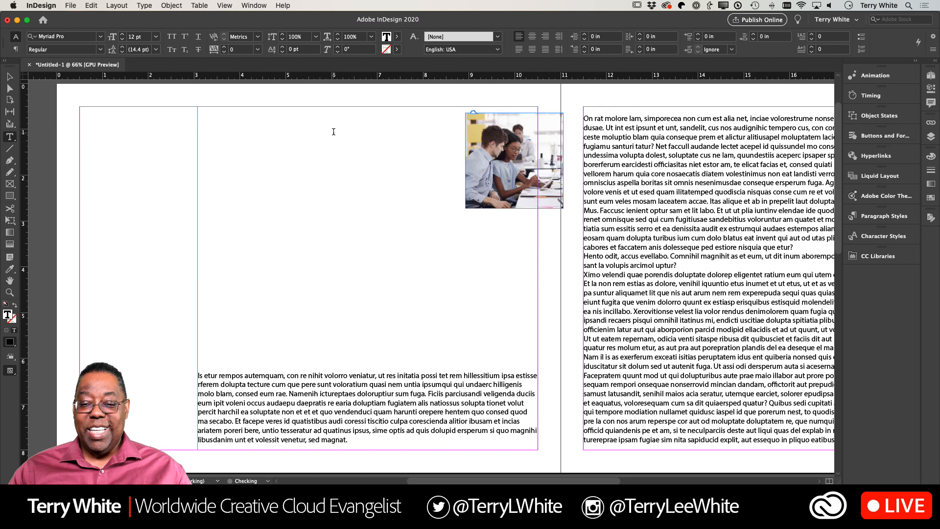
- Check the photo's position across the spread, and delete blank paragraphs until its anchor paragraph is back on page 1
scroll(334, 131, left, 5)
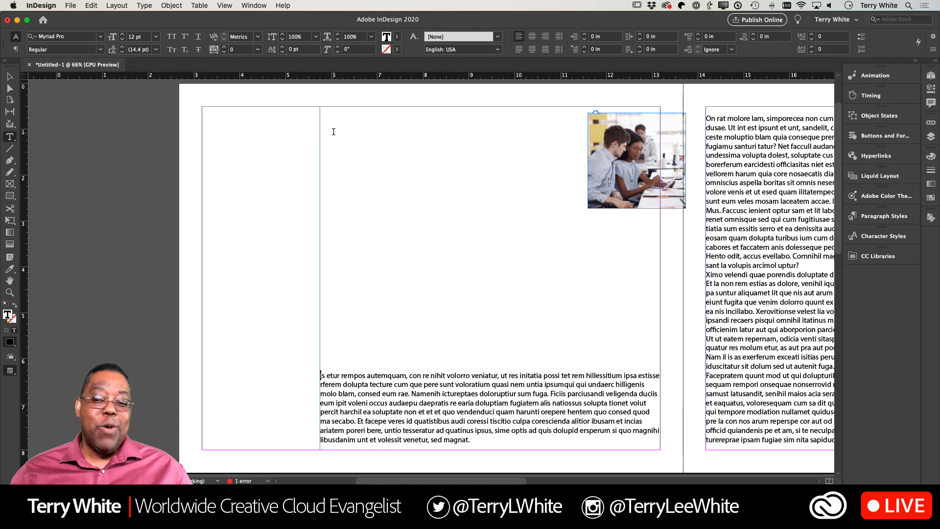
scroll(371, 242, right, 10)
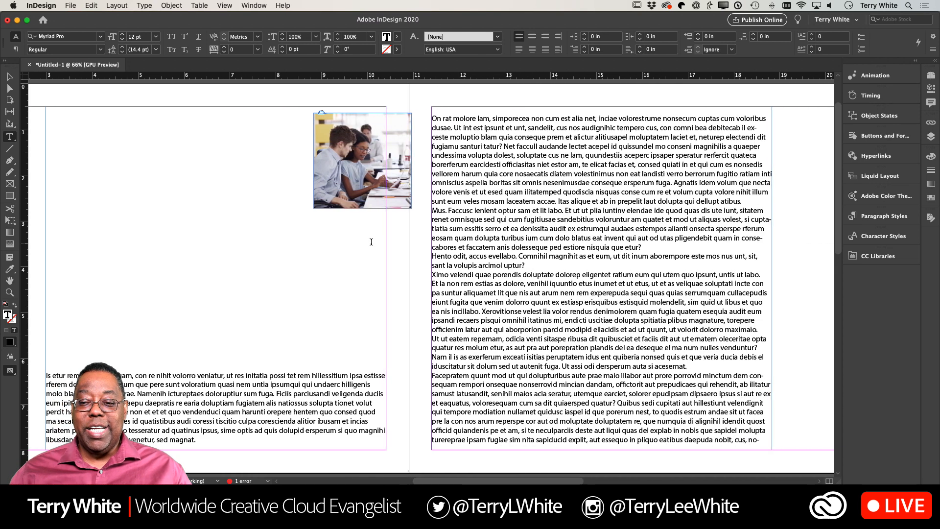
scroll(371, 242, right, 6)
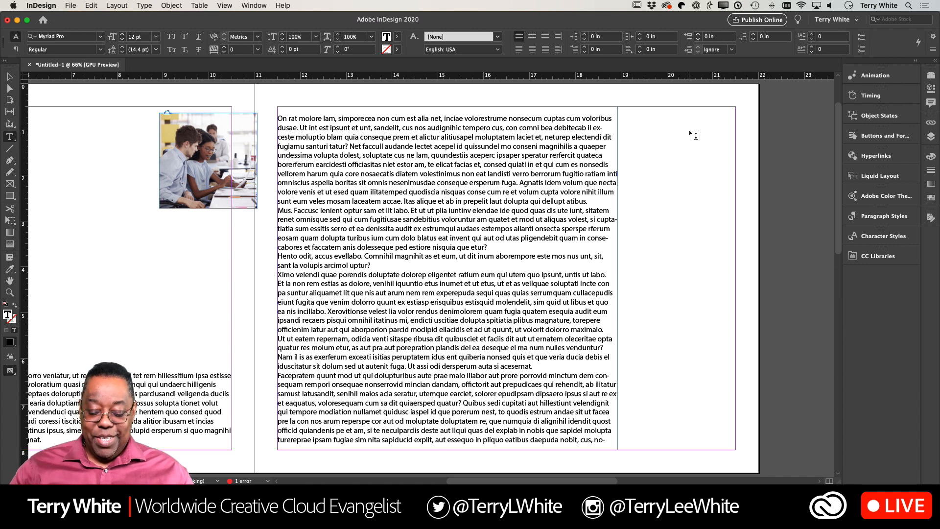
scroll(689, 131, left, 8)
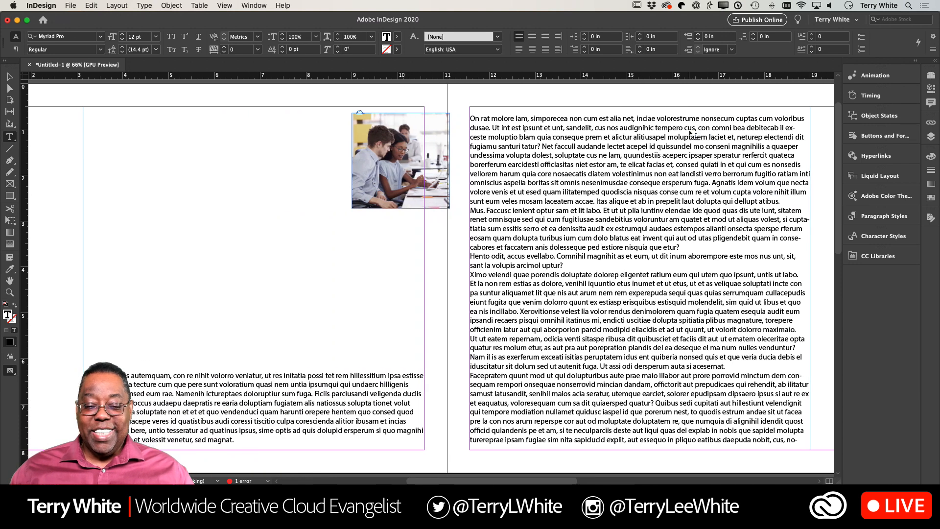
key(BackSpace)
key(BackSpace)
key(BackSpace)
key(BackSpace)
key(BackSpace)
key(BackSpace)
key(BackSpace)
key(BackSpace)
key(BackSpace)
key(BackSpace)
key(BackSpace)
key(BackSpace)
key(BackSpace)
key(BackSpace)
key(BackSpace)
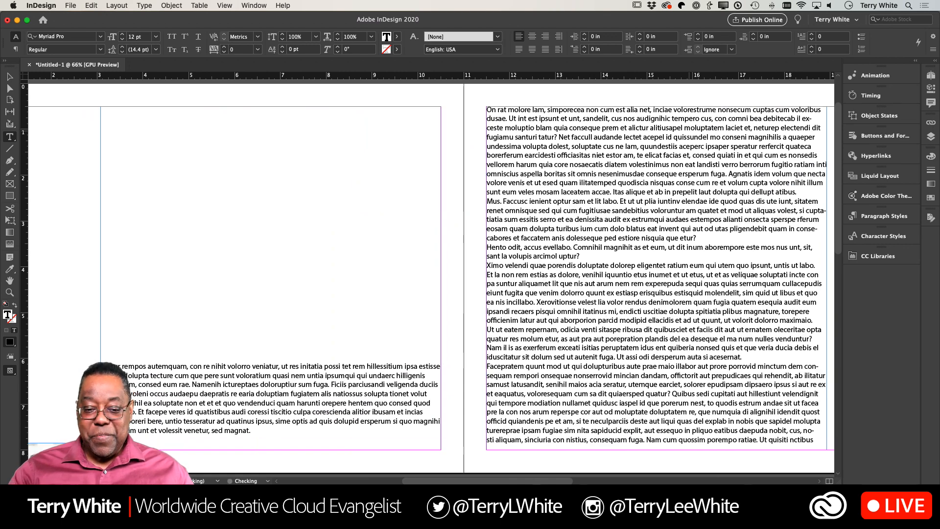
key(BackSpace)
key(BackSpace)
key(BackSpace)
key(BackSpace)
key(BackSpace)
key(BackSpace)
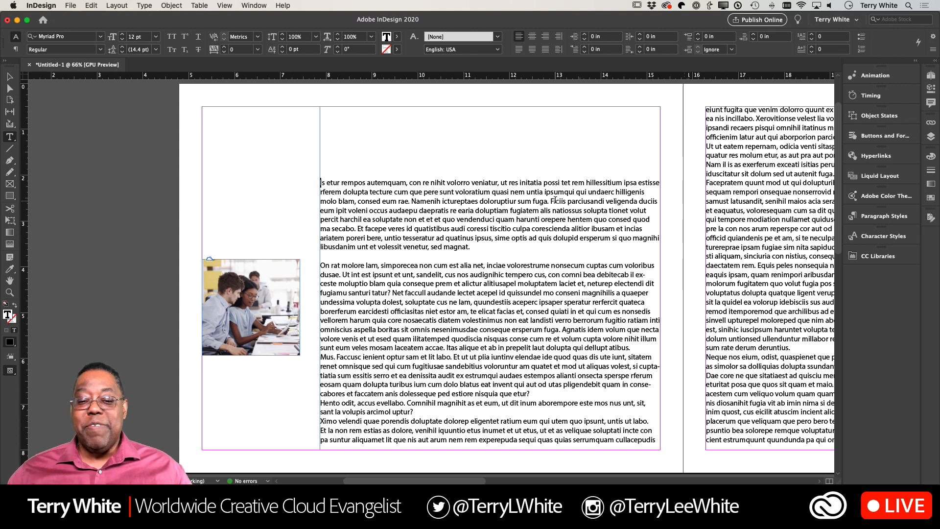
- Turn on Relative to Spine in the anchored photo's Anchored Object Options, keeping the Custom position
click(9, 76)
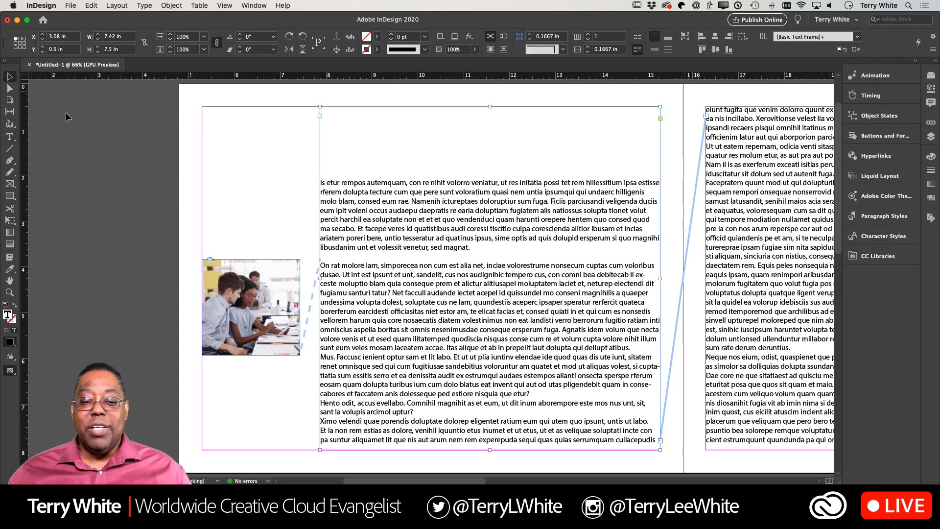
click(286, 278)
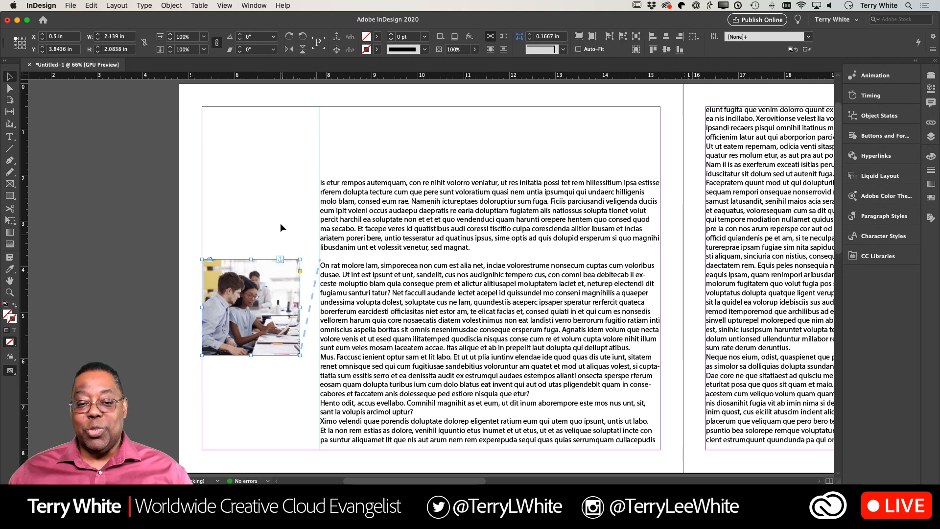
click(169, 6)
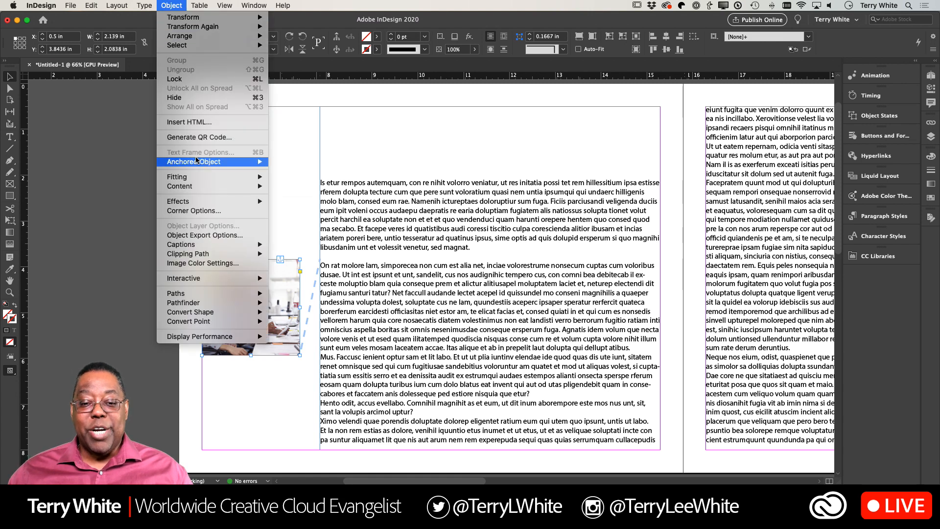
mouse_move(196, 164)
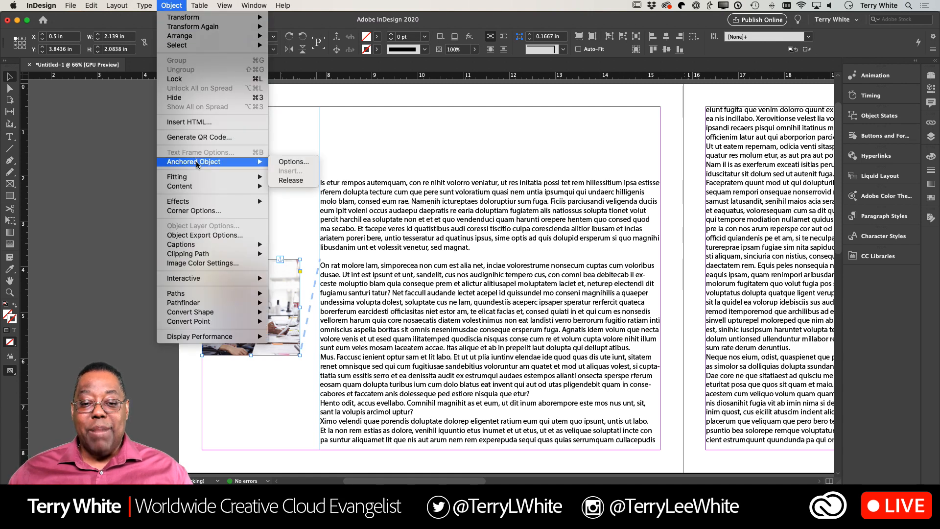
click(296, 165)
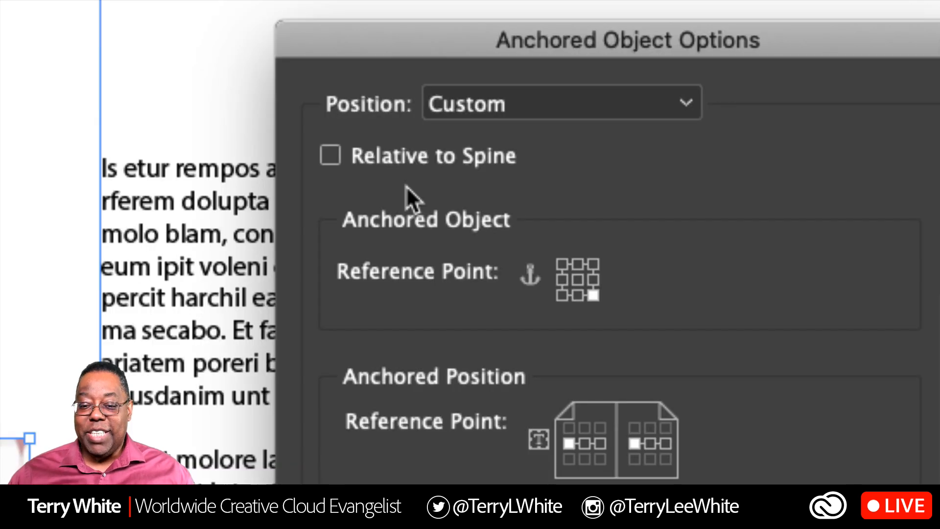
click(330, 156)
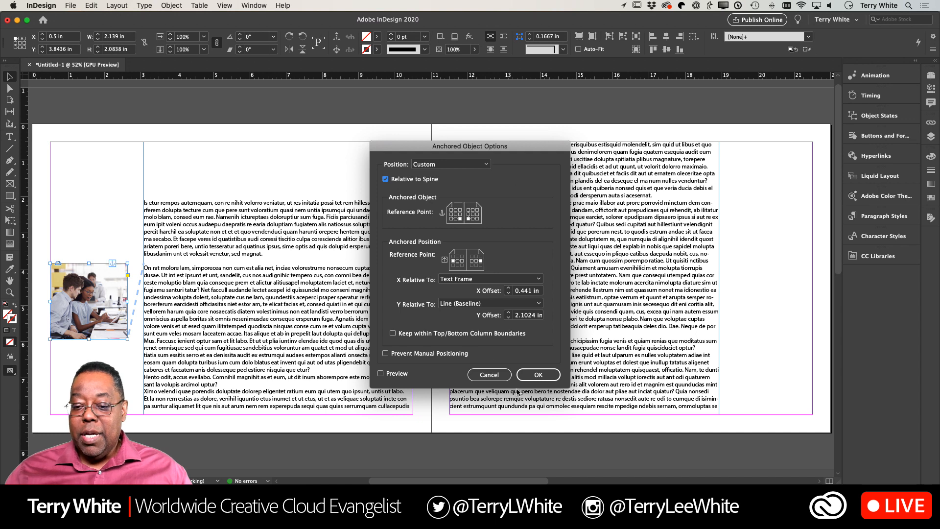
click(539, 374)
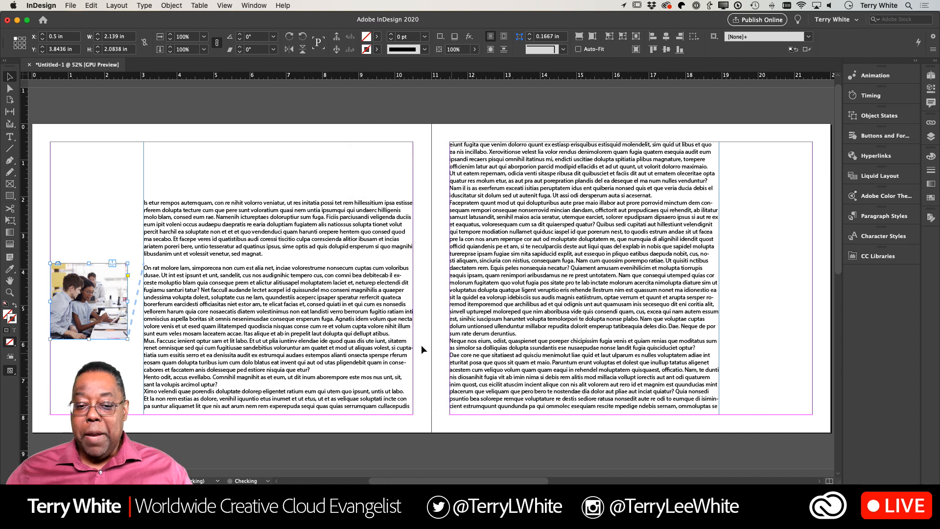
- Insert blank paragraphs above page 1's first paragraph until all its text and the anchored photo flow well down page 2
double_click(152, 194)
key(Return)
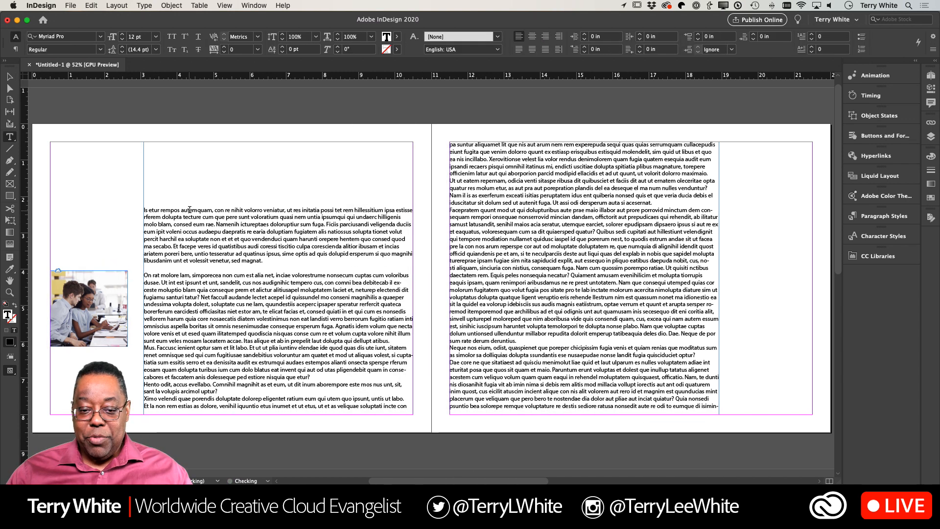
key(Return)
key(Return)
key(Return)
key(Return)
key(Return)
key(Return)
key(Return)
key(Return)
key(Return)
key(Return)
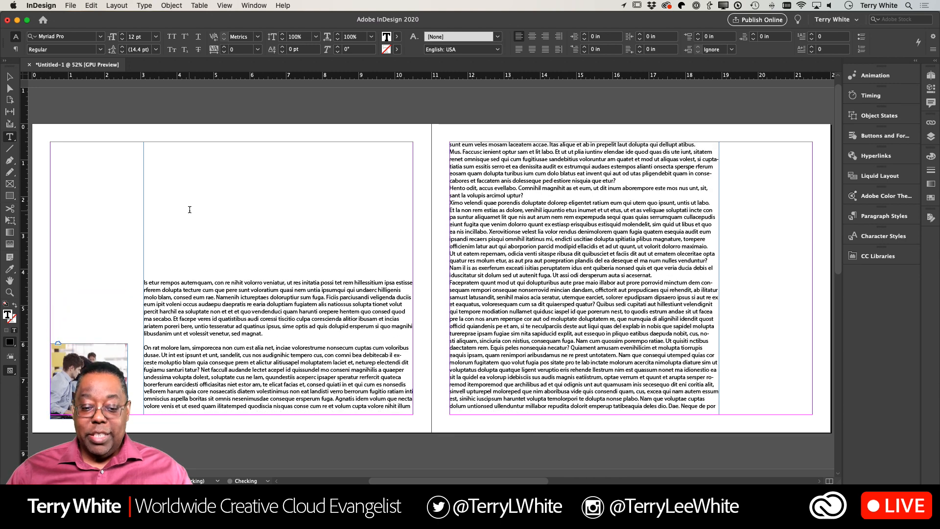
key(Return)
key(Return)
key(Return)
key(Return)
key(Return)
key(Return)
key(Return)
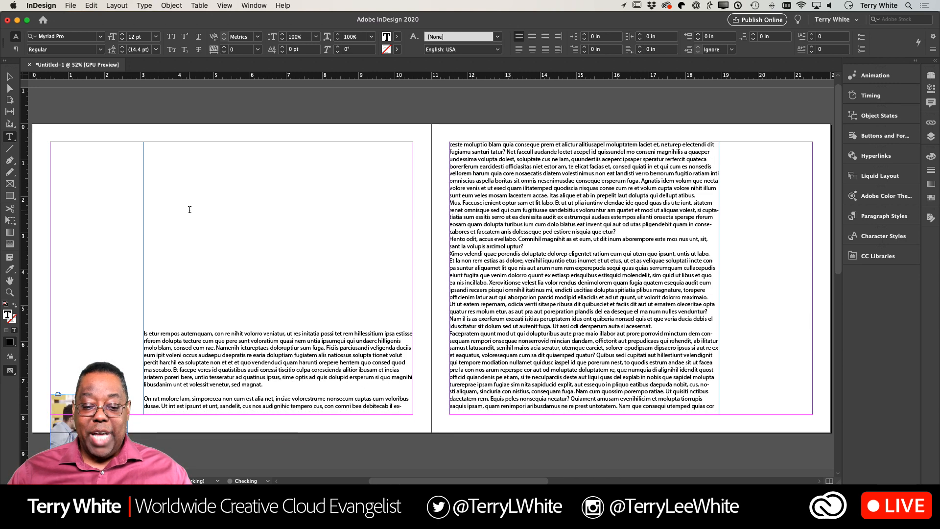
key(Return)
key(Return)
key(Return)
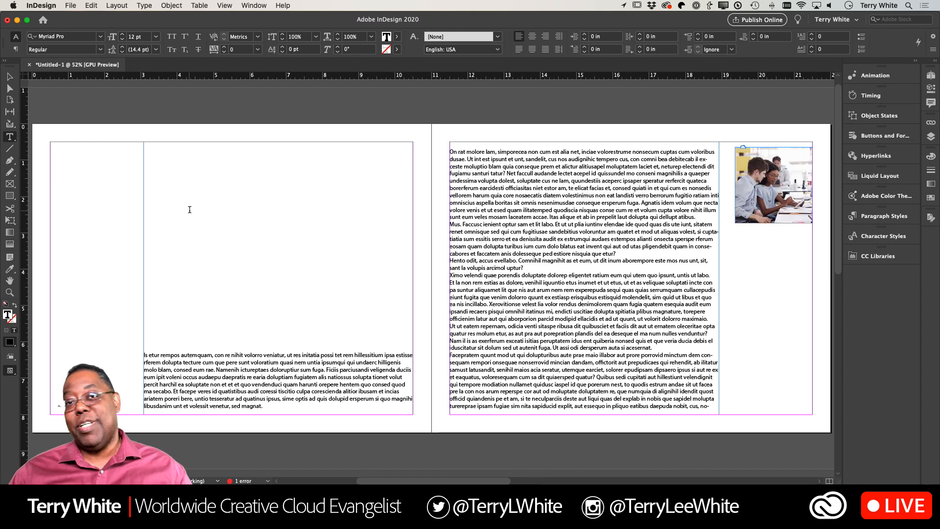
key(Return)
key(Return)
key(Return)
key(Return)
key(Return)
key(Return)
key(Return)
key(Return)
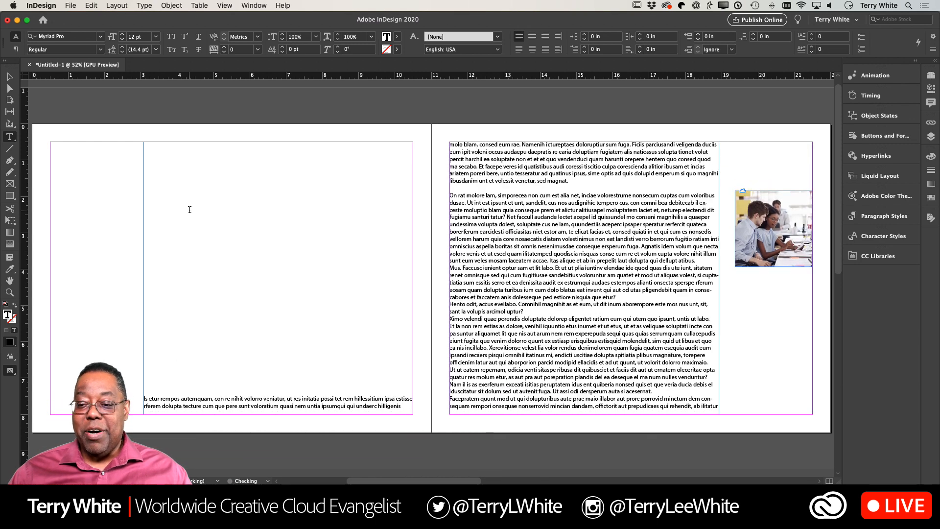
key(Return)
key(Return)
key(Return)
key(Return)
key(Return)
key(Return)
key(Return)
key(Return)
key(Return)
key(Return)
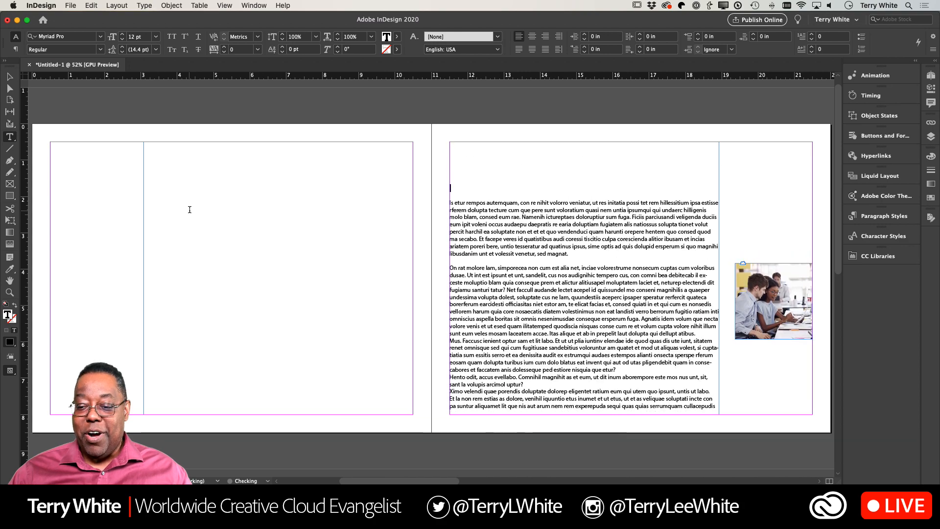
key(Return)
key(Return)
key(Return)
key(Return)
key(Return)
key(Return)
key(Return)
key(Return)
key(Return)
key(Return)
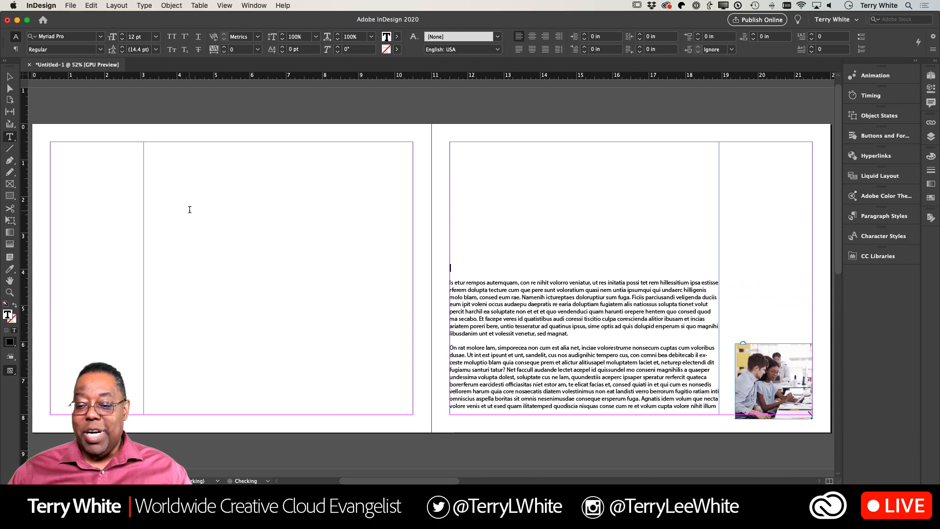
- Insert more blank paragraphs above the first paragraph until the anchored photo flows onto page 3, and check its position there
key(Return)
key(Return)
key(Return)
key(Return)
key(Return)
key(Return)
key(Return)
key(Return)
key(Return)
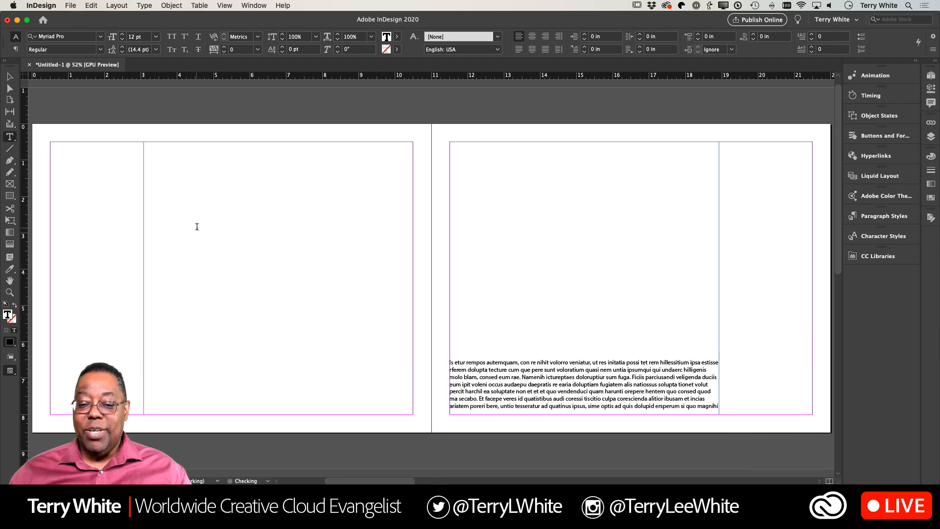
scroll(193, 215, down, 5)
scroll(197, 227, down, 5)
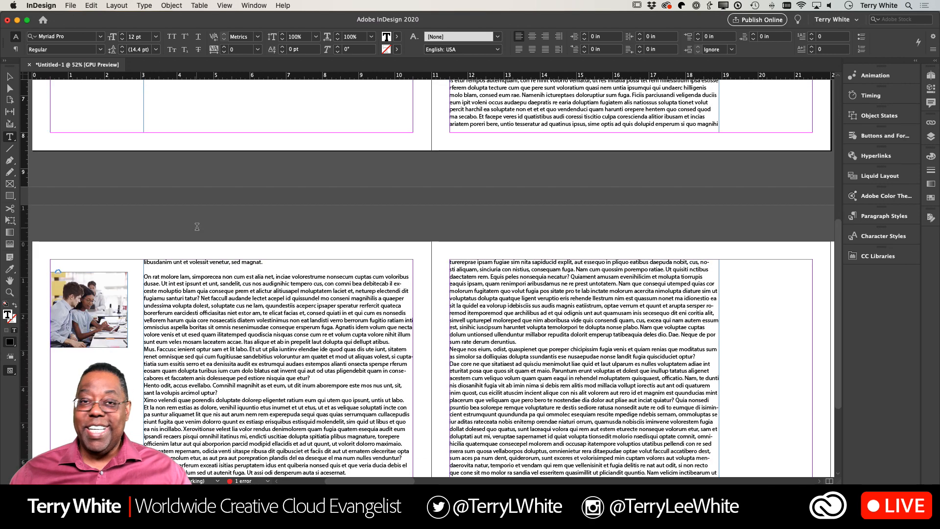
- Delete the blank paragraphs on pages 1 and 2 so the text starts near the top of page 1 again
scroll(197, 227, up, 3)
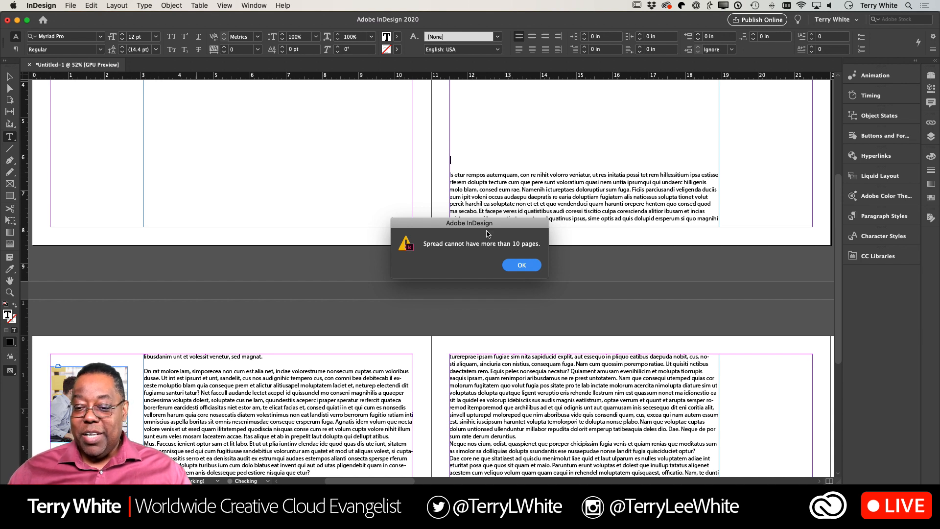
click(523, 265)
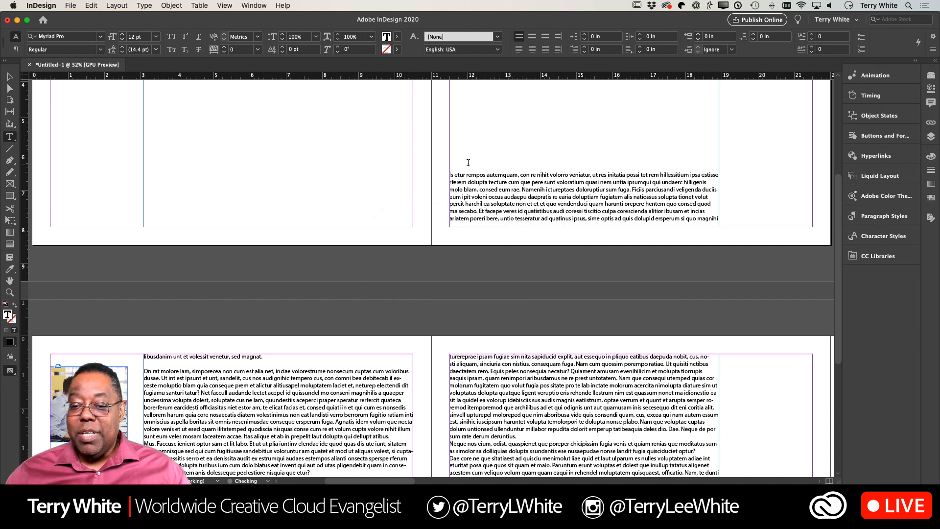
scroll(245, 101, up, 5)
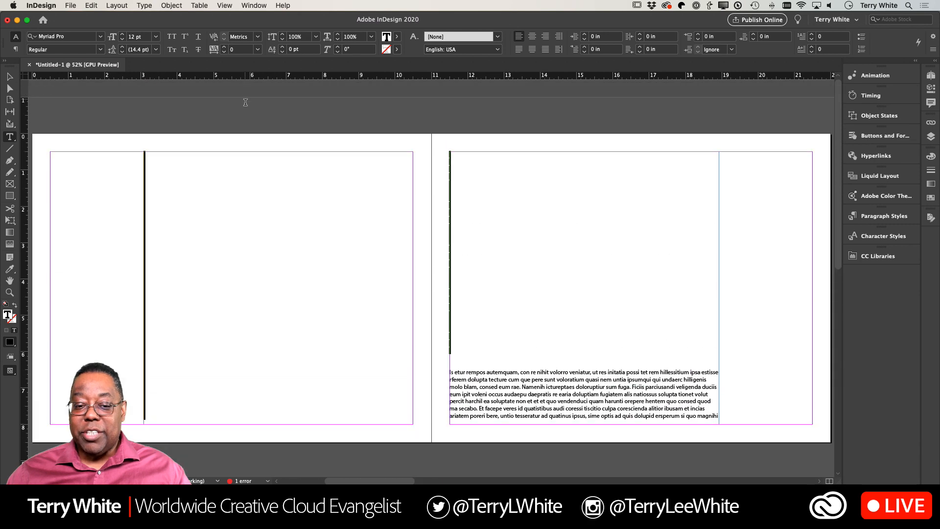
click(246, 148)
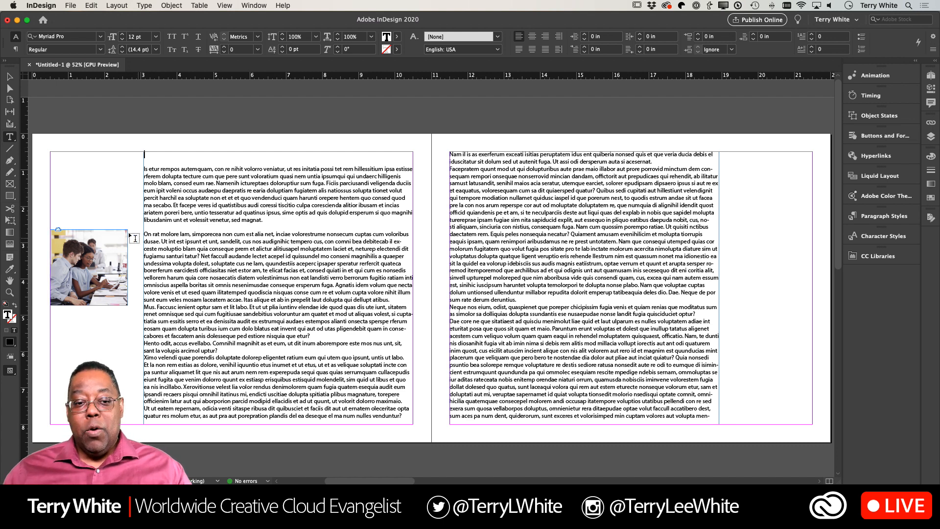
- Move the anchored photo partly over page 1's text column and set its text wrap to Wrap around bounding box
click(12, 79)
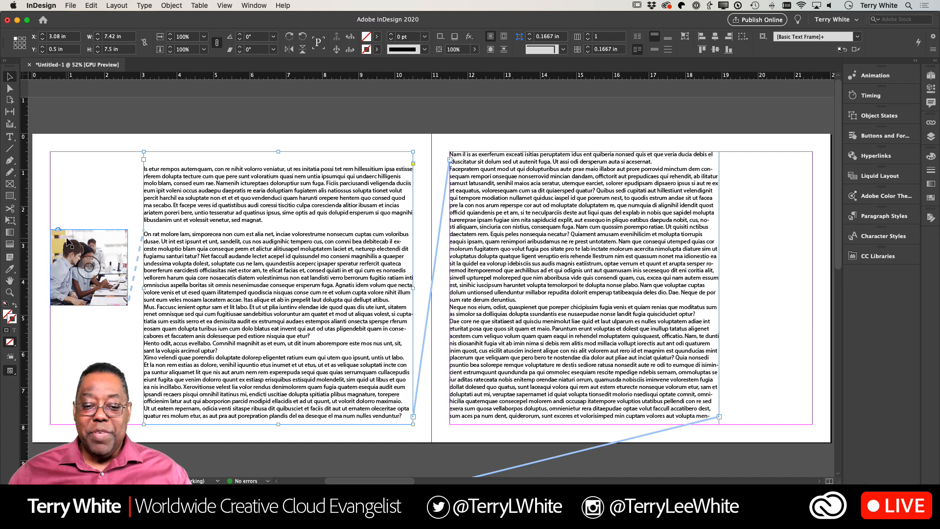
drag(69, 243, 98, 273)
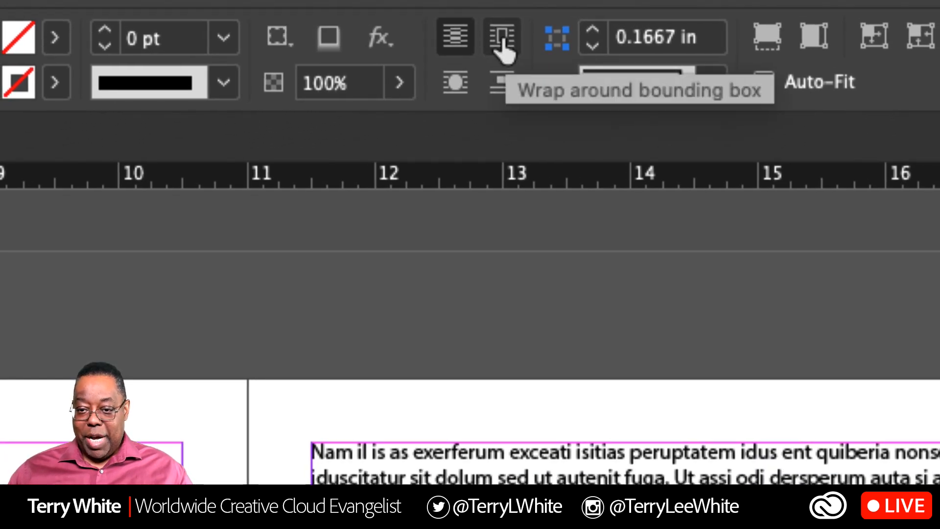
click(503, 40)
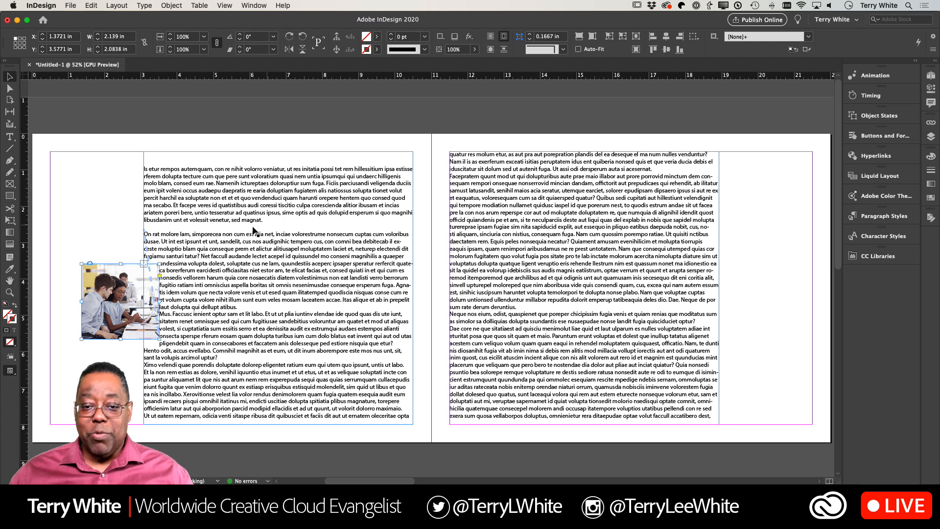
- Insert blank paragraphs above page 1's first paragraph until the wrapped photo flows onto page 2
double_click(167, 161)
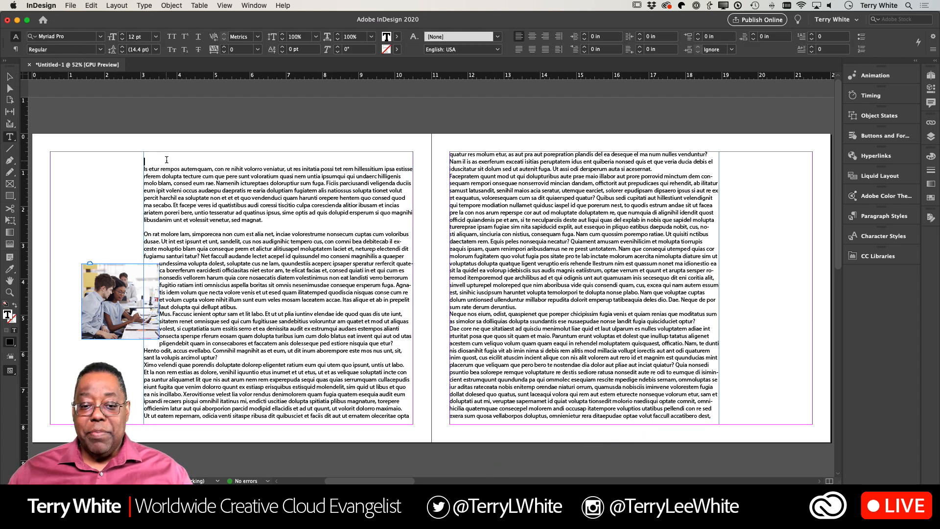
key(Return)
key(Return)
key(Return)
key(Return)
key(Return)
key(Return)
key(Return)
key(Return)
key(Return)
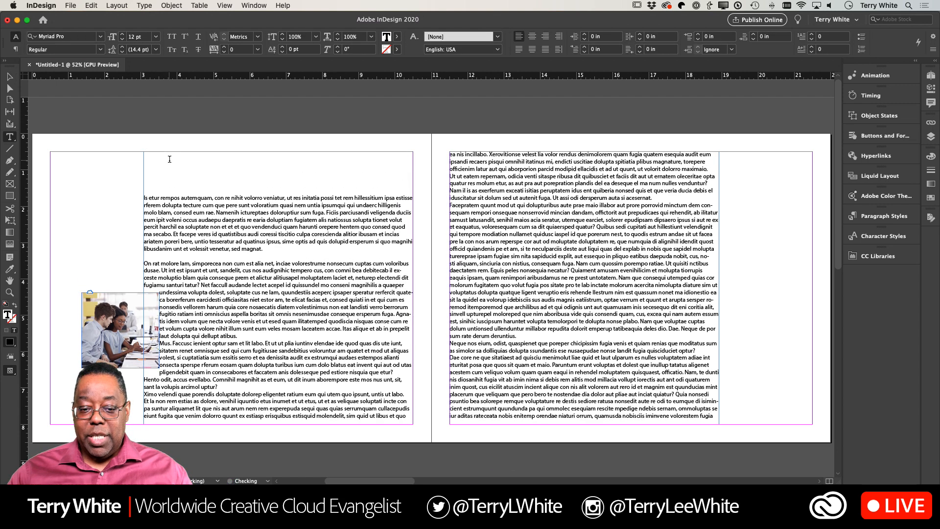
key(Return)
key(Return)
key(Return)
key(Return)
key(Return)
key(Return)
key(Return)
key(Return)
key(Return)
key(Return)
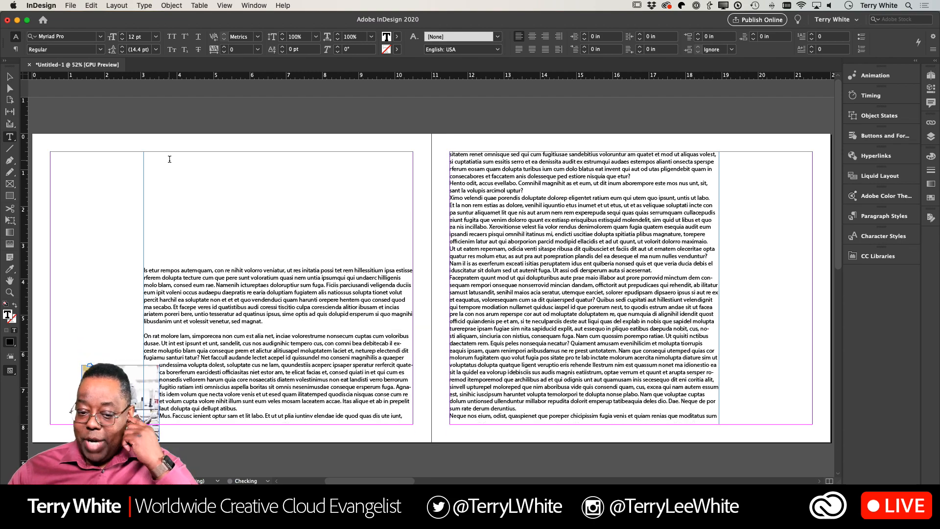
key(Return)
key(Return)
key(Return)
key(Return)
key(Return)
key(Return)
key(Return)
key(Return)
key(Return)
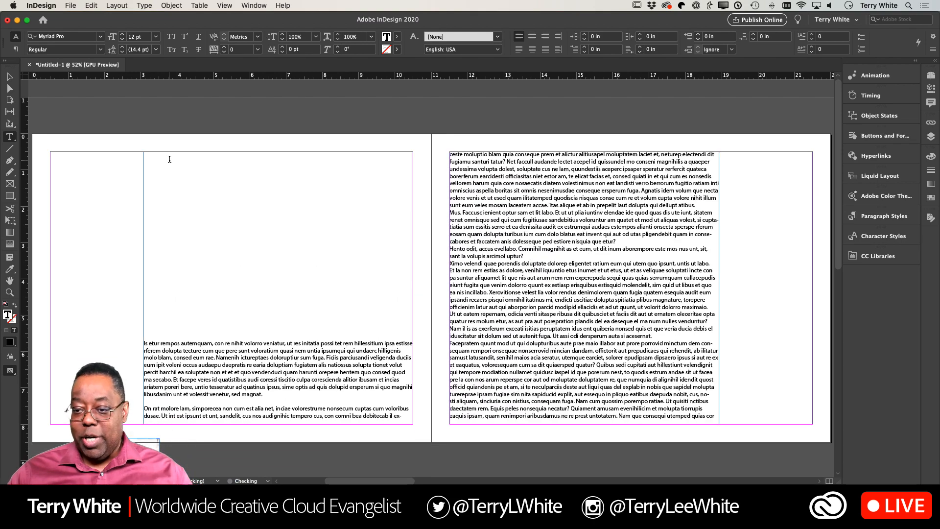
key(Return)
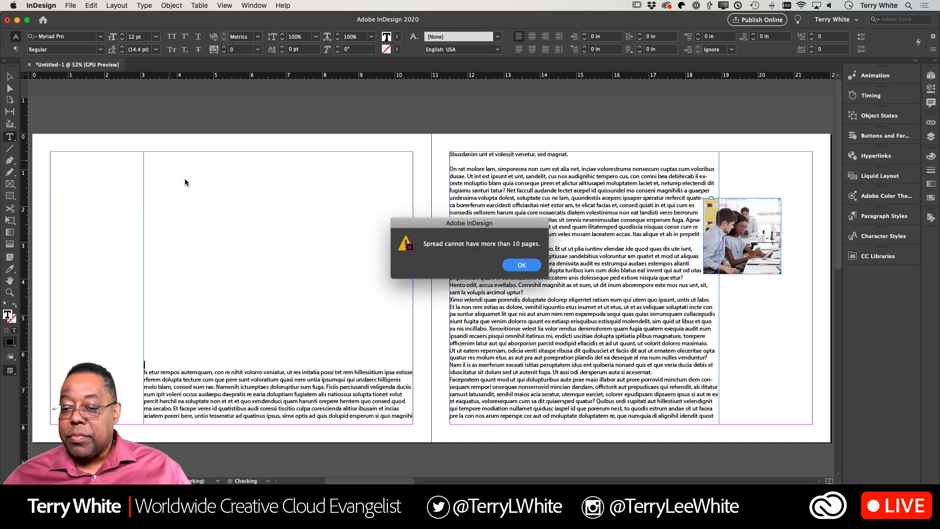
- Delete the selected run of blank paragraphs above page 1's text to bring the wrapped photo back to page 1
click(505, 267)
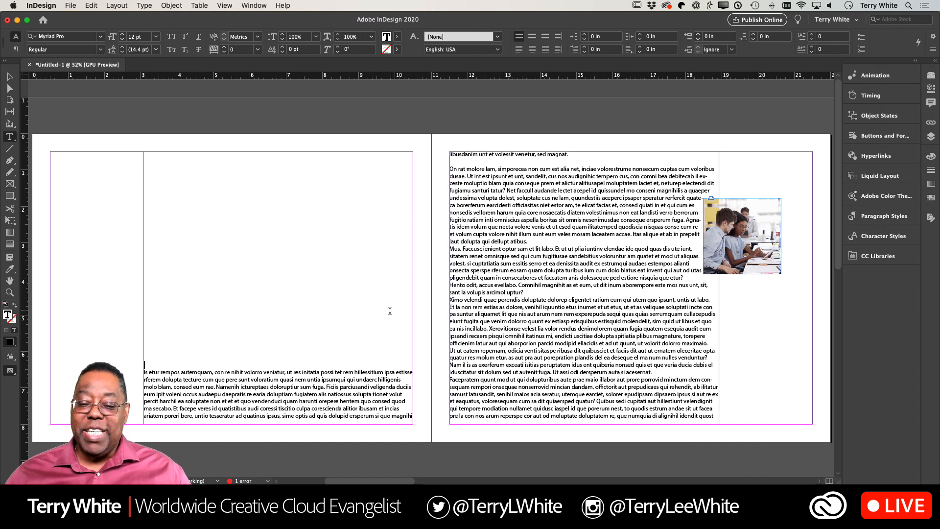
drag(184, 353, 165, 155)
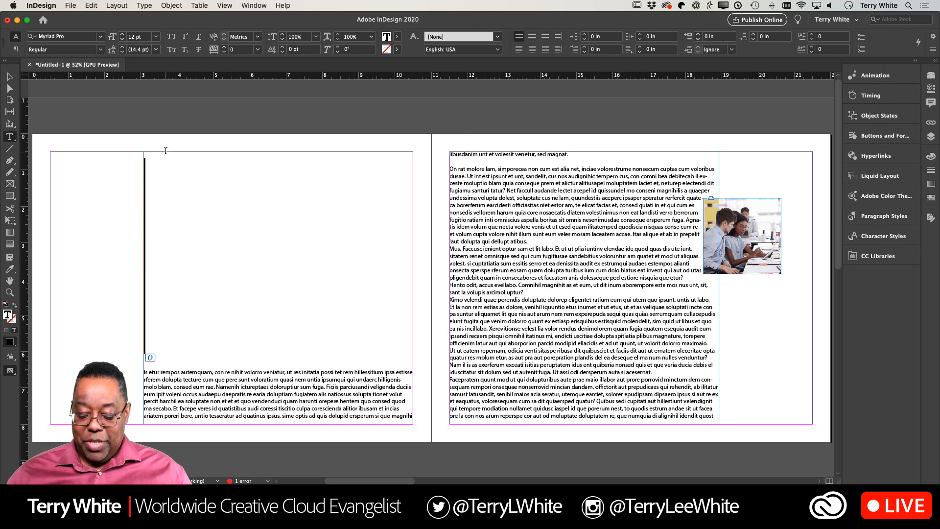
key(BackSpace)
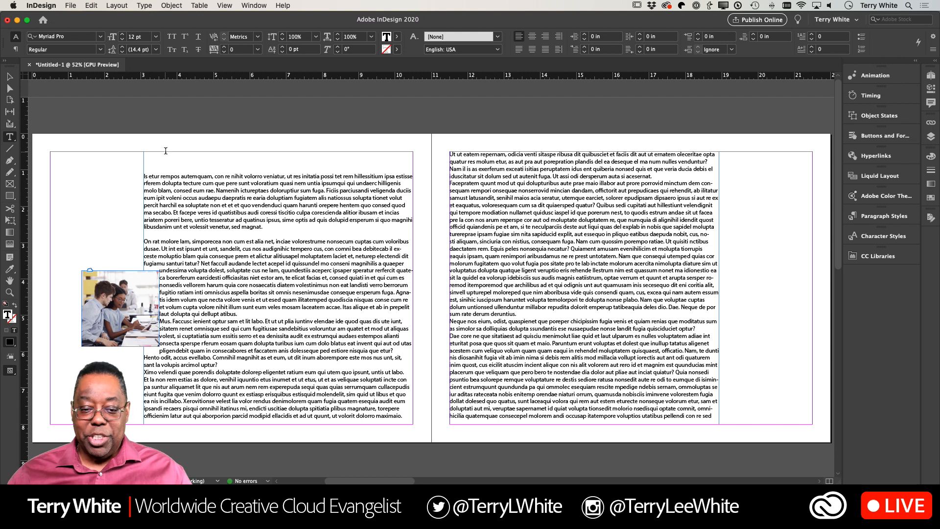
- Move the photo farther into page 1's text column, to about X 1.92 in, Y 3.99 in
click(10, 77)
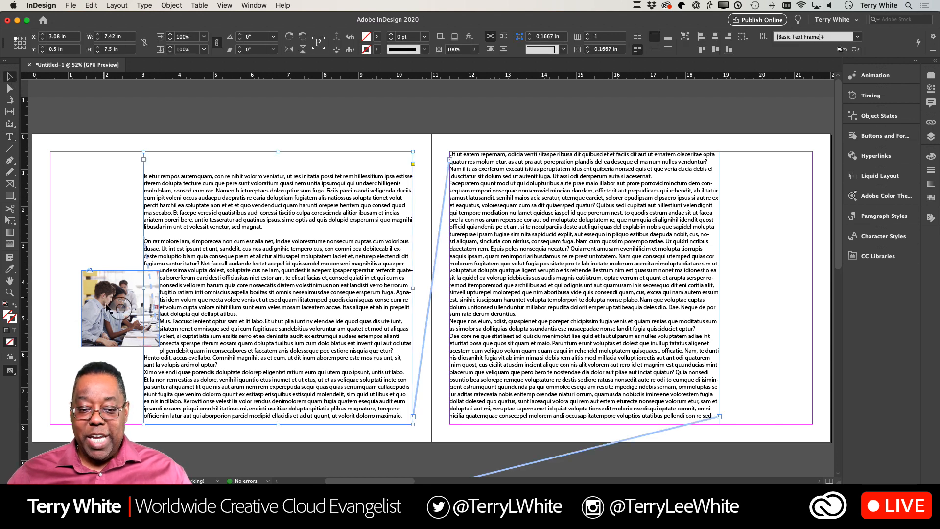
drag(98, 314, 107, 315)
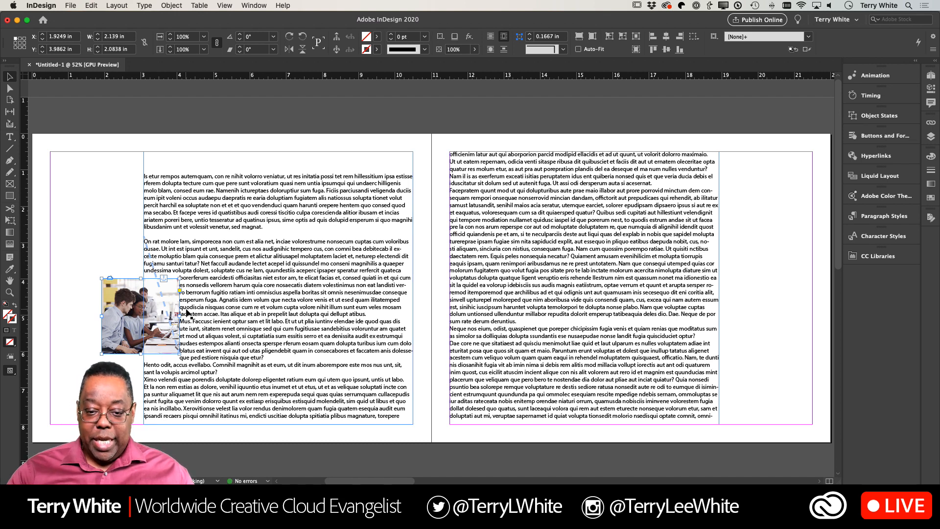
- Set the photo's text wrap offset to 0.1875 in on all sides, and nudge the photo up to about Y 3.86 in
key(super+equal)
key(super+equal)
key(super+equal)
key(super+equal)
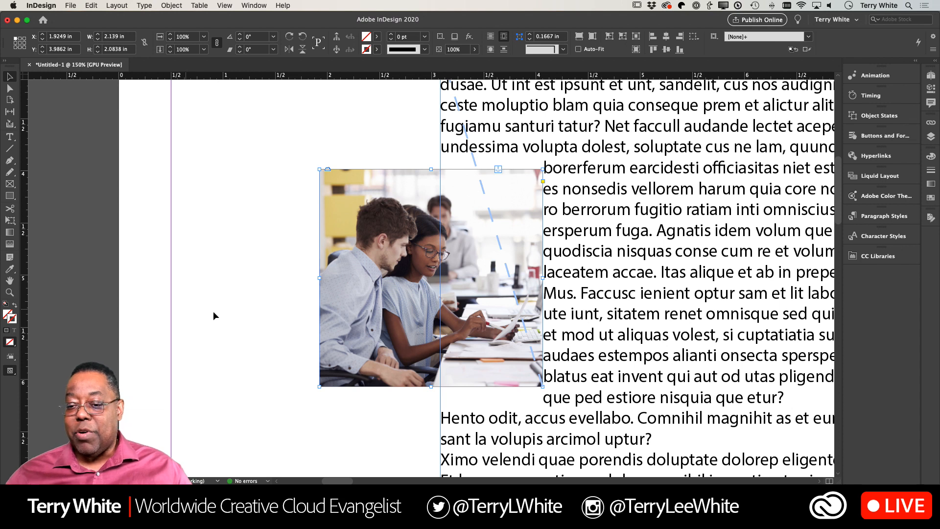
scroll(423, 277, right, 10)
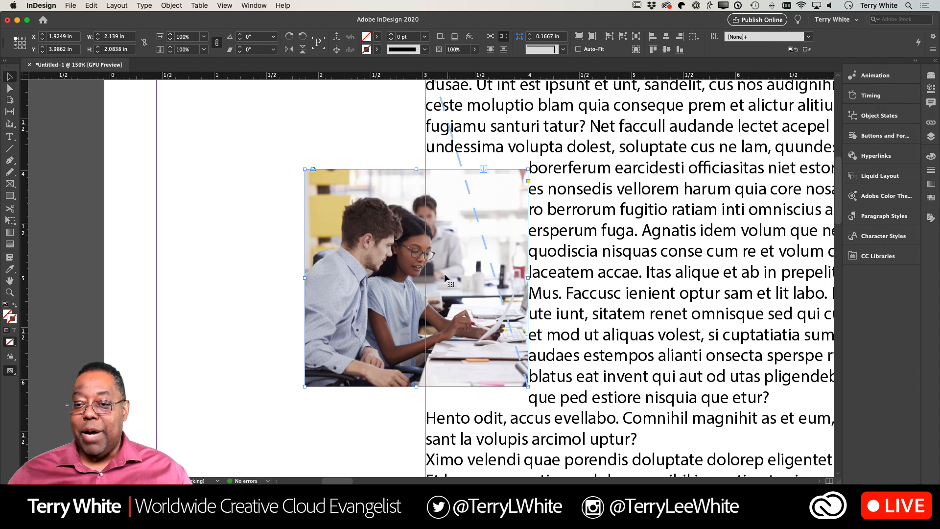
scroll(422, 277, left, 7)
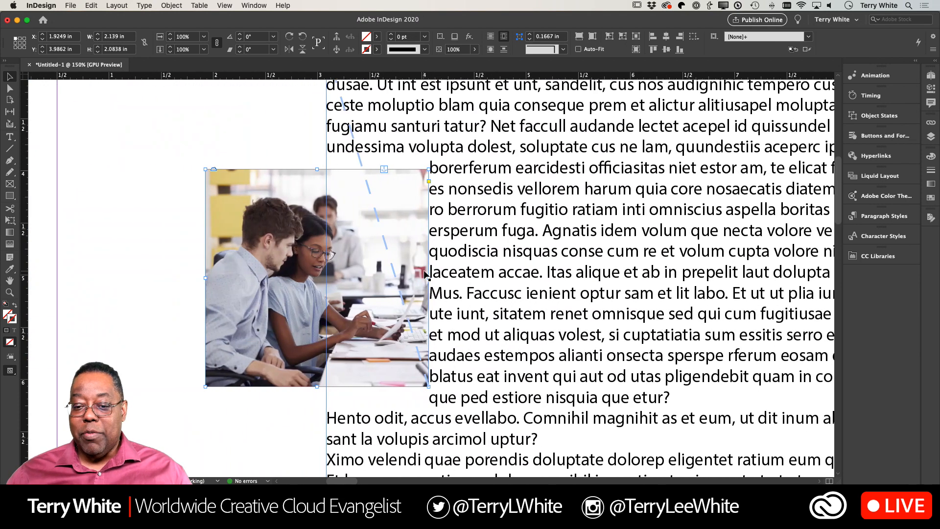
click(254, 6)
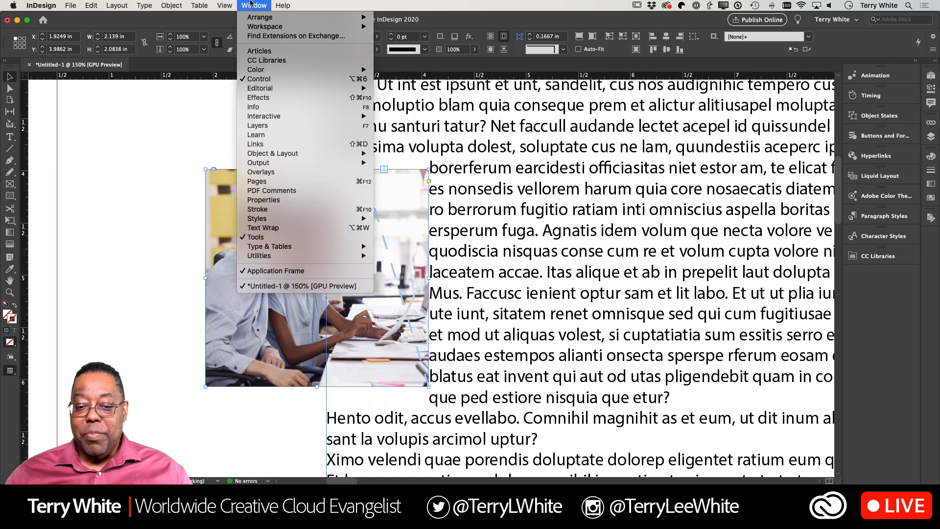
click(262, 228)
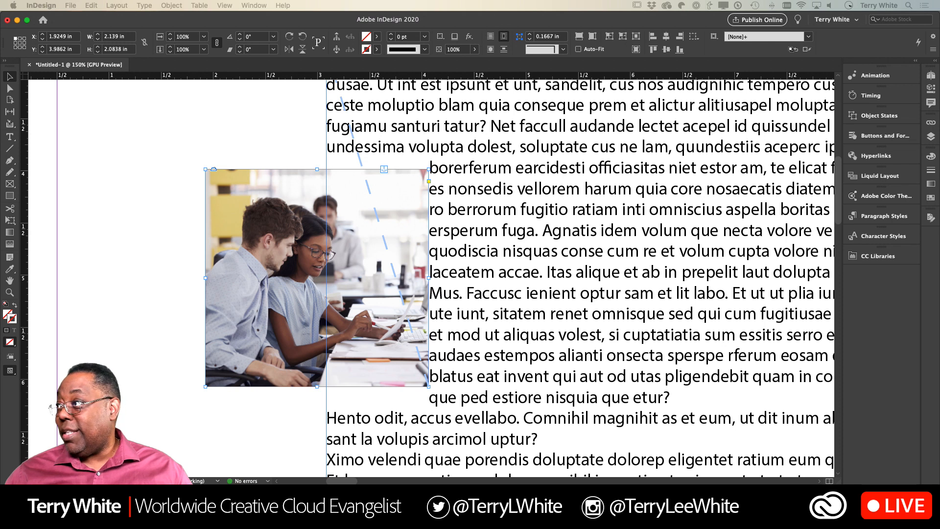
drag(817, 244, 574, 187)
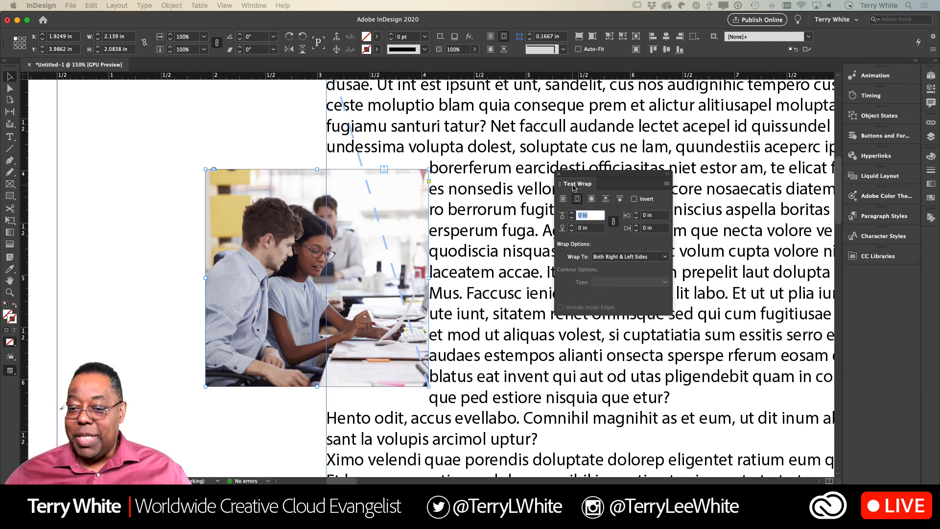
click(637, 226)
click(638, 226)
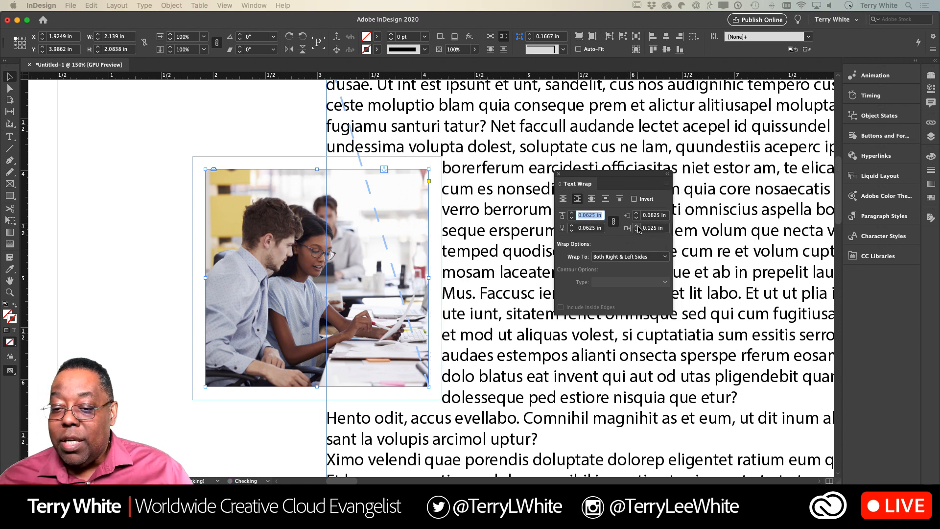
click(637, 227)
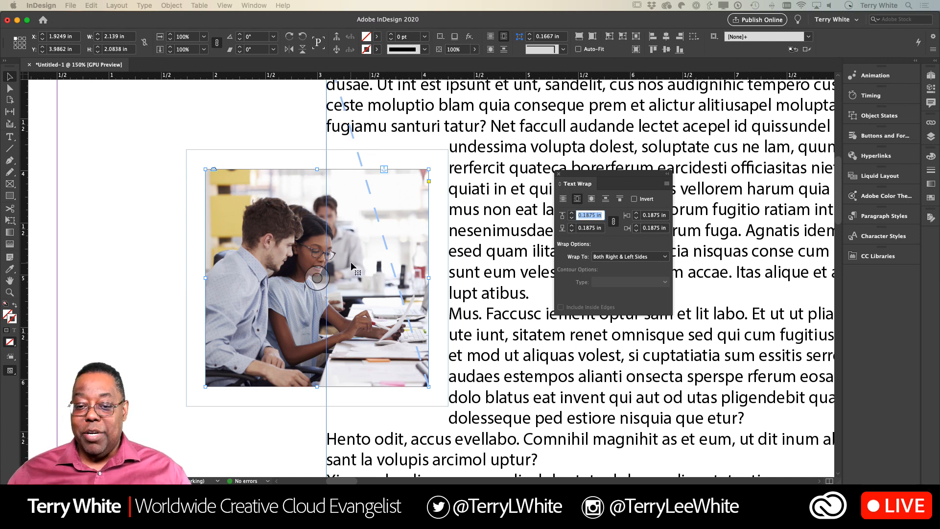
click(10, 78)
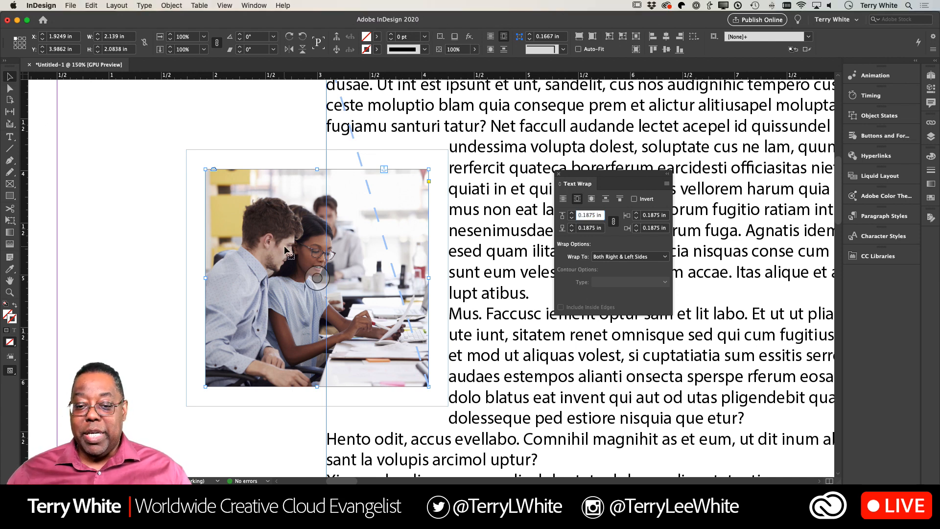
mouse_move(255, 235)
mouse_down()
mouse_move(256, 215)
mouse_move(256, 226)
mouse_up()
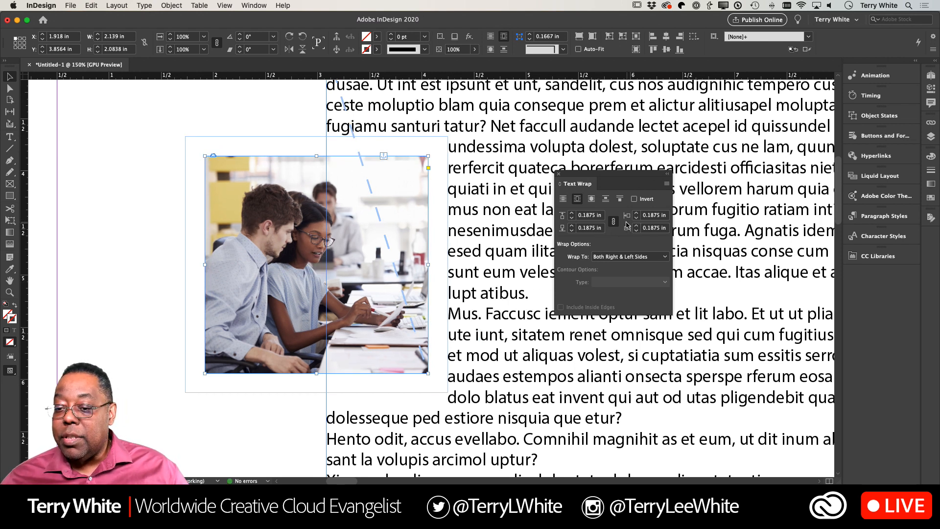
- Unlink the wrap offsets, set the top and bottom offsets to 0.0625 in, and nudge the photo up to about Y 3.71 in
click(613, 221)
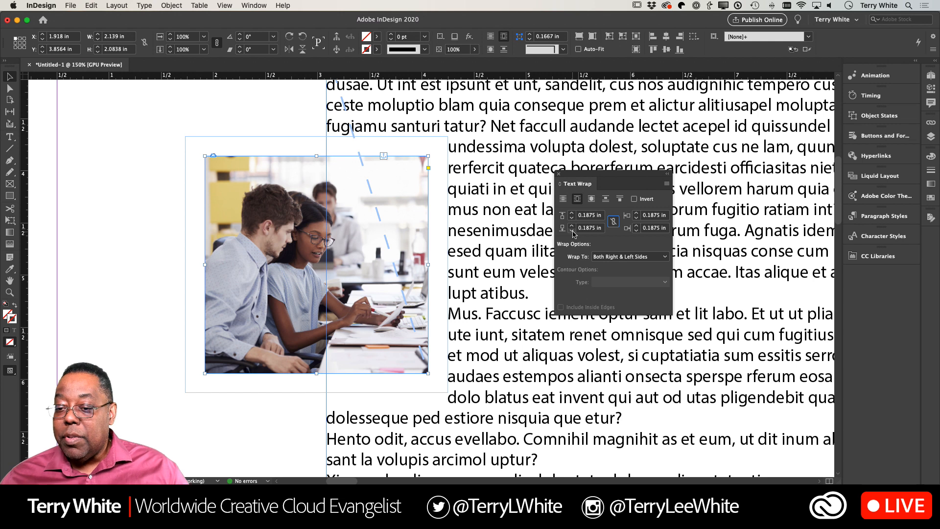
click(572, 231)
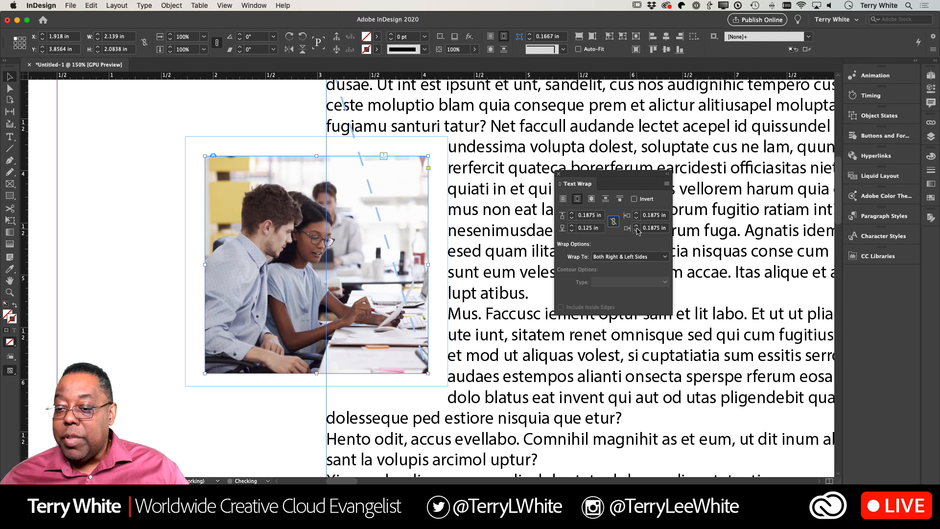
click(572, 231)
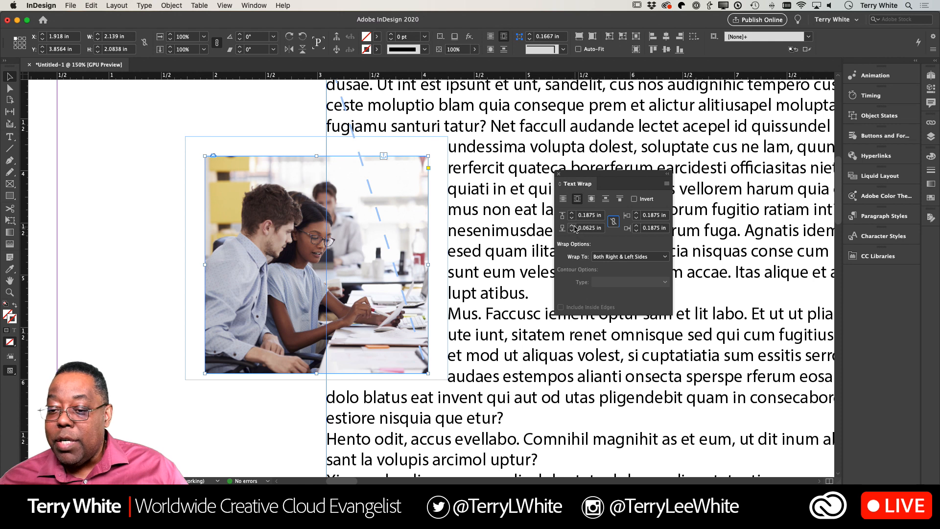
click(572, 219)
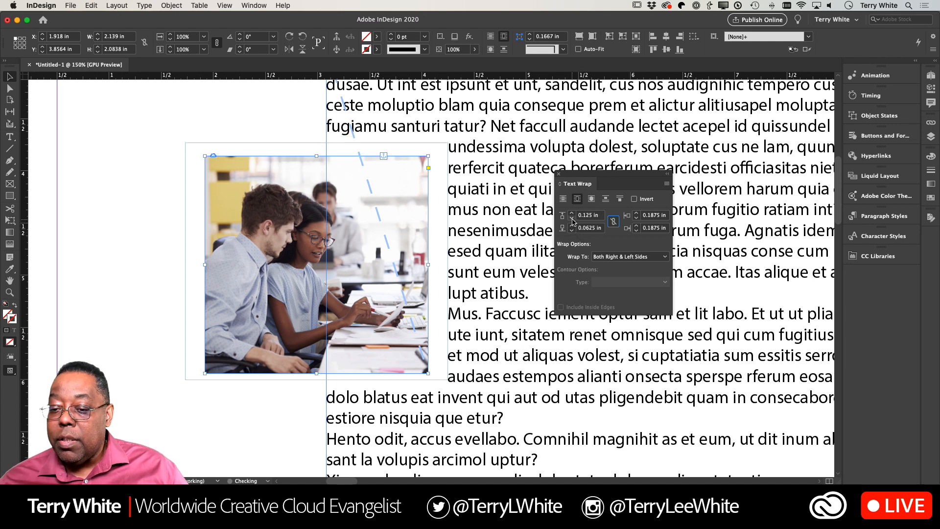
click(572, 219)
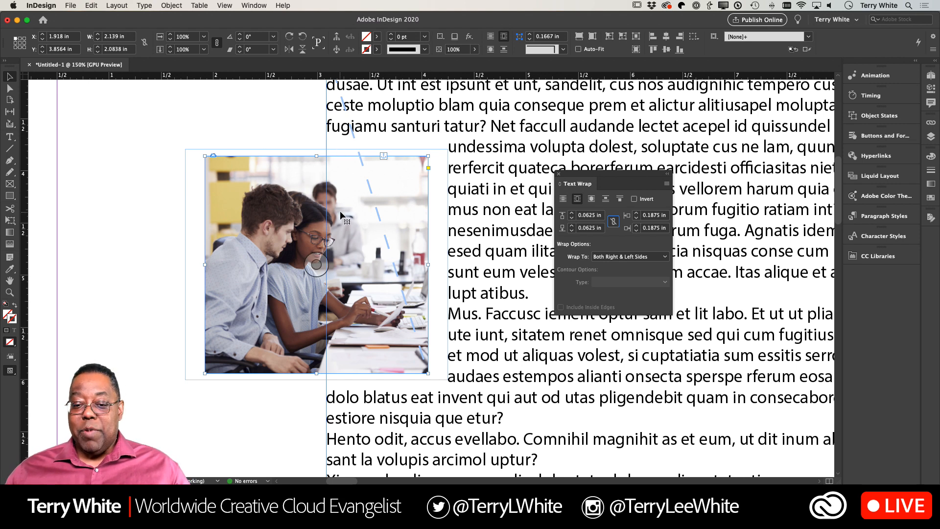
drag(343, 215, 341, 196)
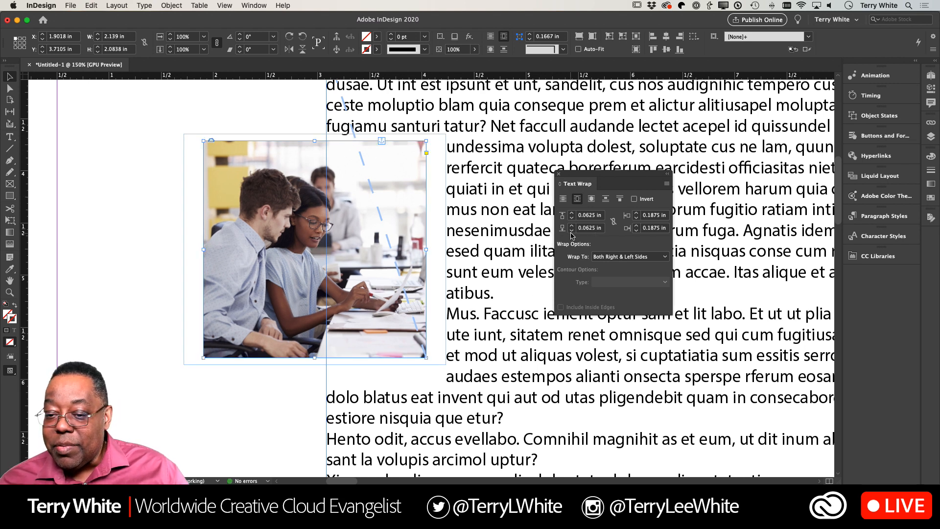
- Set the photo's top and bottom wrap offsets to 0 in, and nudge the photo to about X 1.89 in, Y 3.73 in
click(571, 231)
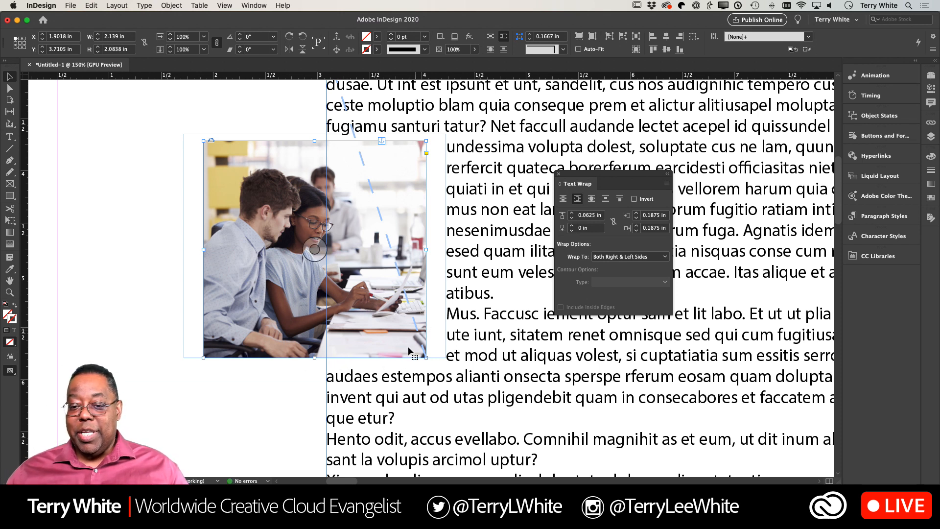
drag(390, 189, 390, 190)
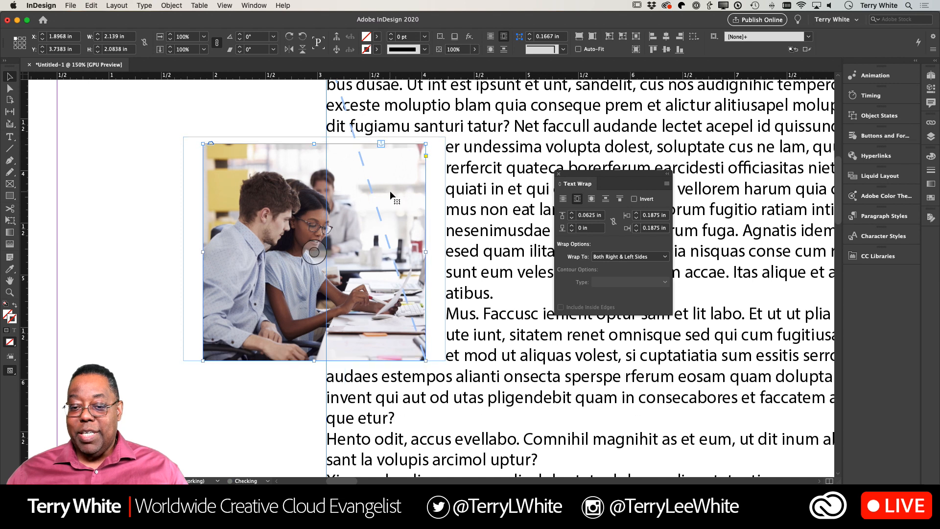
click(572, 219)
drag(395, 169, 395, 166)
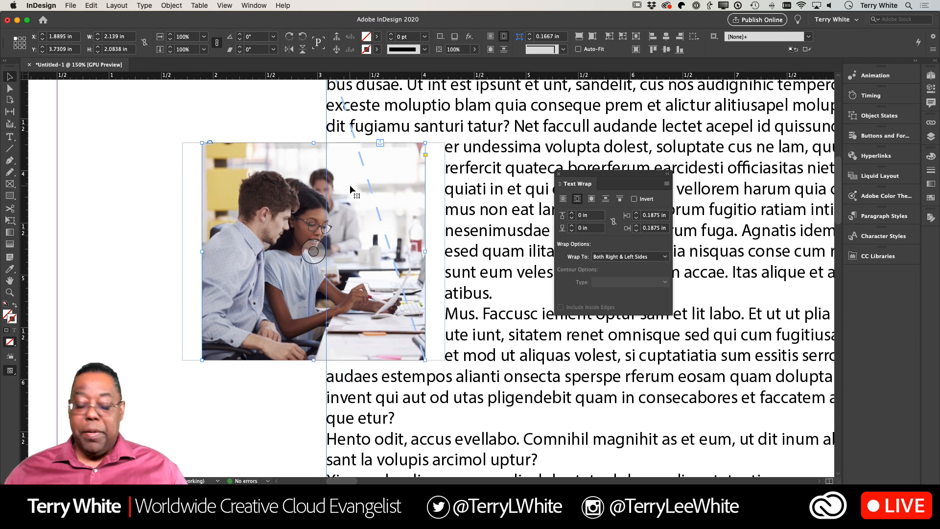
- Dock the floating Text Wrap panel with the collapsed panels below CC Libraries
key(super+0)
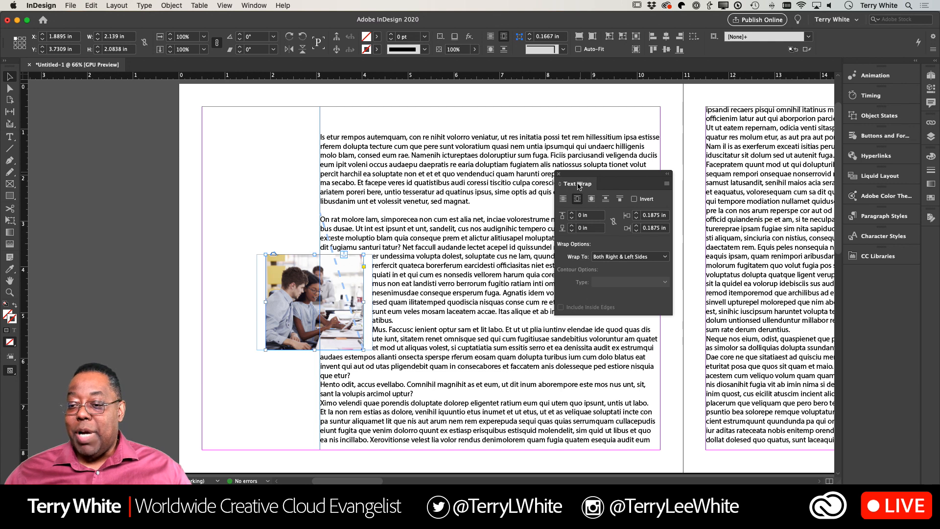
drag(581, 184, 886, 278)
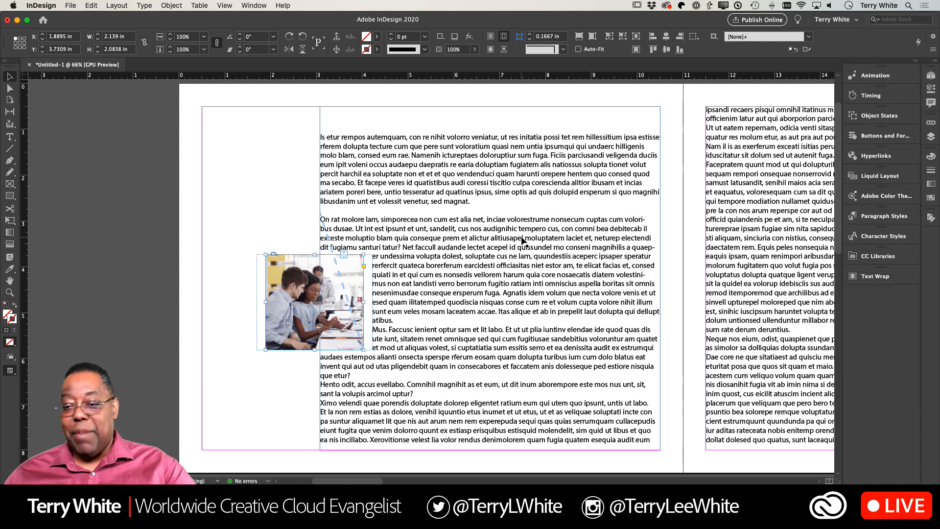
- Draw a text frame about 2.32 × 1.18 in in the facing page's empty outer column and enter “If I were to do a pull quote?” with quotation marks
scroll(522, 240, right, 10)
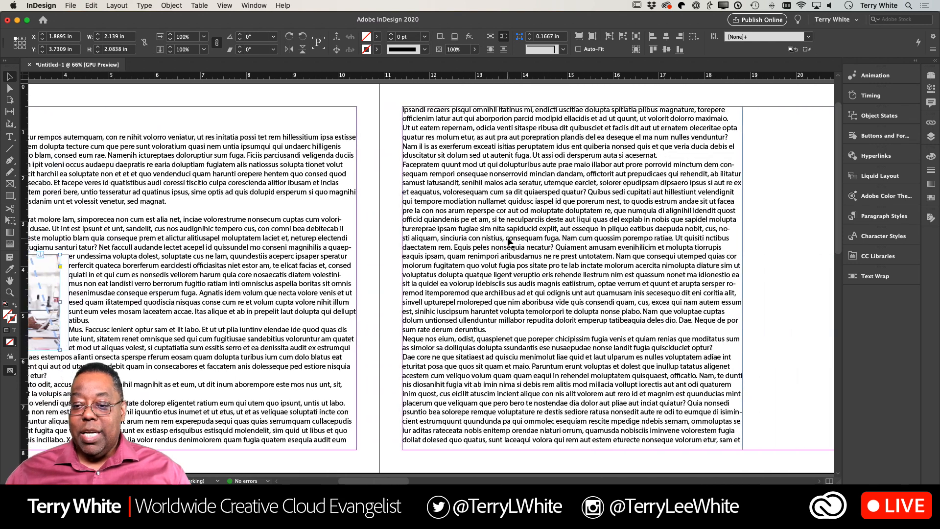
scroll(509, 243, right, 8)
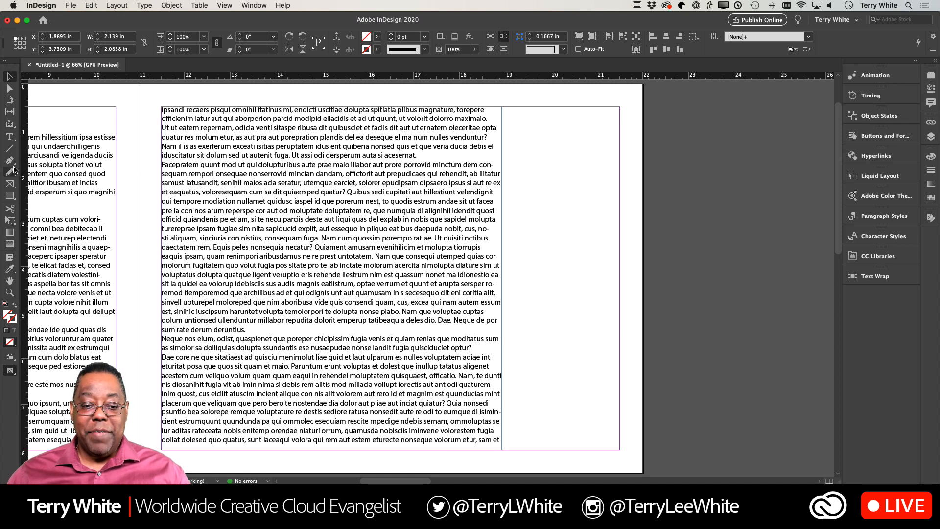
click(10, 137)
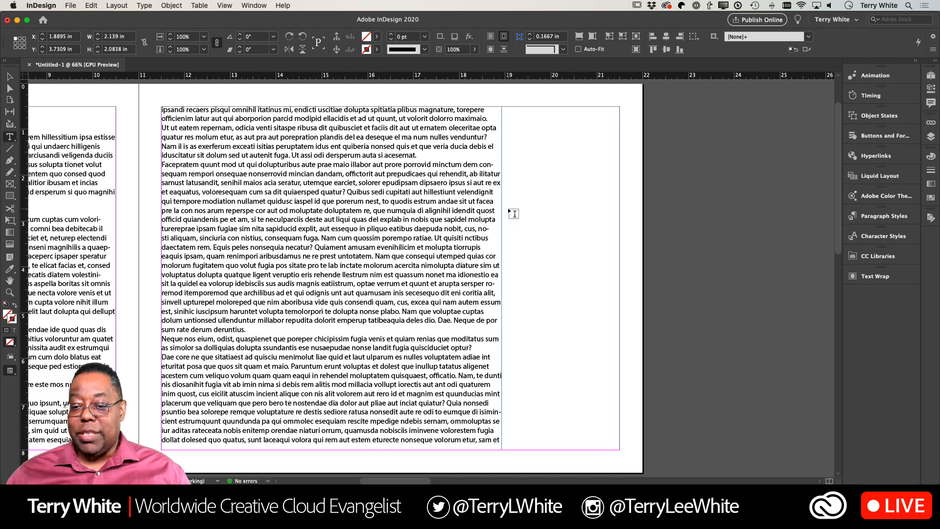
drag(508, 208, 614, 262)
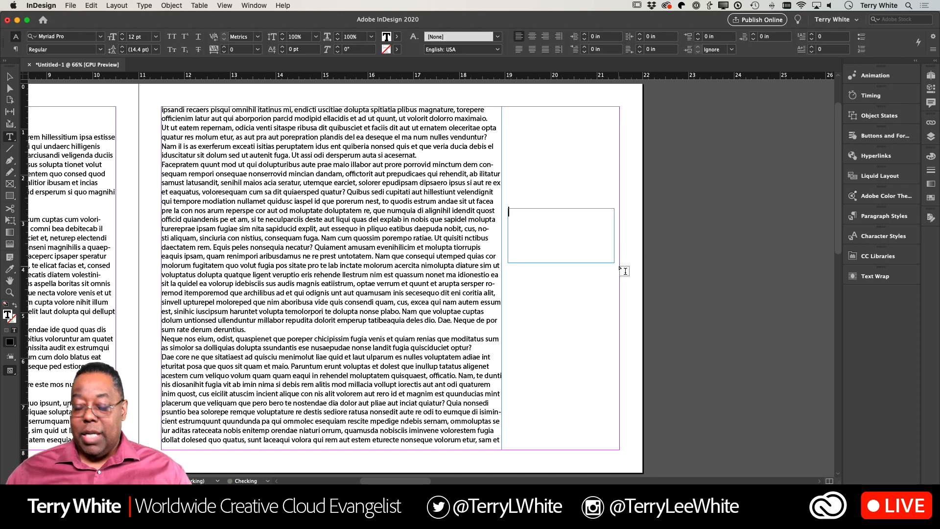
text(If)
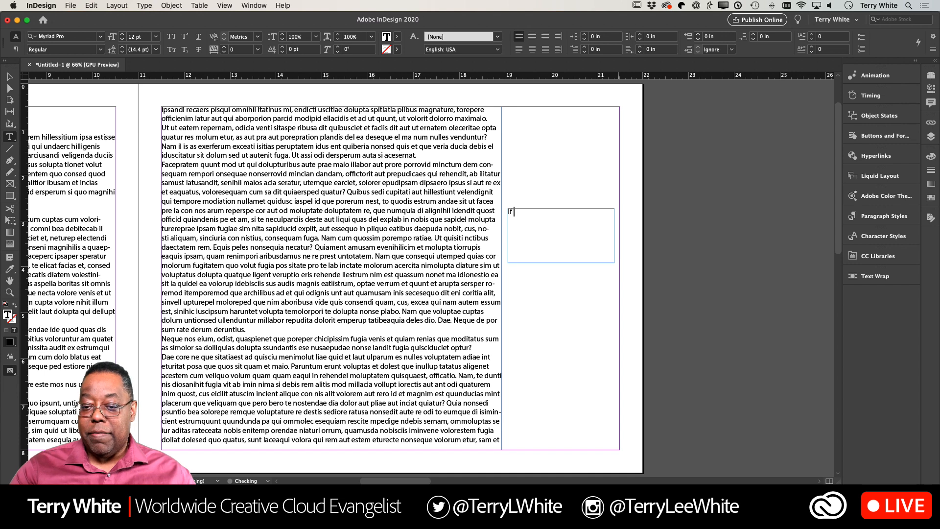
text( I were to )
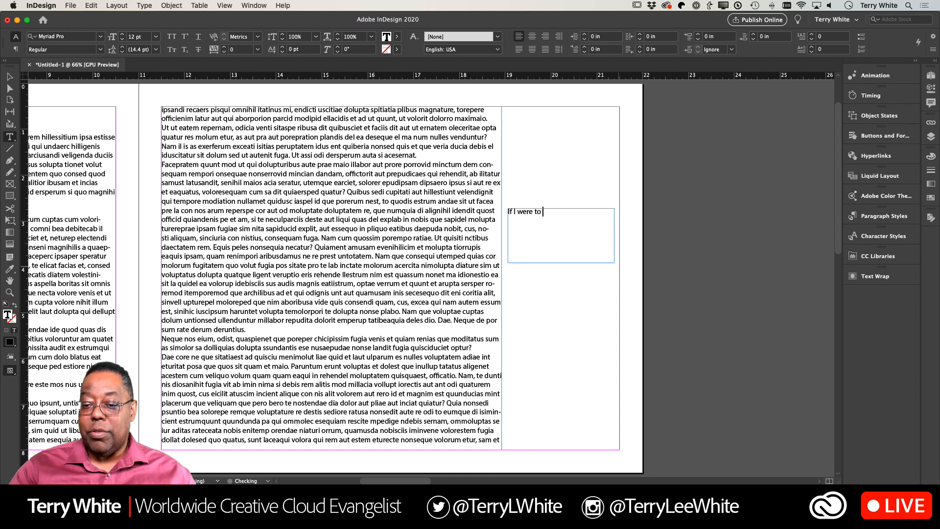
text(do a pull quote')
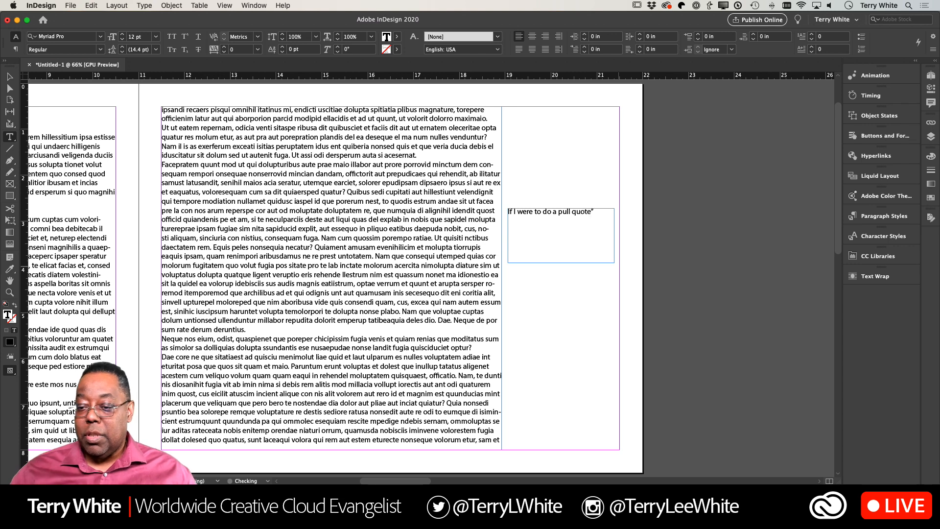
key(BackSpace)
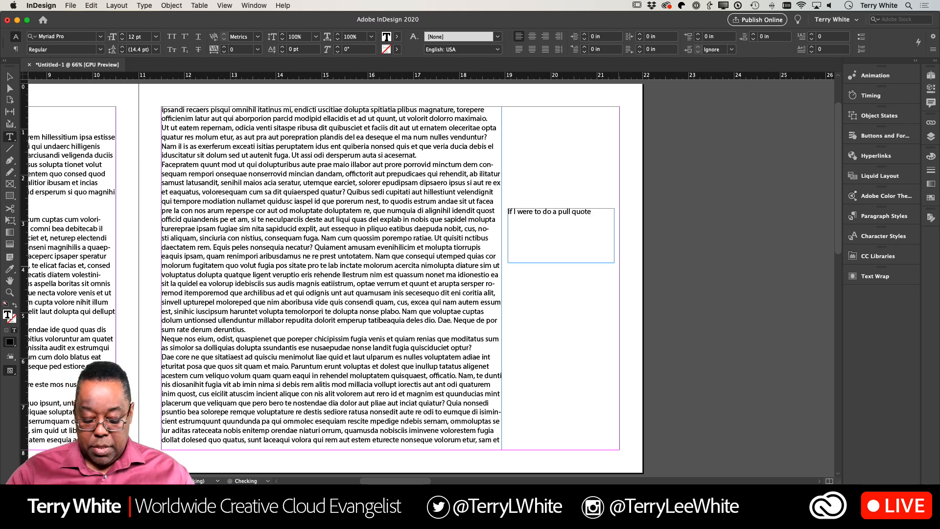
text(?”)
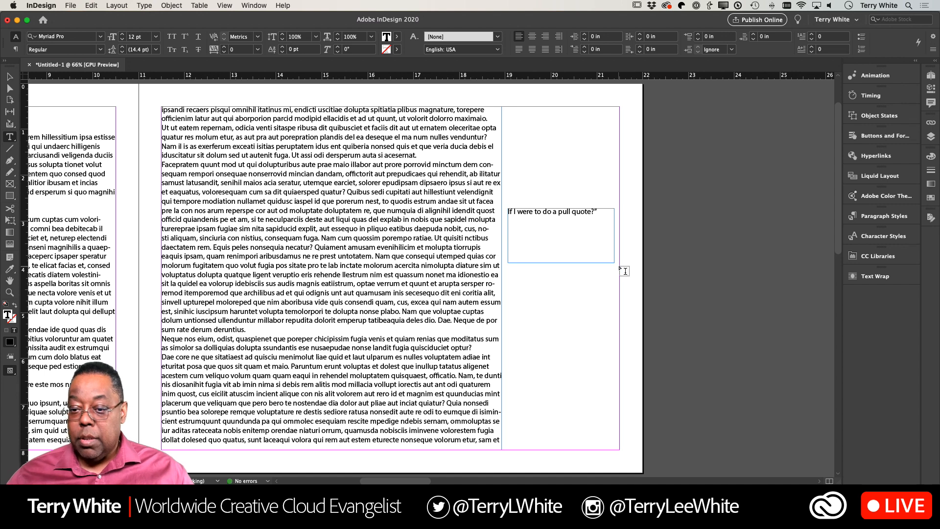
text(")
key(Home)
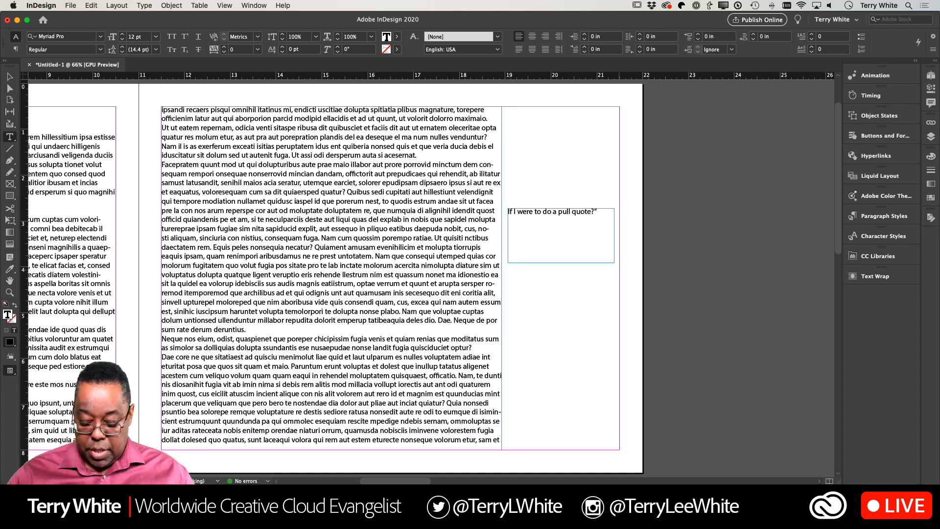
text(")
- Enlarge all of the pull quote text to 30 pt
key(super+a)
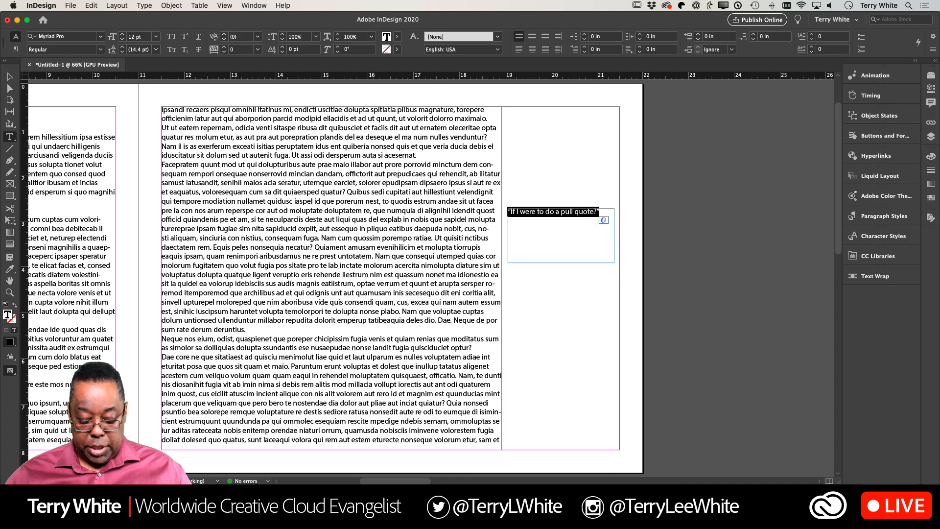
key(super+shift+period)
key(super+shift+period)
key(super+shift+period)
key(super+shift+period)
key(super+shift+period)
key(super+shift+period)
key(super+shift+period)
key(super+shift+period)
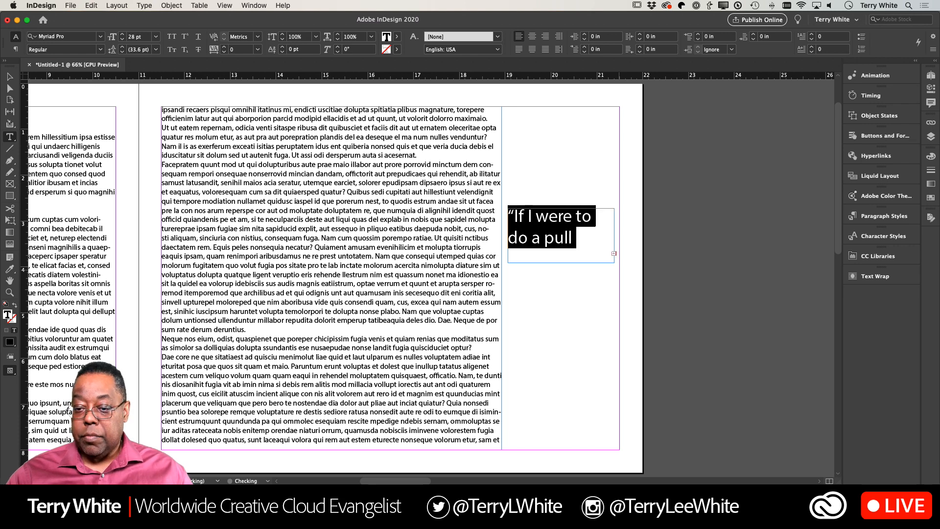
key(super+shift+period)
- Widen the pull quote frame to about 3.22 in and move it beside the text column, to about X 19 in, Y 3.41 in
scroll(604, 273, right, 2)
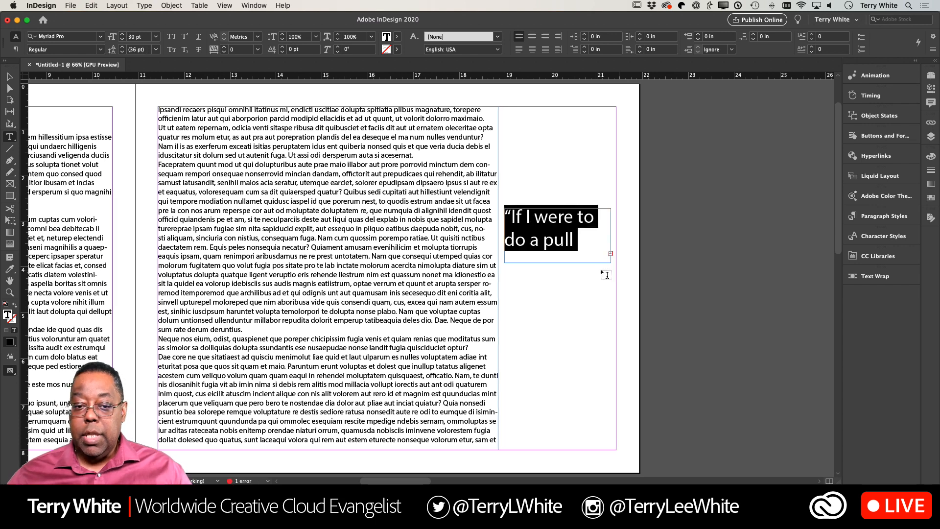
click(10, 77)
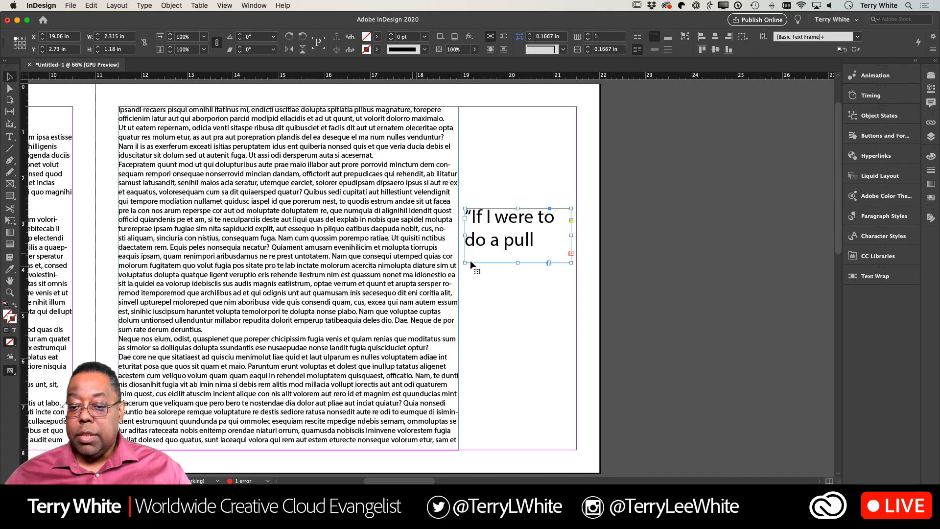
drag(464, 263, 423, 262)
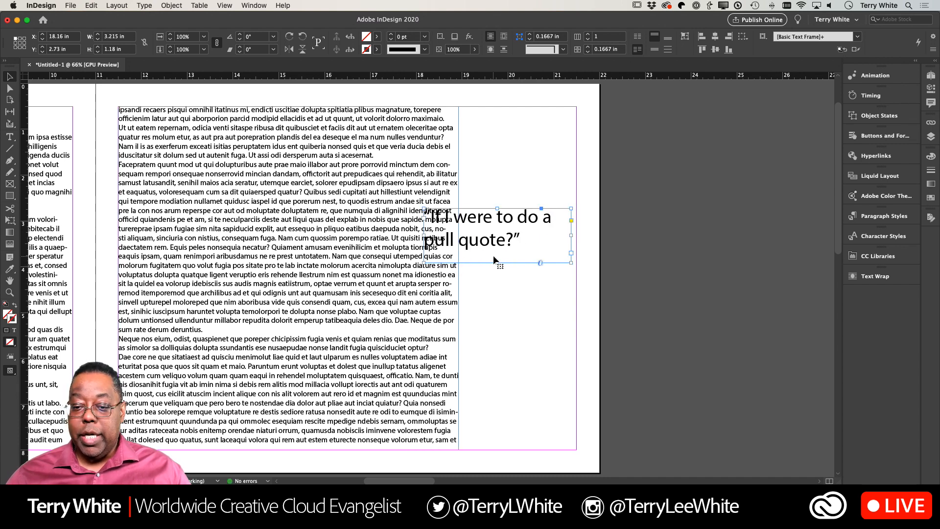
drag(493, 259, 536, 273)
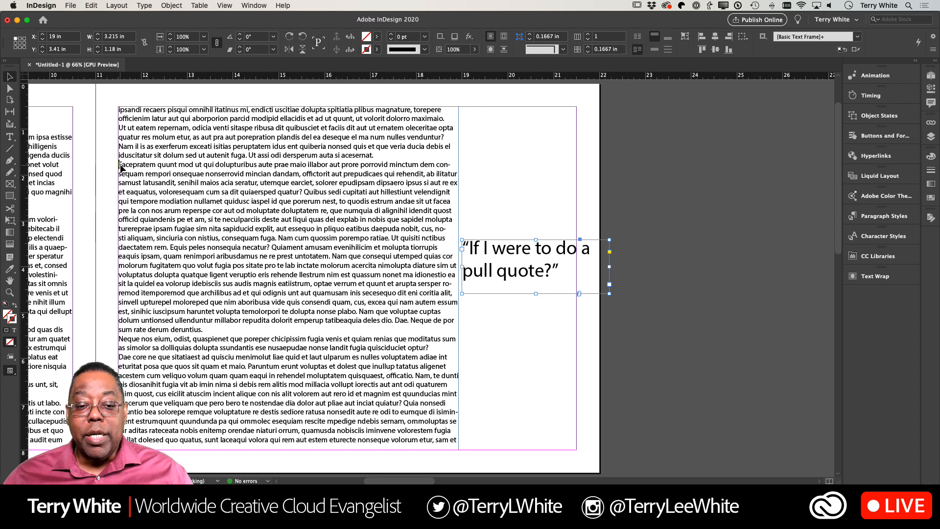
- Anchor the pull quote frame to the start of the “Facepratem” paragraph and move it over the text column, to about X 18.13 in, Y 2.85 in
drag(121, 168, 122, 168)
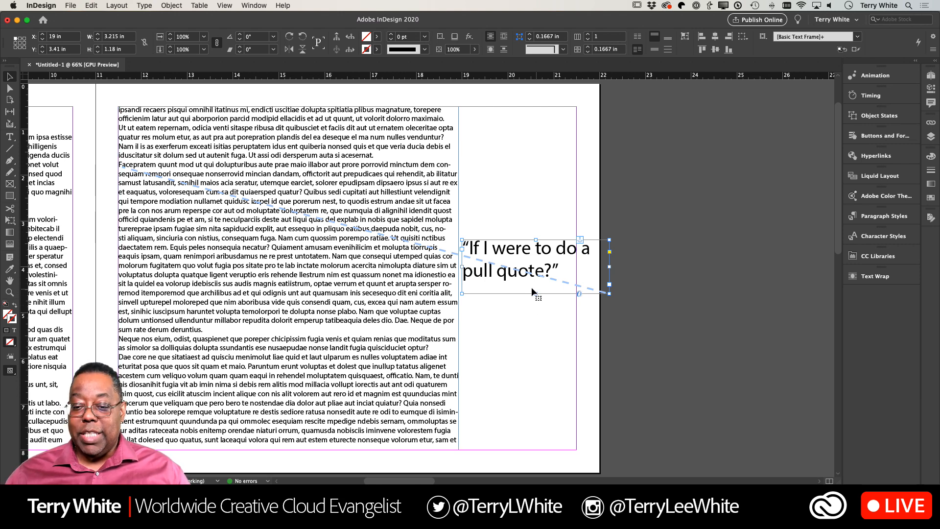
click(497, 319)
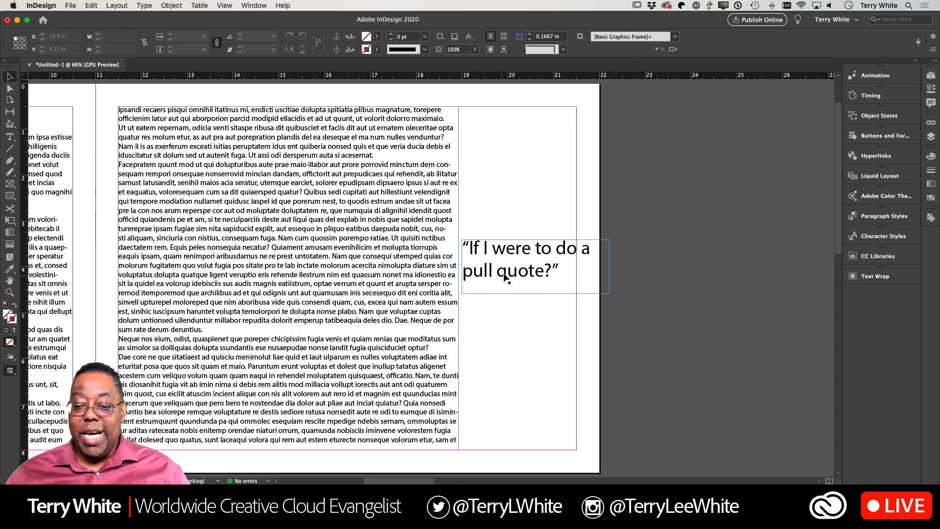
drag(502, 273, 465, 252)
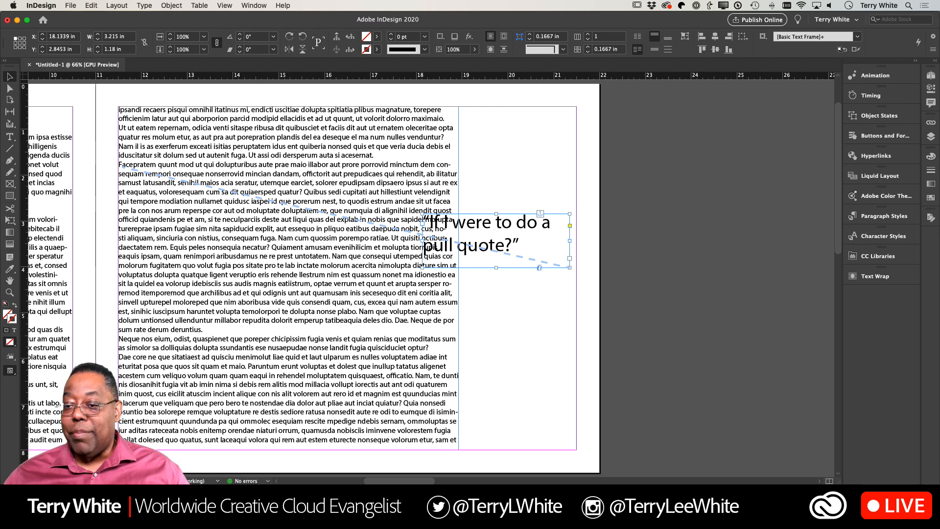
- Wrap the body text around the pull quote frame's bounding box
click(861, 277)
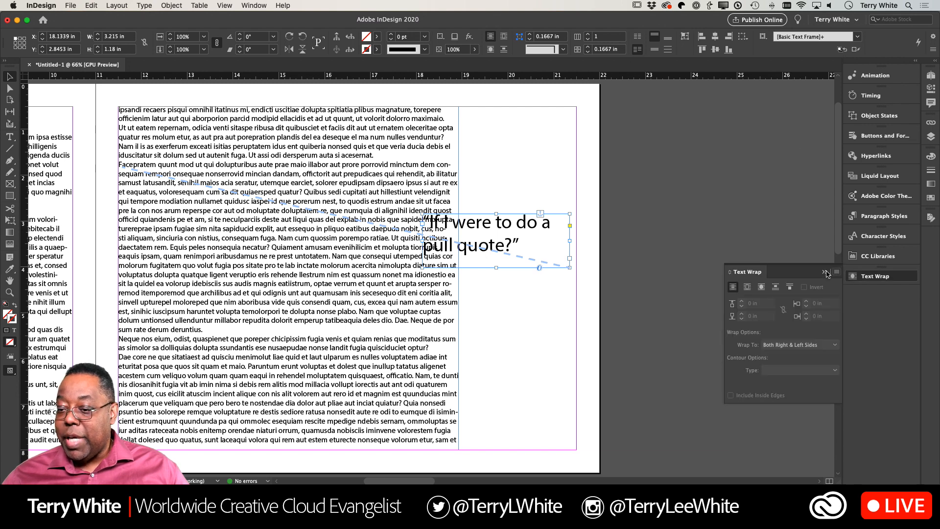
click(746, 288)
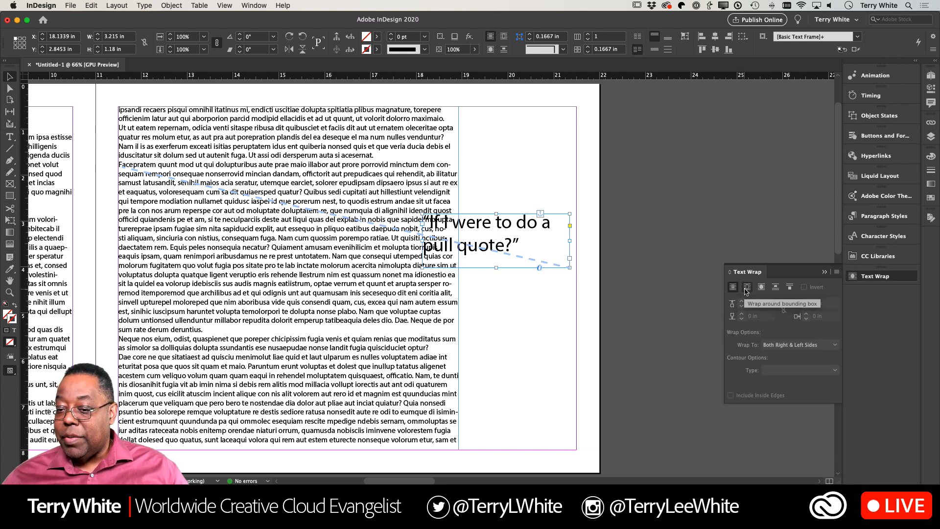
click(515, 313)
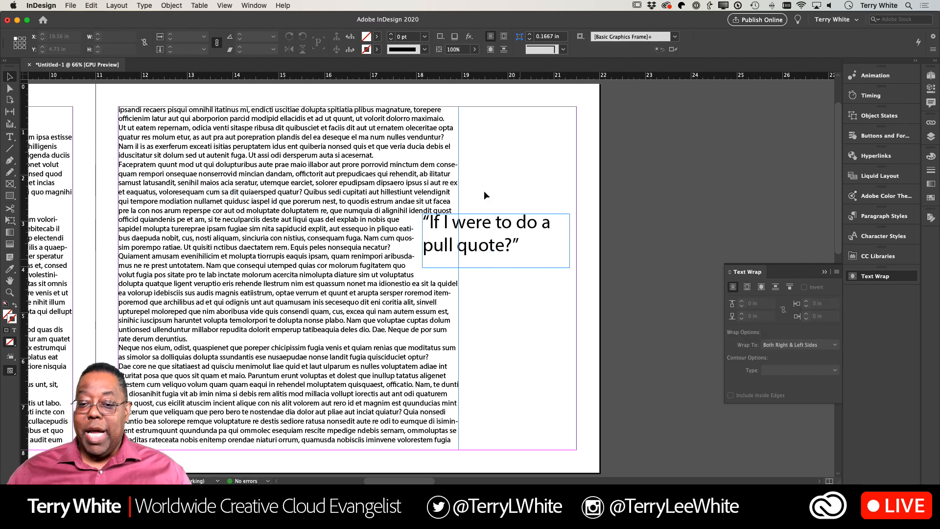
- Make the anchored pull quote frame's position relative to the spine
click(491, 243)
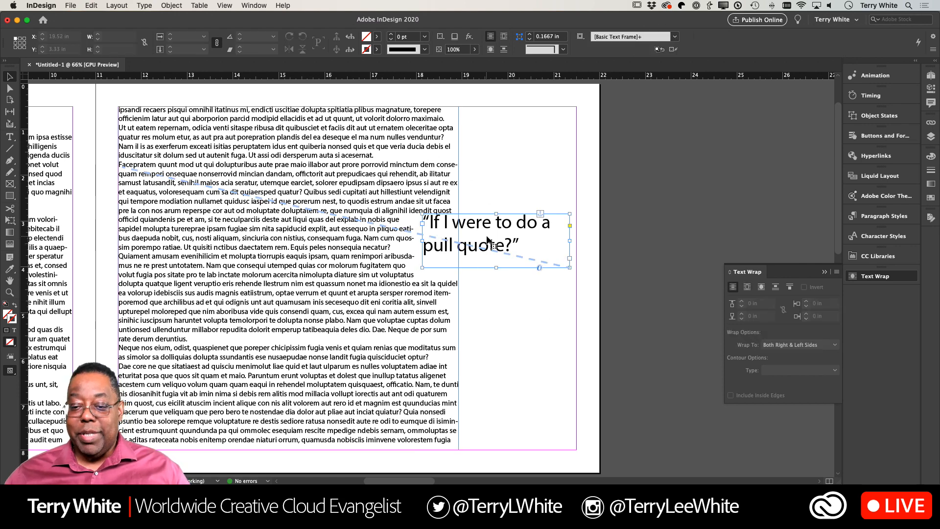
click(172, 5)
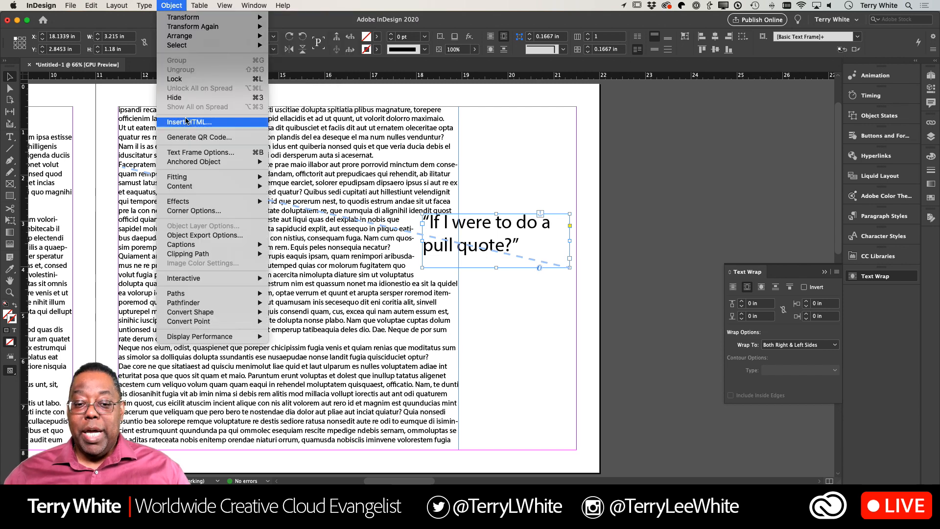
mouse_move(213, 164)
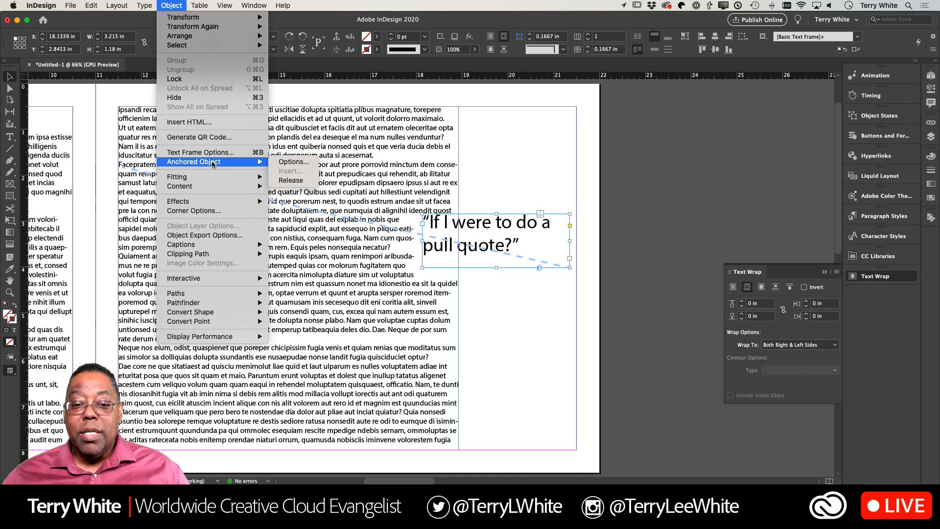
click(292, 163)
click(399, 179)
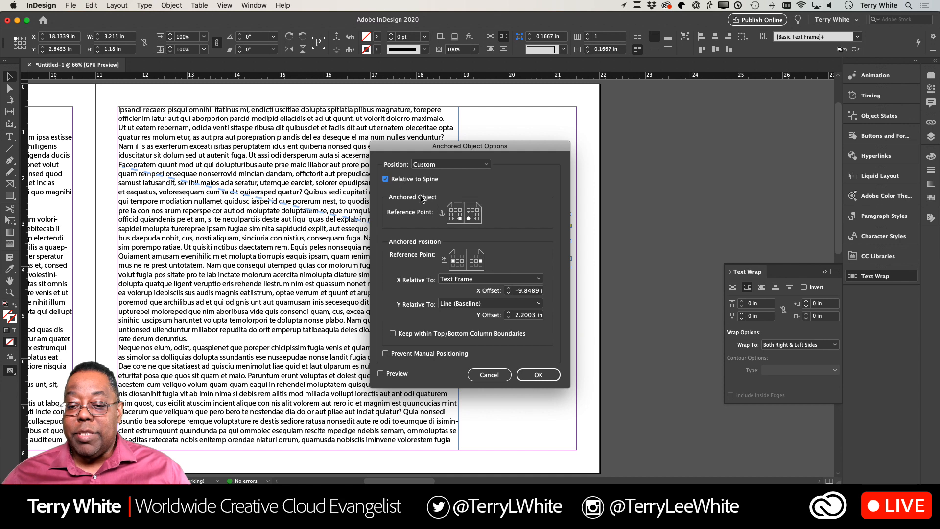
click(538, 376)
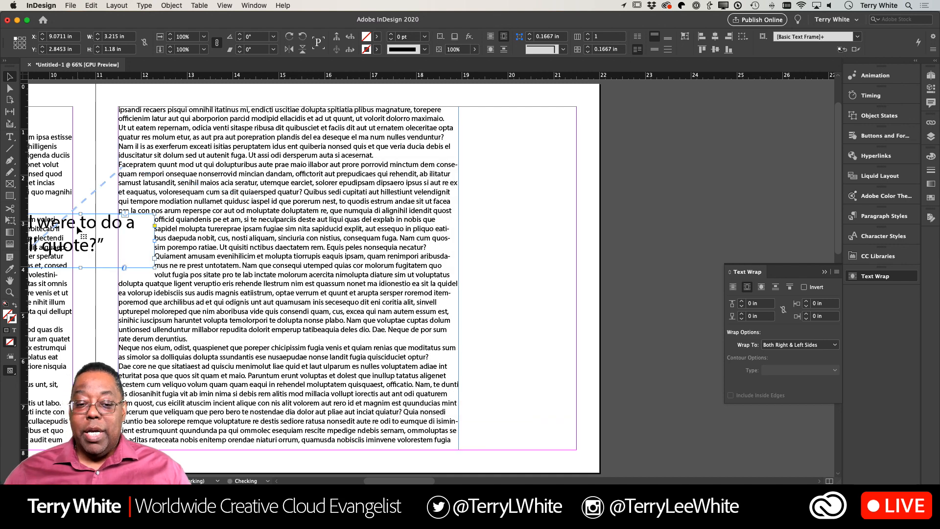
- Move the pull quote back to the text column's outer edge, at about X 18.23 in, Y 3.66 in
drag(120, 239, 471, 266)
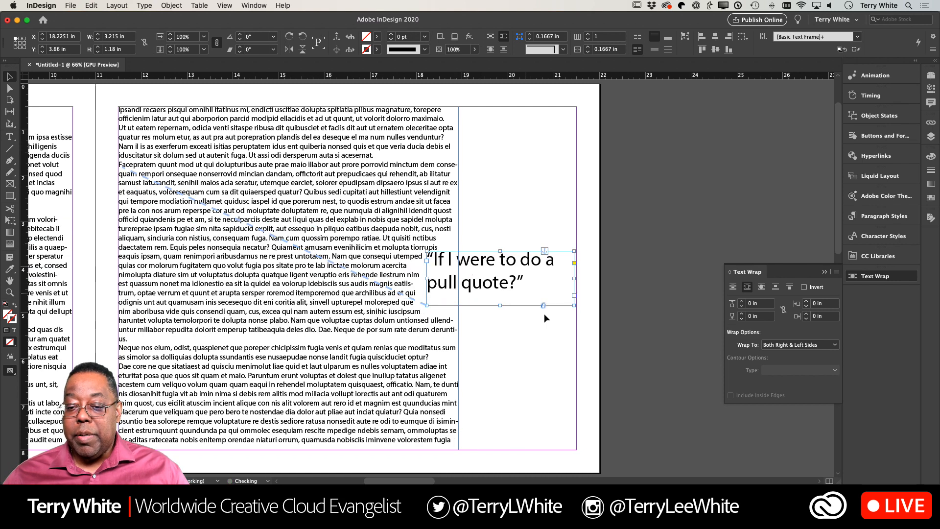
click(522, 327)
scroll(487, 321, down, 3)
scroll(487, 321, left, 2)
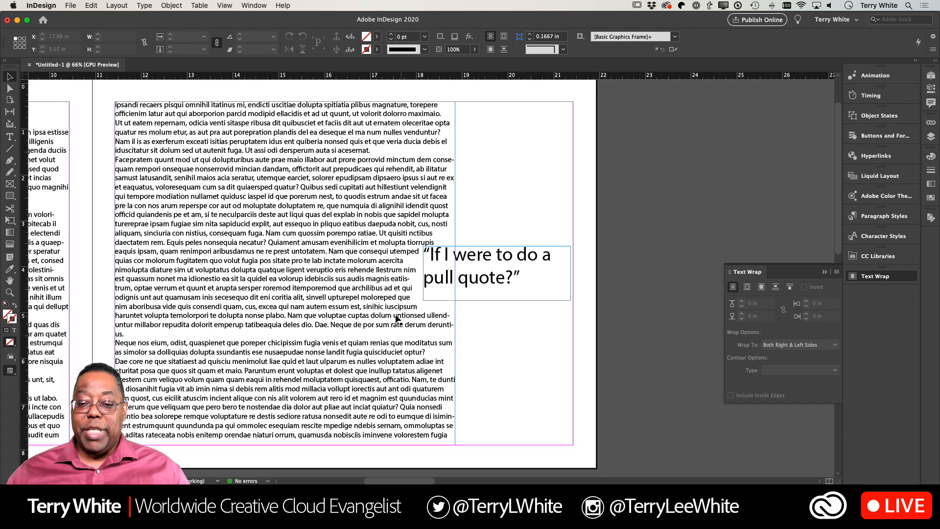
scroll(399, 318, left, 10)
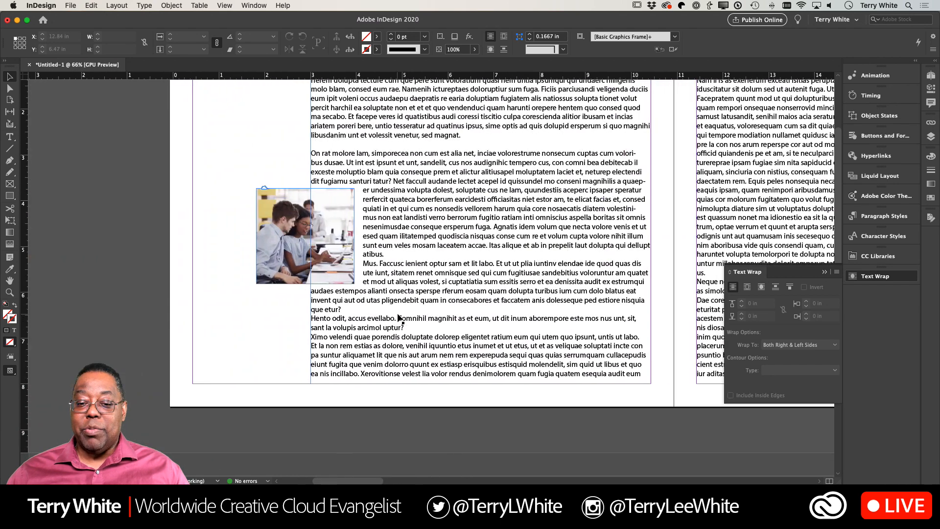
- Delete the blank lines above the “Is etur rempos” paragraph and clear the text wrap settings out of the pull quote's view
scroll(398, 318, up, 2)
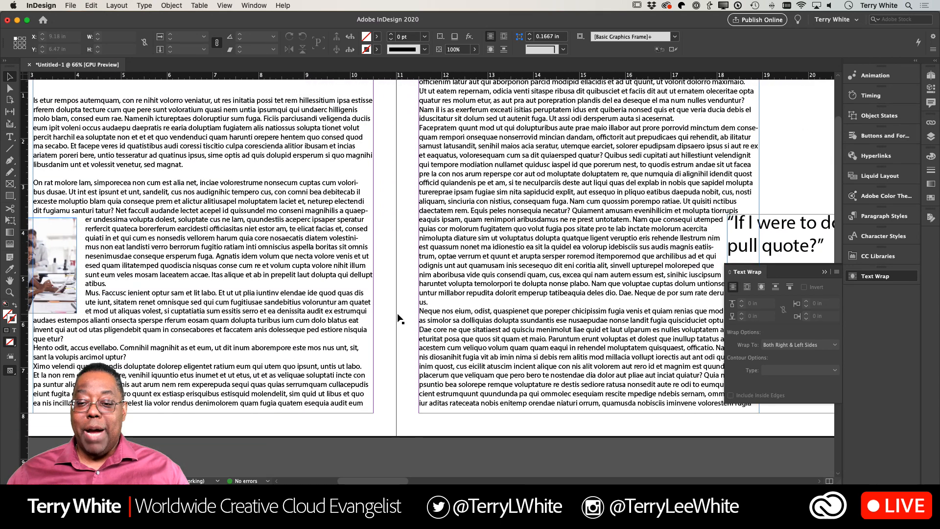
scroll(257, 250, down, 1)
scroll(256, 249, left, 1)
scroll(257, 250, up, 5)
scroll(257, 249, left, 1)
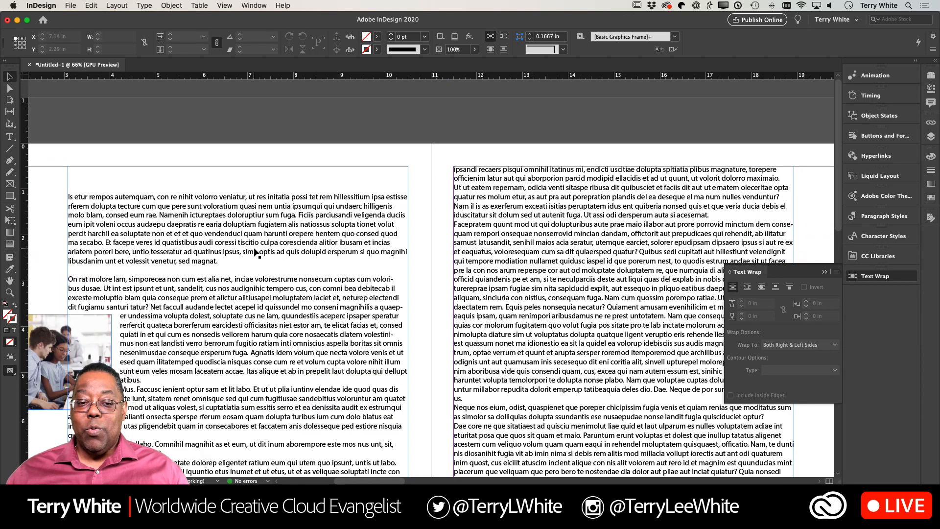
click(70, 192)
double_click(71, 193)
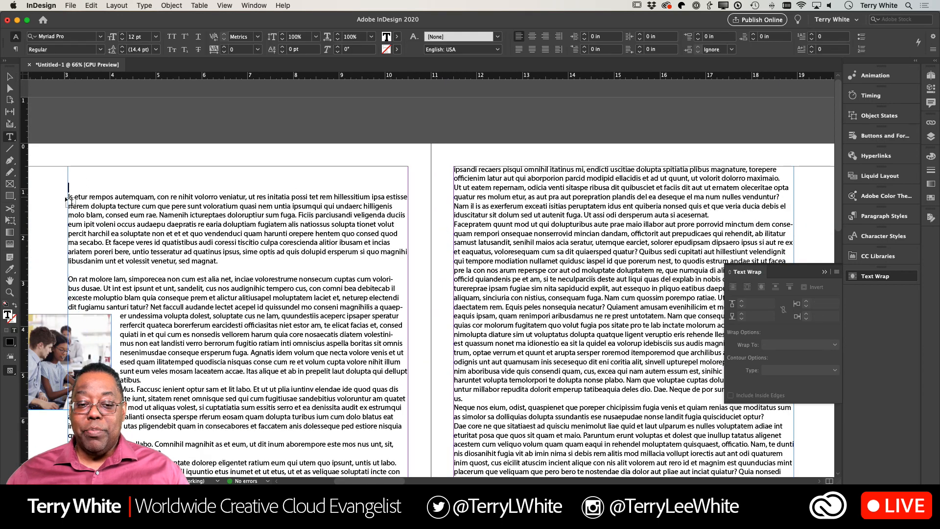
key(BackSpace)
key(BackSpace)
key(BackSpace)
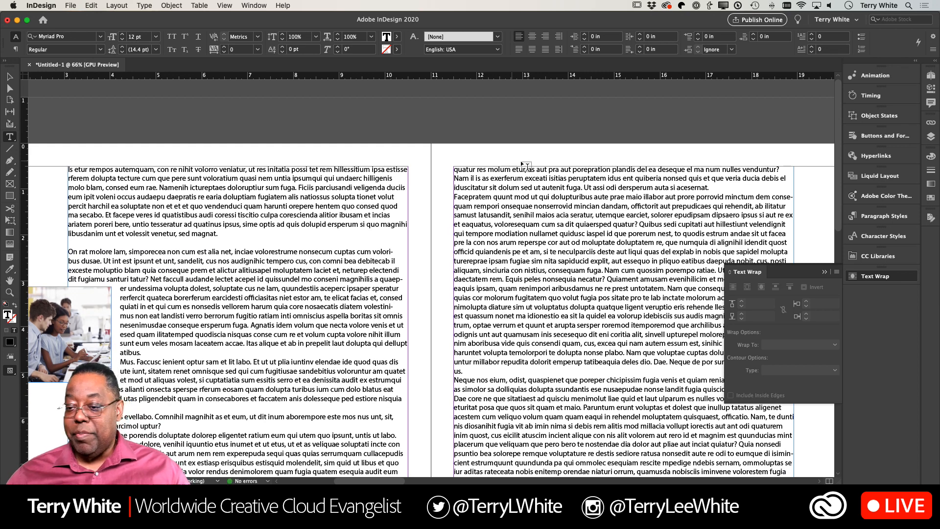
click(825, 272)
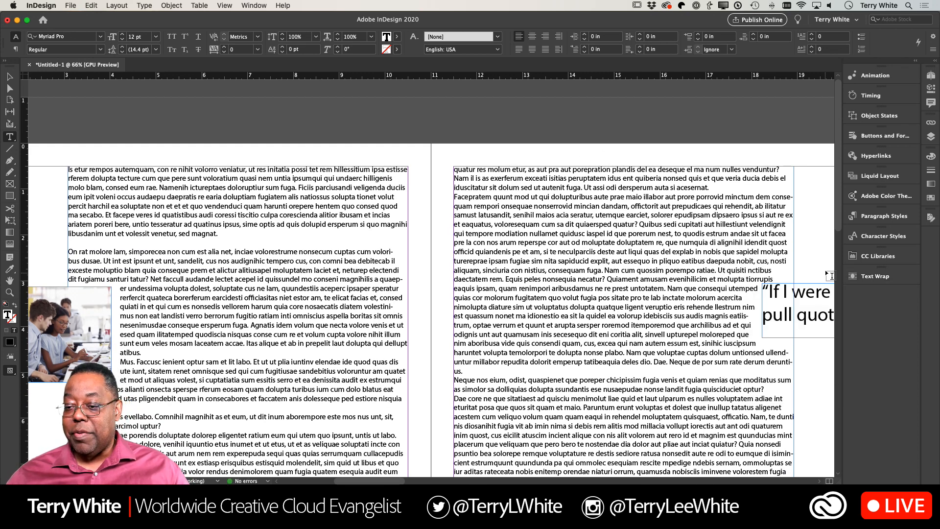
- Insert several blank lines above the “Is etur rempos” paragraph to push the text and its anchored objects down
key(Return)
key(Return)
key(Return)
key(Return)
key(Return)
key(Return)
key(Return)
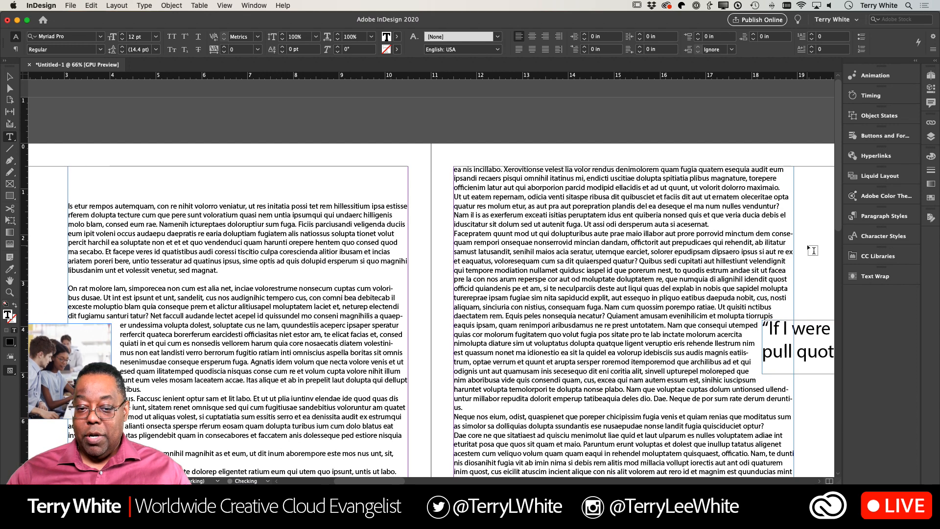
key(Up)
key(Up)
key(Up)
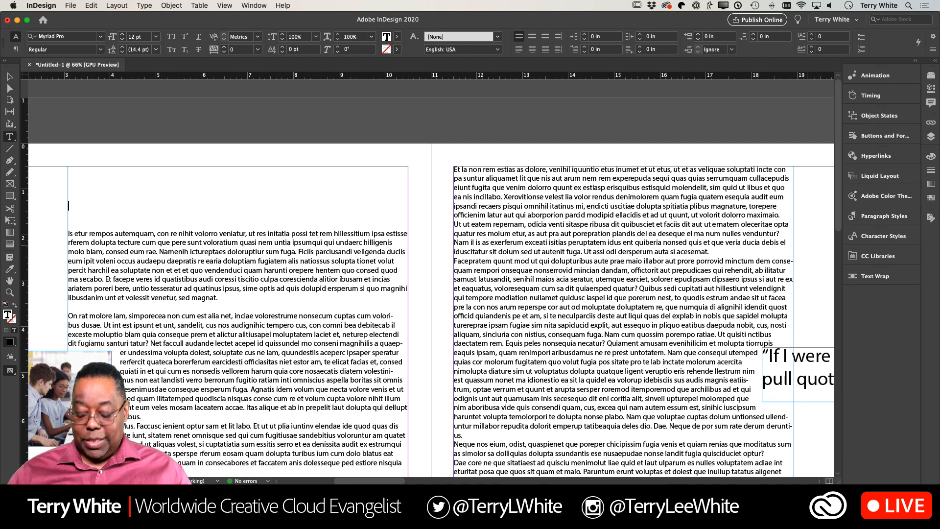
- Remove blank lines above the “Is etur rempos” paragraph to pull the text and anchored objects back up
key(Down)
key(BackSpace)
key(BackSpace)
key(BackSpace)
key(BackSpace)
key(BackSpace)
key(BackSpace)
key(BackSpace)
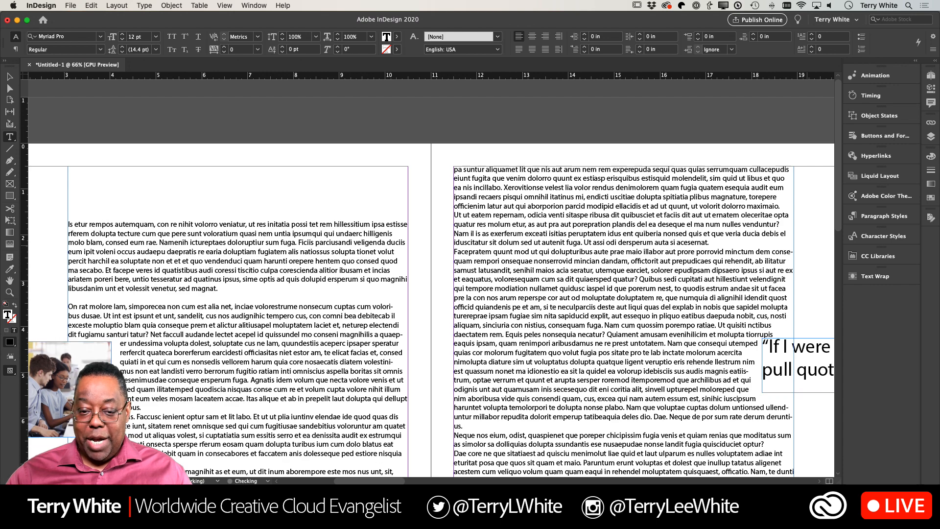